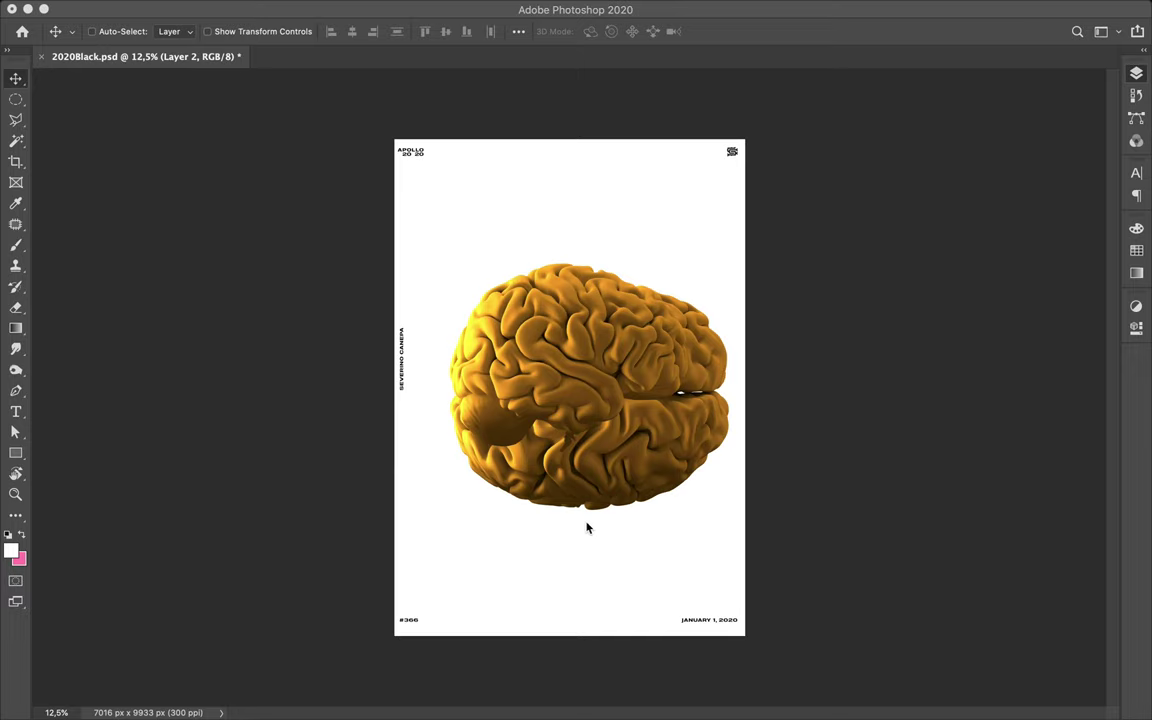
- Change the poster date from JANUARY 1 to AUGUST 16, 2020
{"action": "left_click", "coordinate": [1003, 8]}
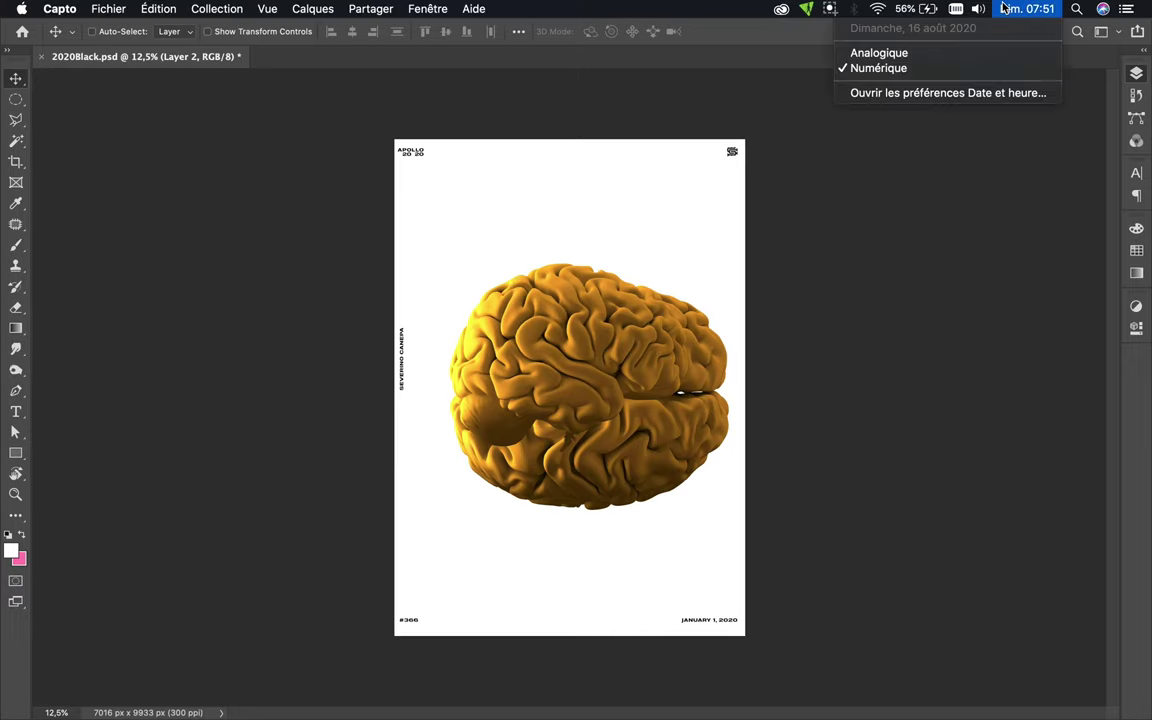
{"action": "left_click", "coordinate": [1003, 8]}
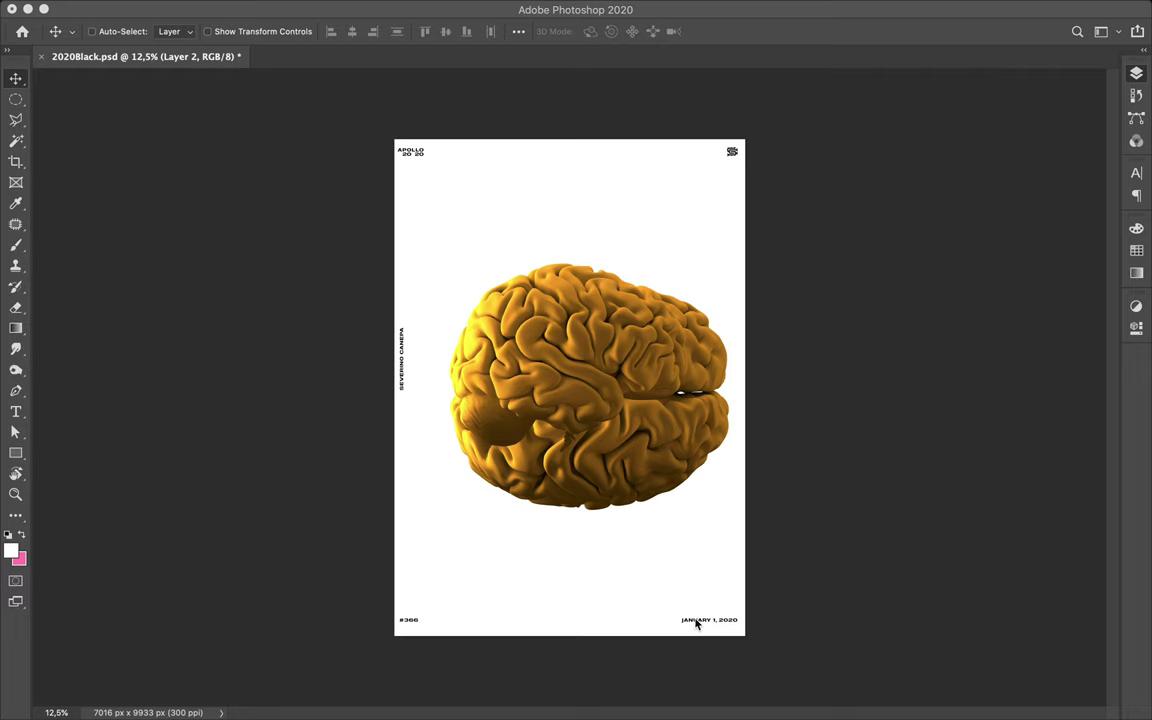
{"action": "key", "text": "F7"}
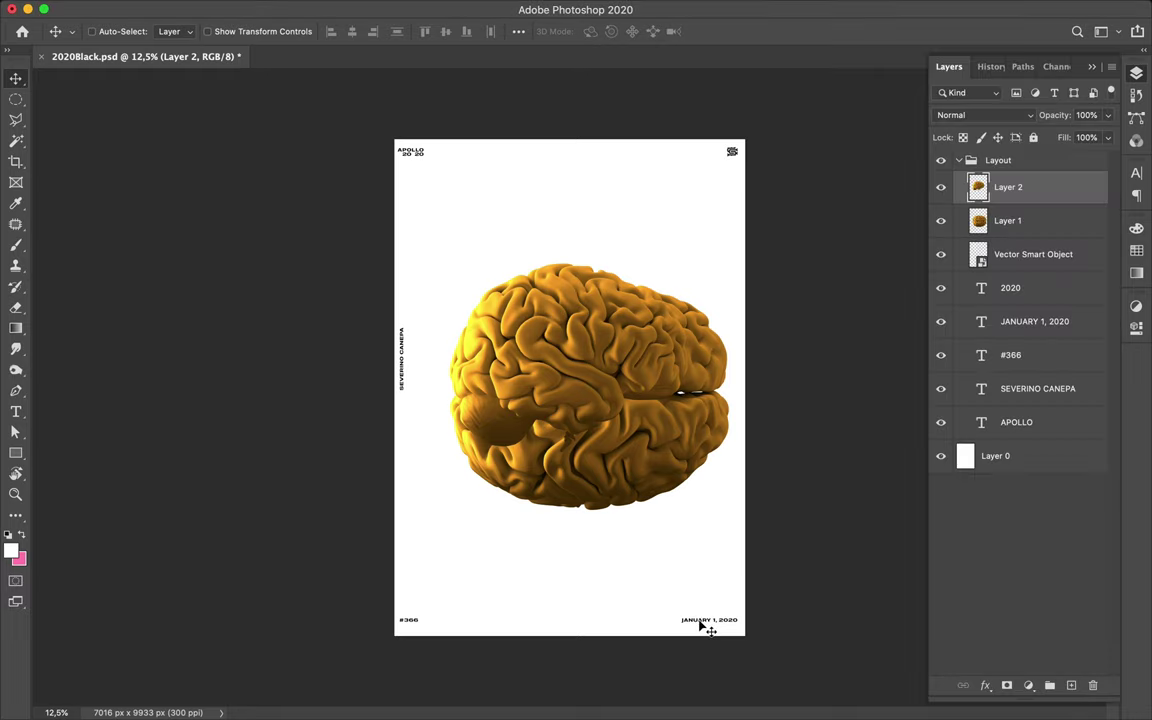
{"action": "key", "text": "t"}
{"action": "left_click", "coordinate": [699, 620]}
{"action": "double_click", "coordinate": [697, 619]}
{"action": "type", "text": "AUGUST"}
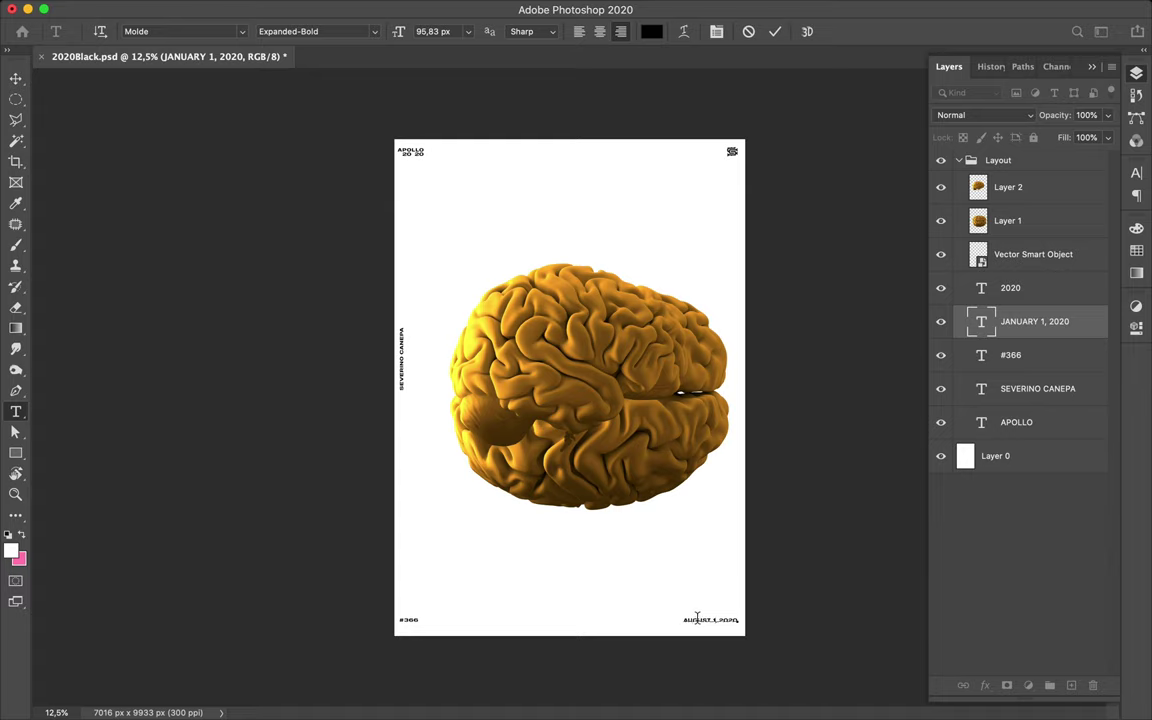
{"action": "type", "text": " 3"}
{"action": "left_click", "coordinate": [408, 627]}
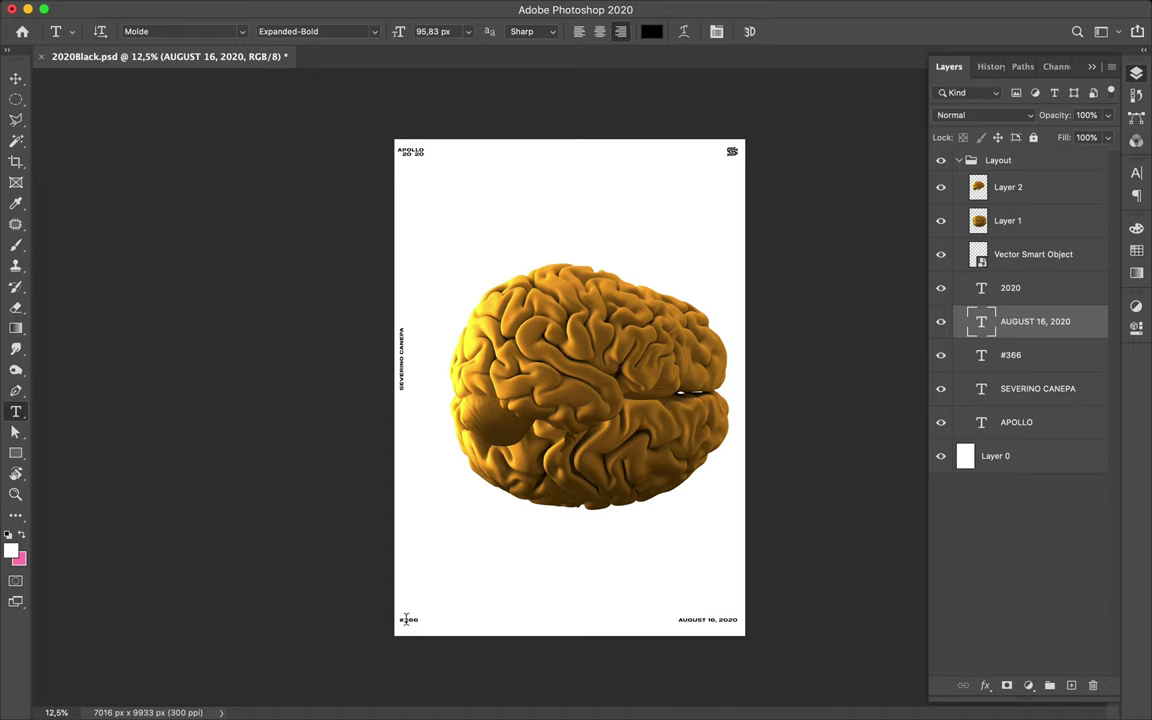
- Replace the #366 number with #594
{"action": "left_click", "coordinate": [410, 620]}
{"action": "double_click", "coordinate": [410, 620]}
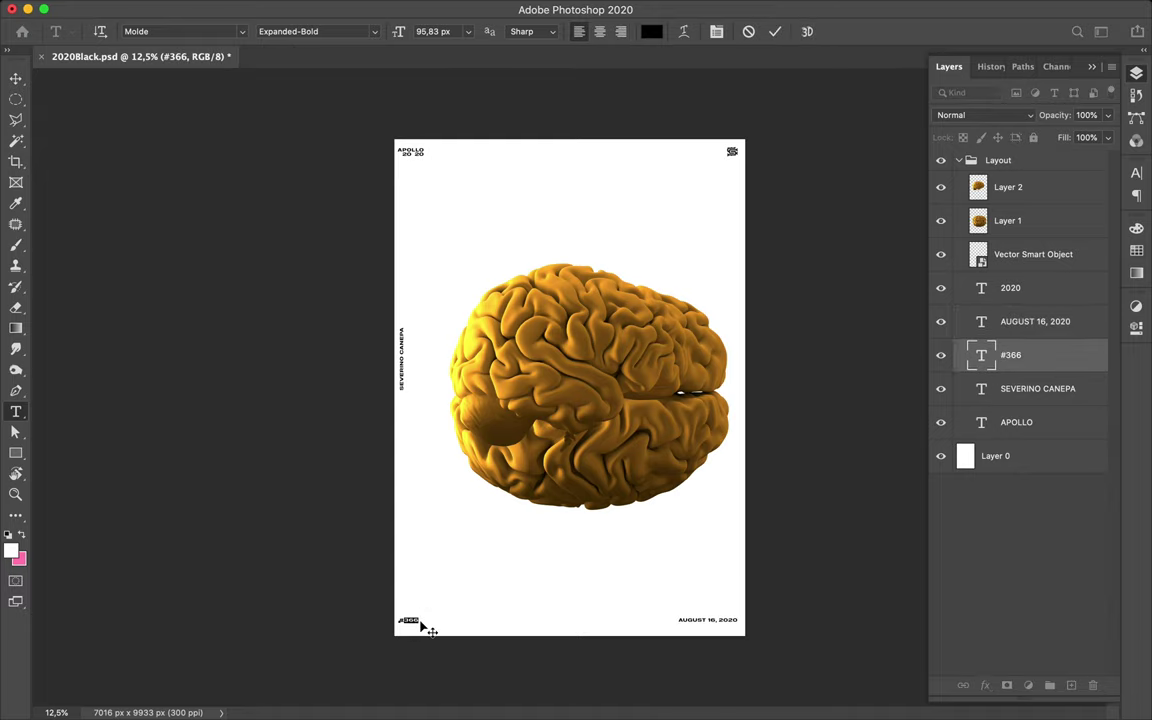
{"action": "type", "text": "#367"}
{"action": "key", "text": "Escape"}
- Delete the standalone 2020 text layer
{"action": "key", "text": "v"}
{"action": "left_click", "coordinate": [418, 158]}
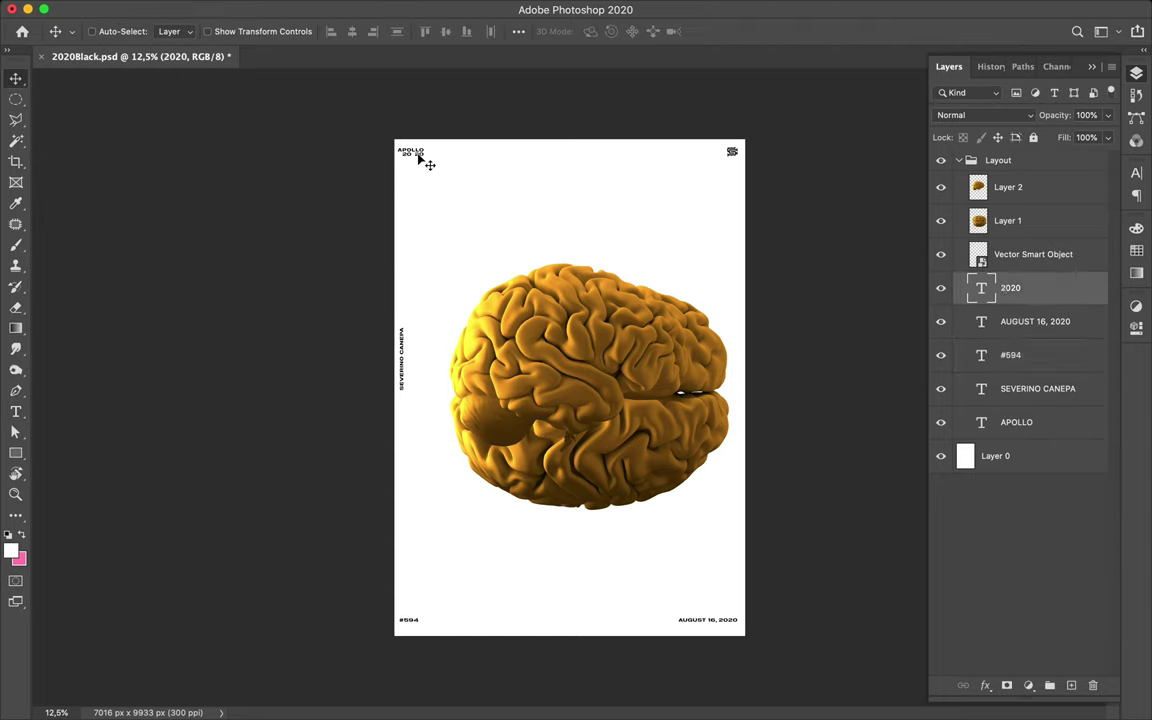
{"action": "key", "text": "BackSpace"}
- Append 2020 to the top-left label so it reads APOLLO 2020
{"action": "key", "text": "t"}
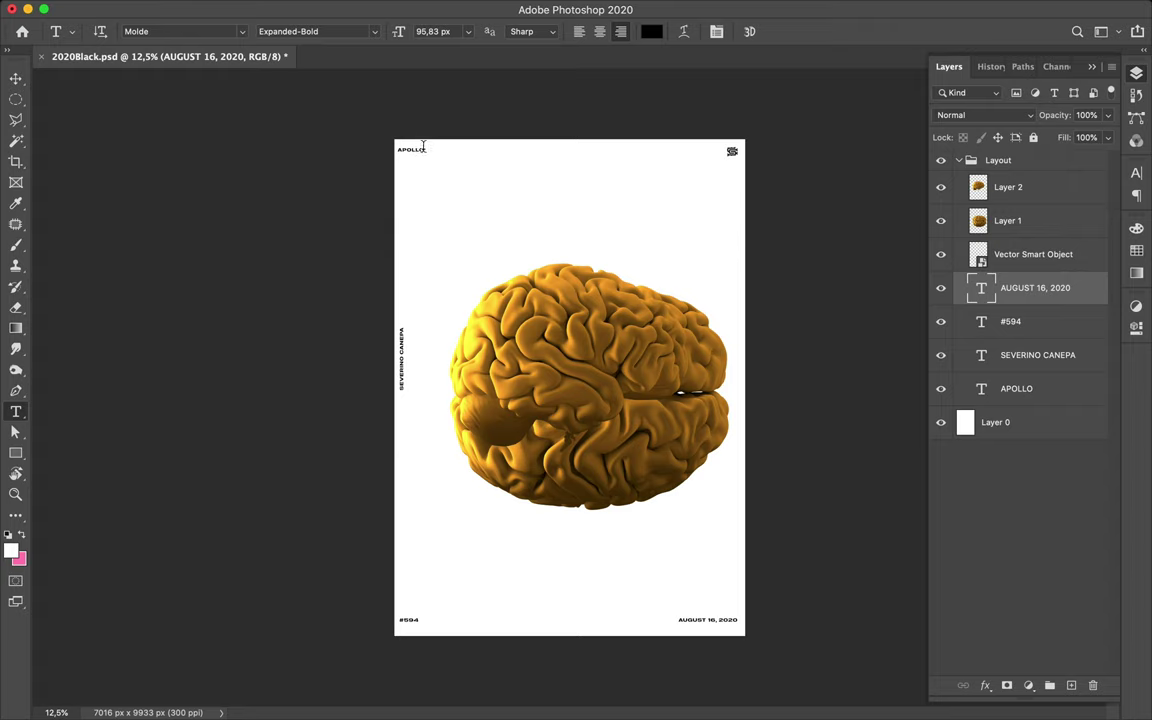
{"action": "left_click", "coordinate": [416, 150]}
{"action": "type", "text": "2020"}
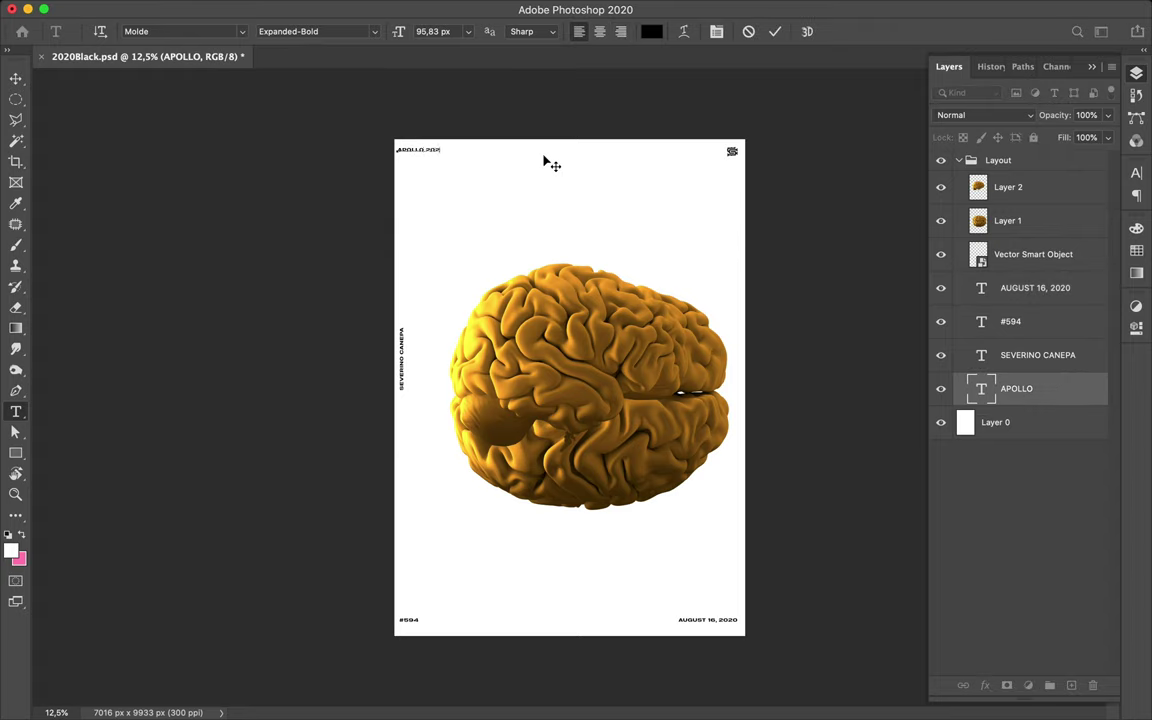
{"action": "left_click", "coordinate": [543, 152]}
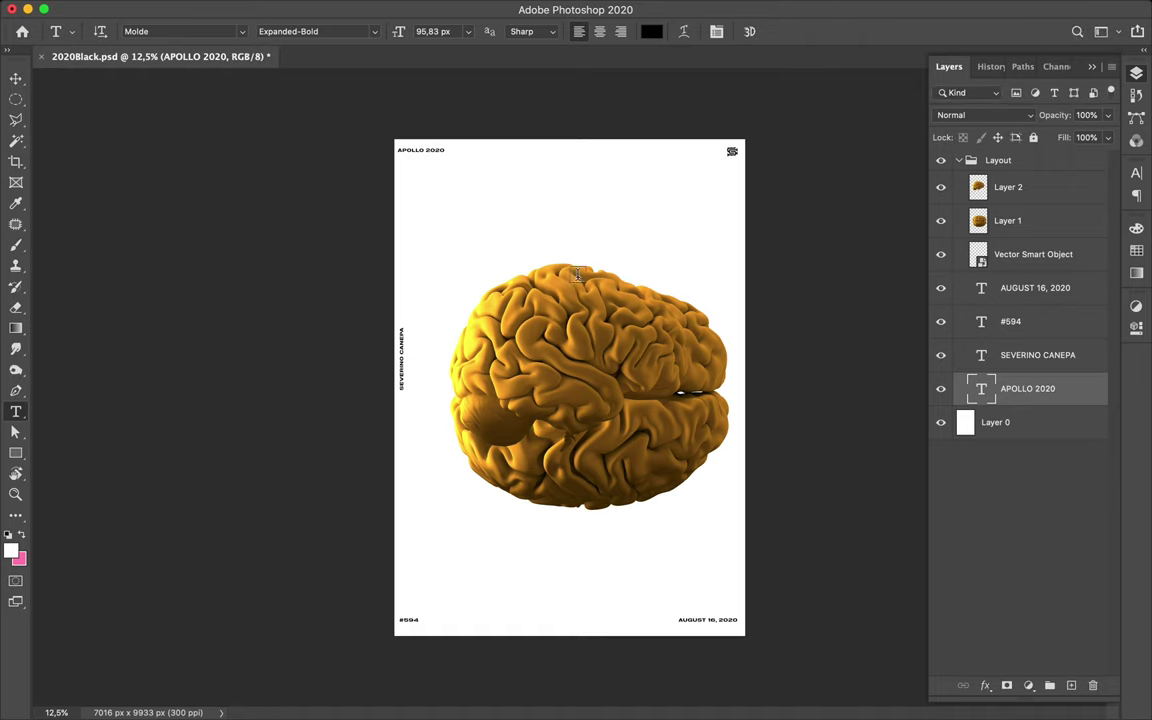
{"action": "key", "text": "v"}
{"action": "left_click", "coordinate": [580, 318]}
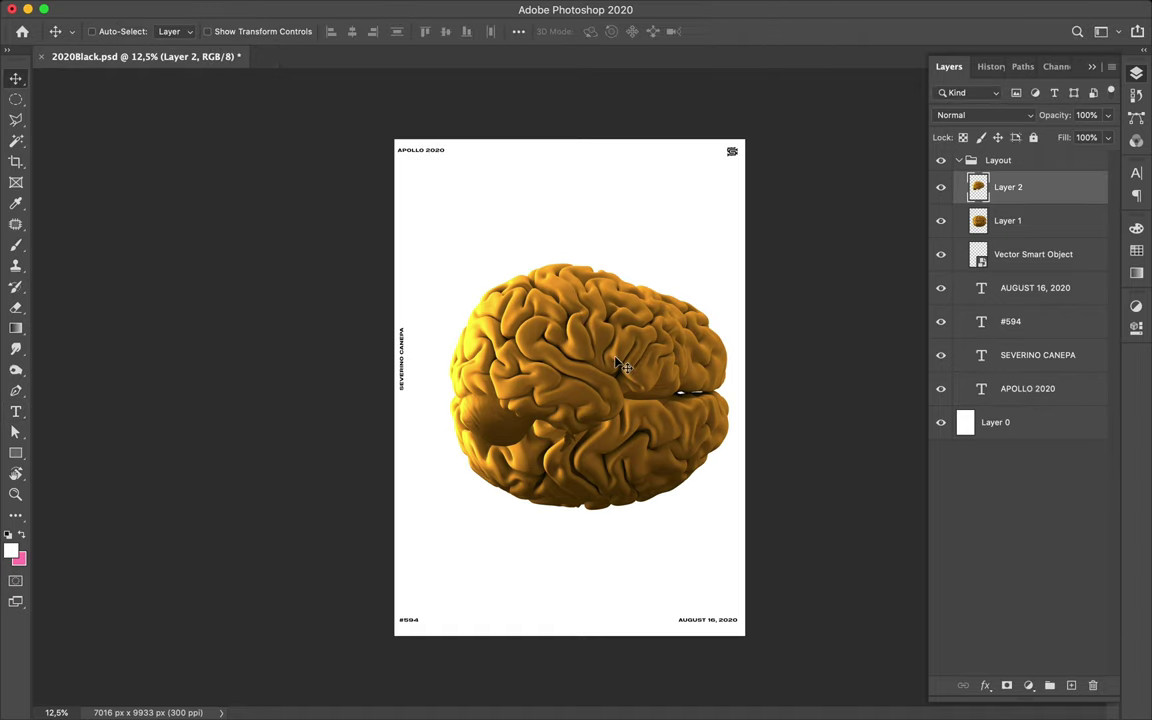
- Move the upper brain half up, the lower half down, and put both brain layers below APOLLO 2020
{"action": "left_click_drag", "start_coordinate": [580, 318], "coordinate": [599, 297]}
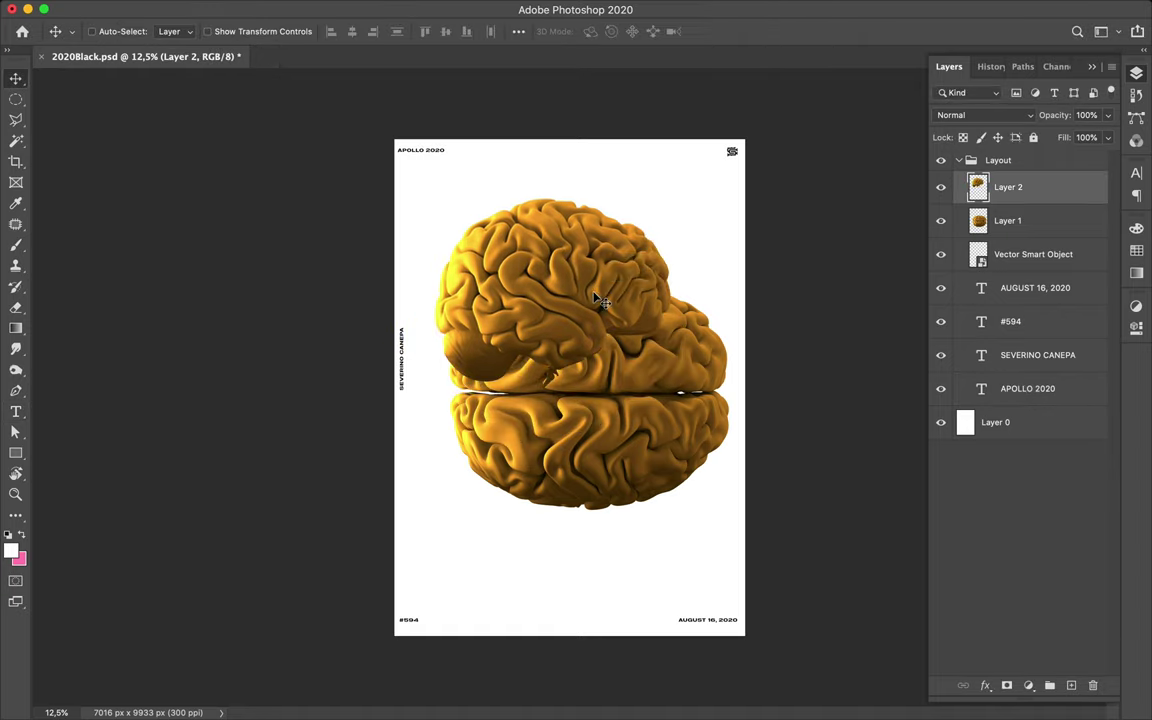
{"action": "key", "text": "alt+bracketleft"}
{"action": "left_click_drag", "start_coordinate": [613, 392], "coordinate": [609, 484]}
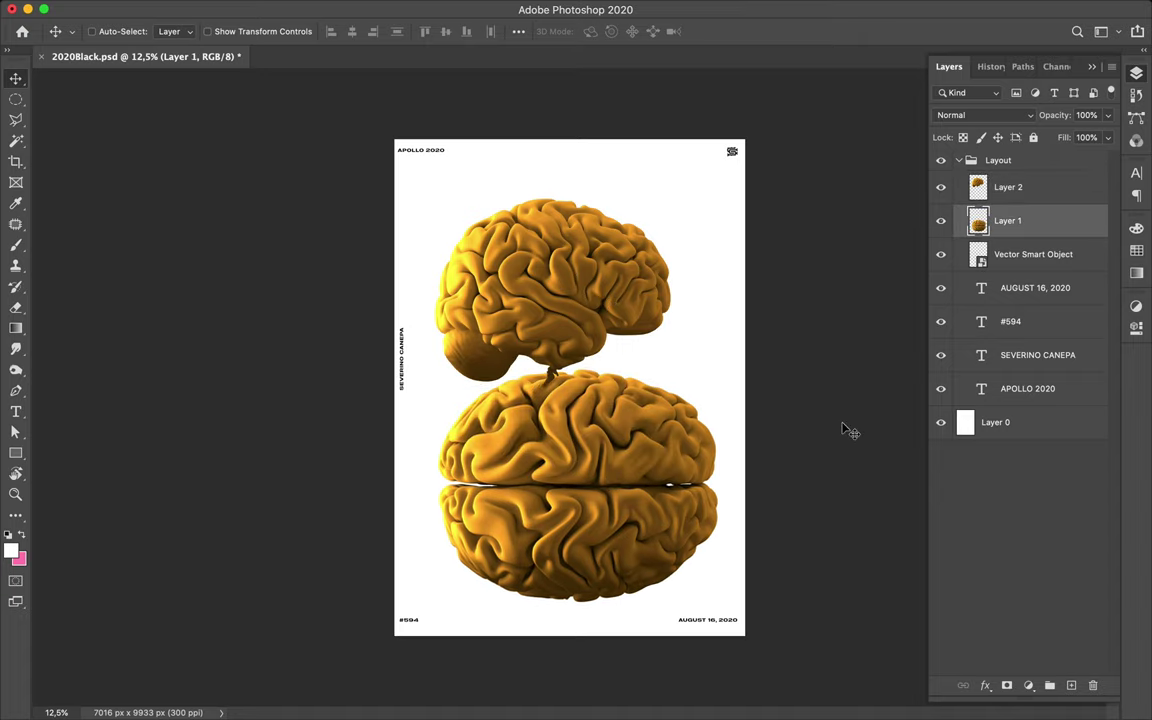
{"action": "left_click", "coordinate": [1036, 196], "text": "shift"}
{"action": "left_click_drag", "start_coordinate": [1036, 195], "coordinate": [1028, 408]}
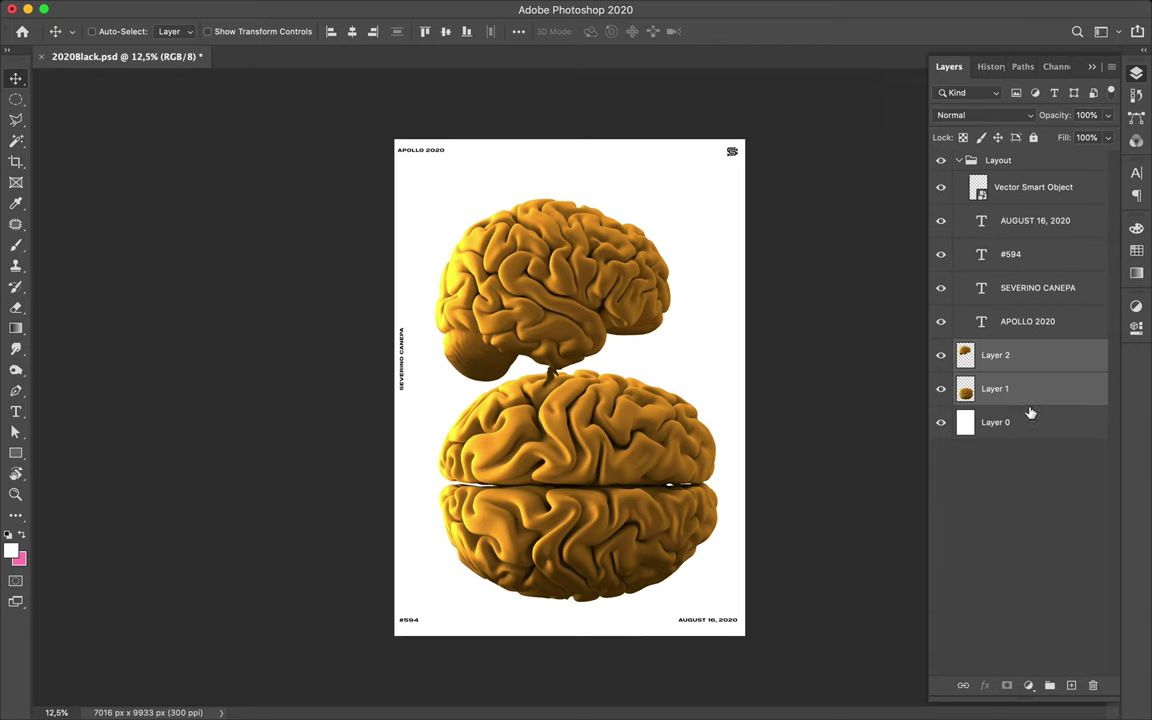
- Add a Gradient Map adjustment layer with a dark blue-violet left stop
{"action": "left_click", "coordinate": [1030, 687]}
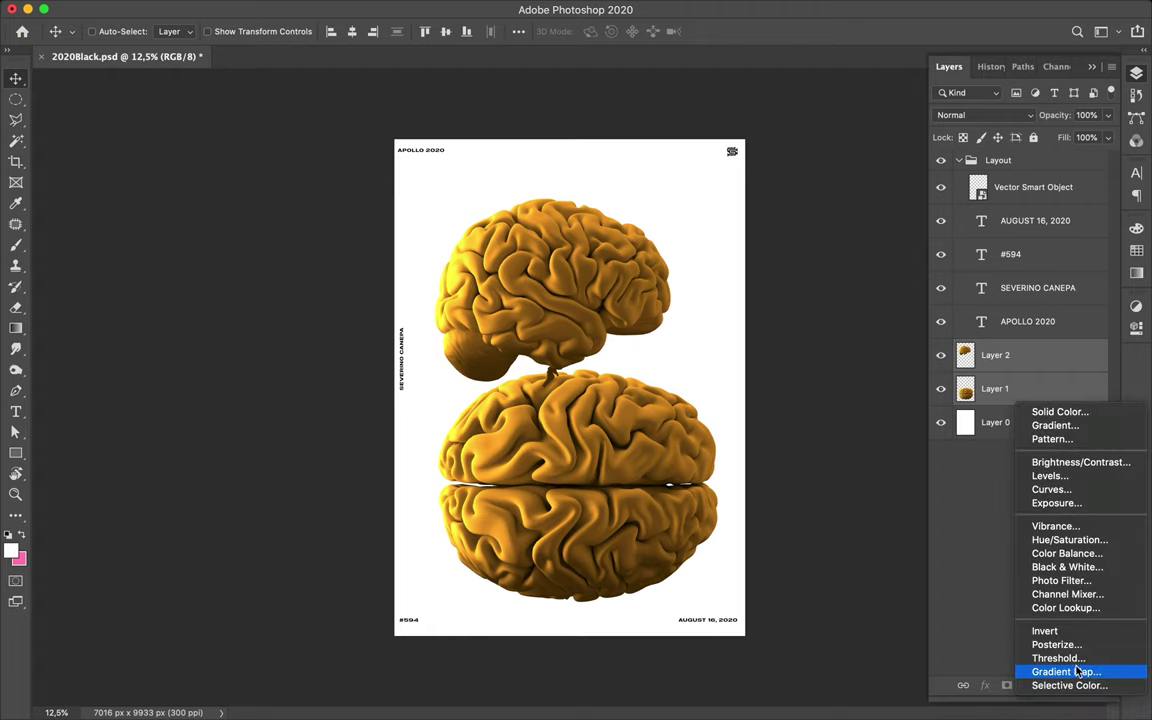
{"action": "left_click", "coordinate": [1064, 672]}
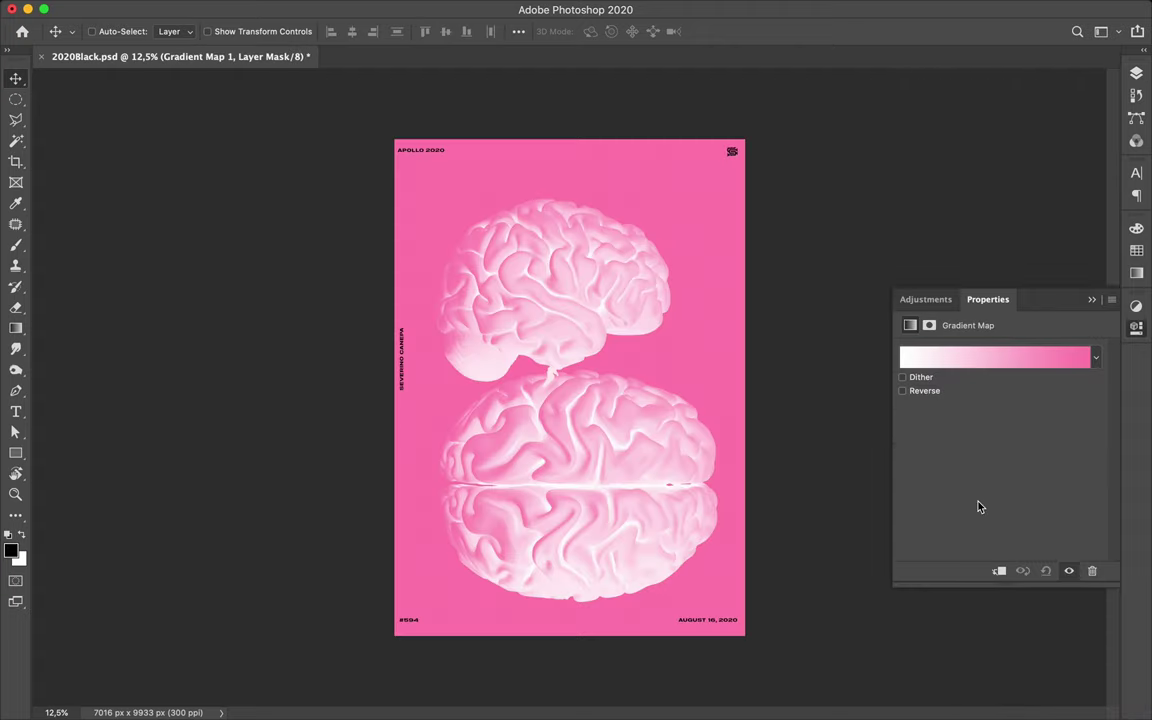
{"action": "left_click", "coordinate": [928, 360]}
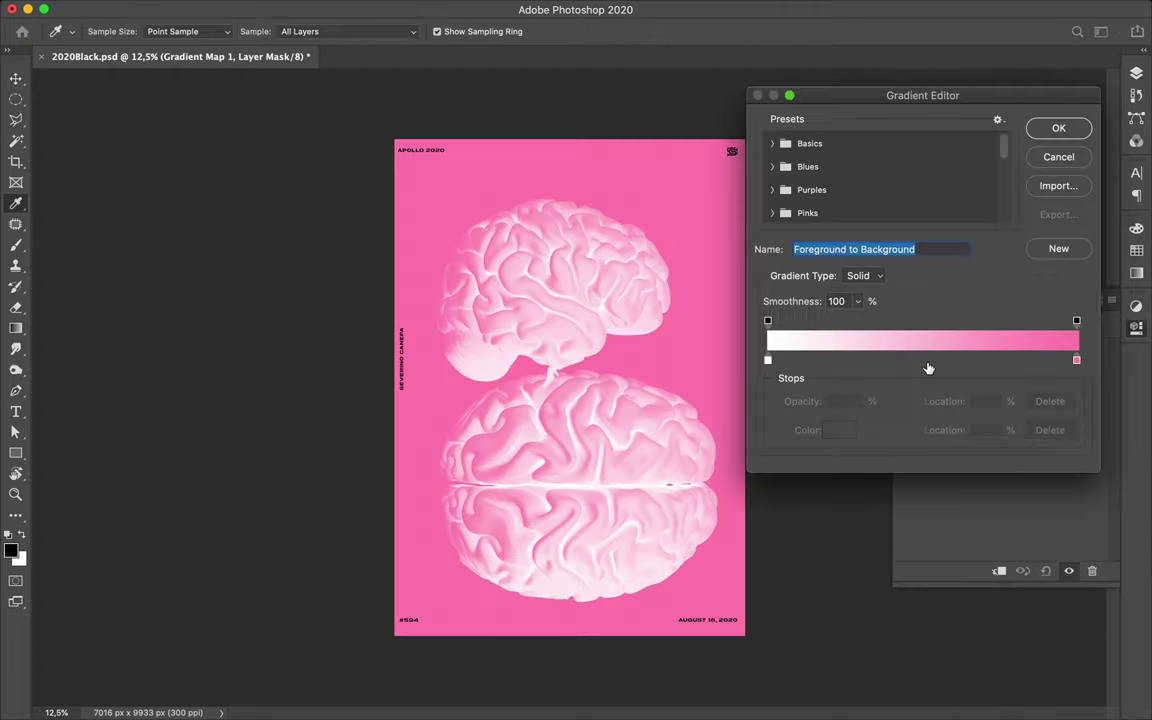
{"action": "double_click", "coordinate": [768, 361]}
{"action": "left_click_drag", "start_coordinate": [755, 500], "coordinate": [755, 493]}
{"action": "left_click", "coordinate": [711, 479]}
{"action": "left_click", "coordinate": [717, 445]}
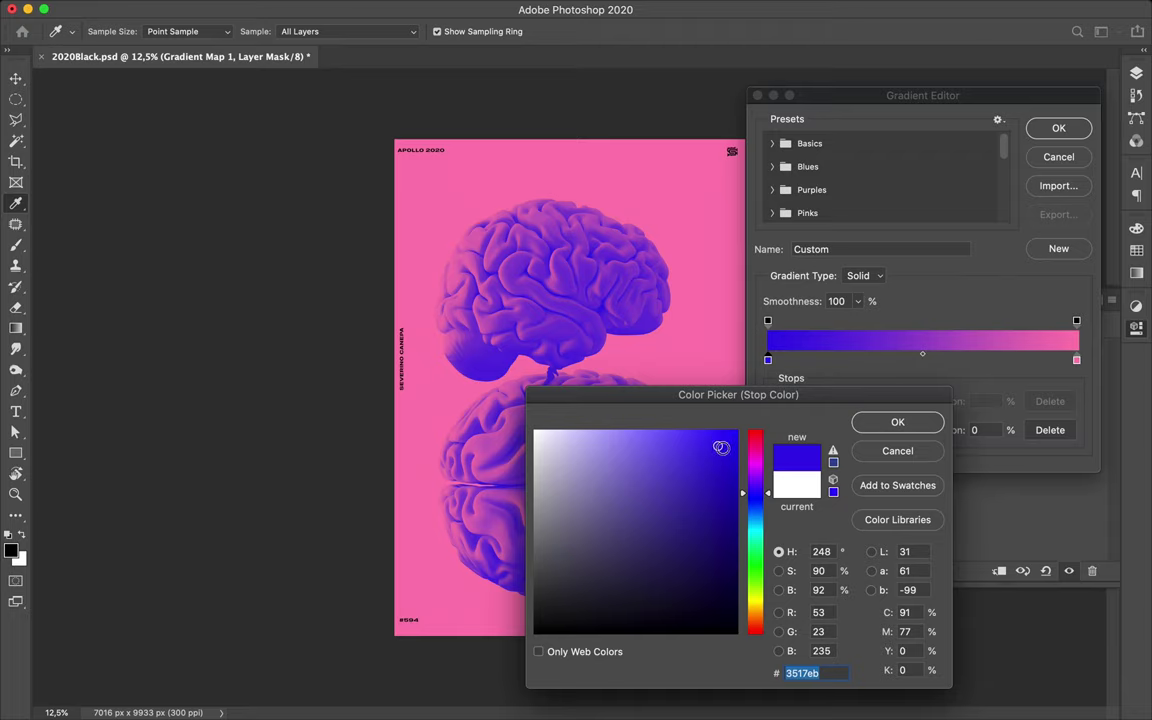
{"action": "left_click_drag", "start_coordinate": [737, 395], "coordinate": [914, 360]}
{"action": "mouse_move", "coordinate": [887, 463]}
{"action": "left_mouse_down"}
{"action": "mouse_move", "coordinate": [890, 437]}
{"action": "mouse_move", "coordinate": [892, 475]}
{"action": "left_mouse_up"}
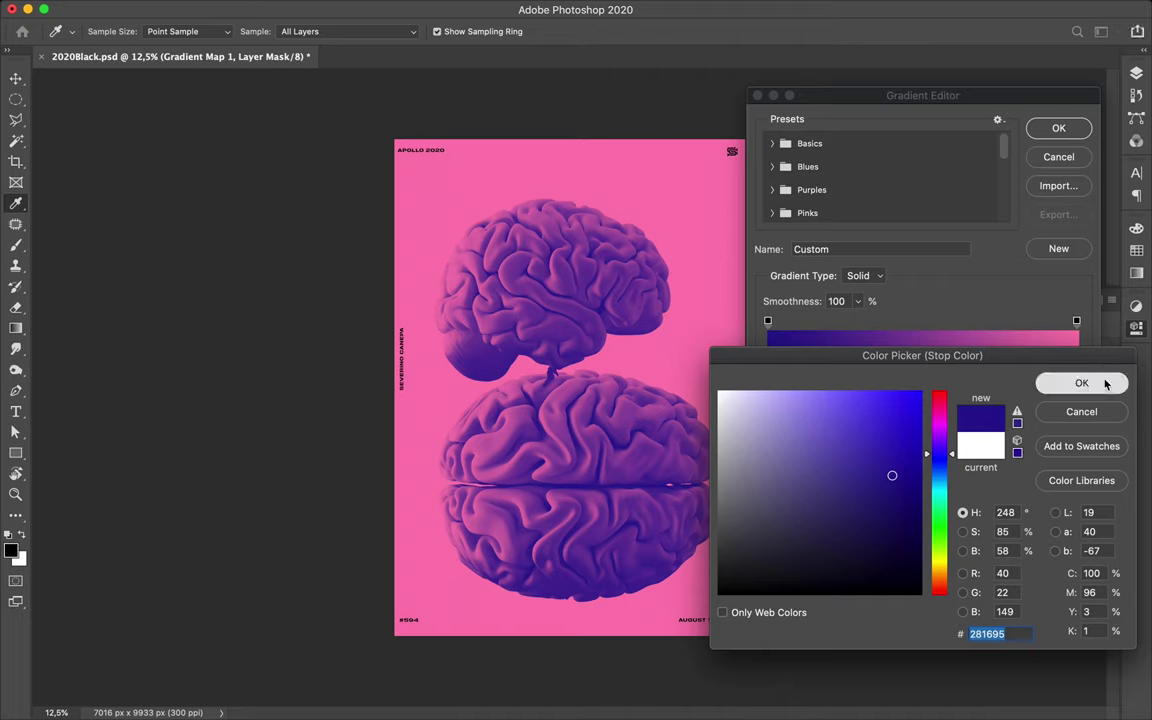
{"action": "left_click", "coordinate": [1082, 383]}
- Set the right gradient stop to a softer pink and apply the gradient map
{"action": "double_click", "coordinate": [1077, 362]}
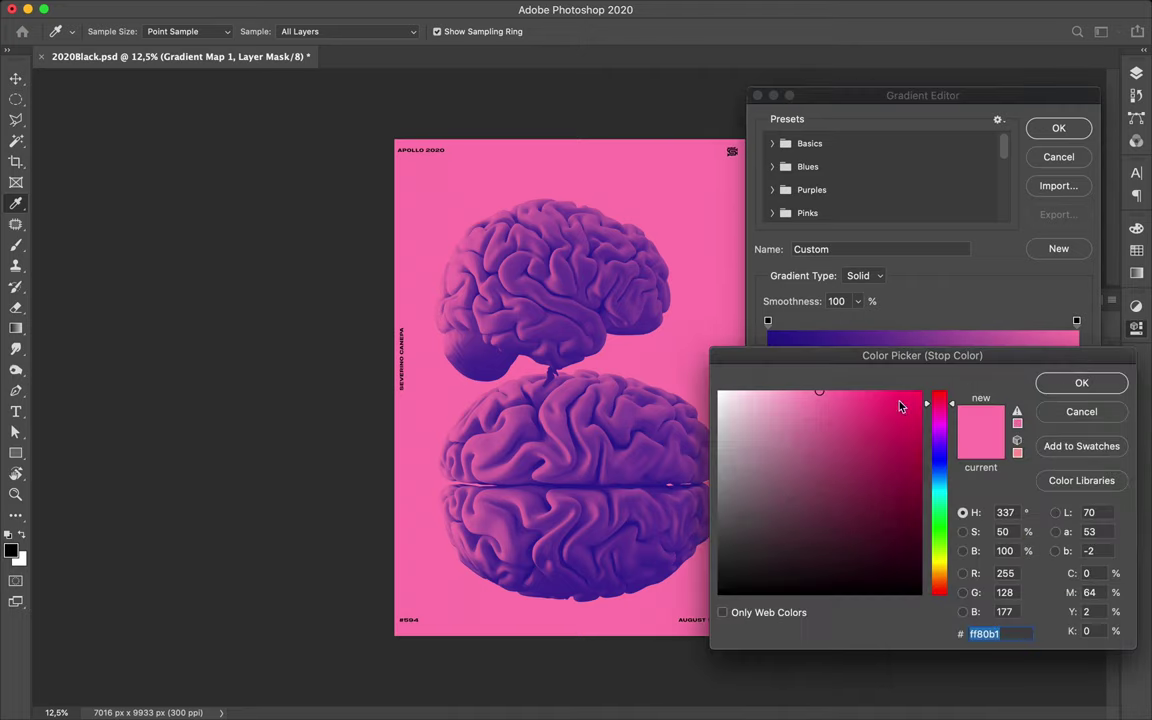
{"action": "mouse_move", "coordinate": [815, 395]}
{"action": "left_mouse_down"}
{"action": "mouse_move", "coordinate": [792, 406]}
{"action": "mouse_move", "coordinate": [789, 392]}
{"action": "mouse_move", "coordinate": [813, 389]}
{"action": "left_mouse_up"}
{"action": "left_click", "coordinate": [1081, 384]}
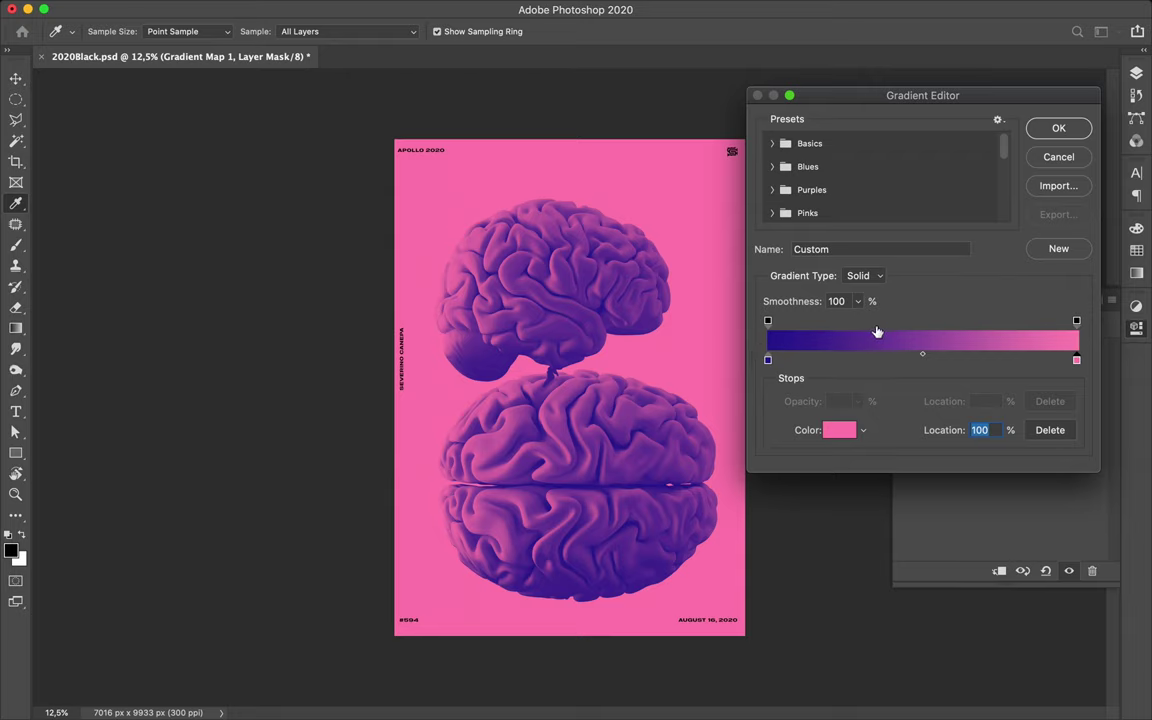
{"action": "left_click", "coordinate": [1059, 131]}
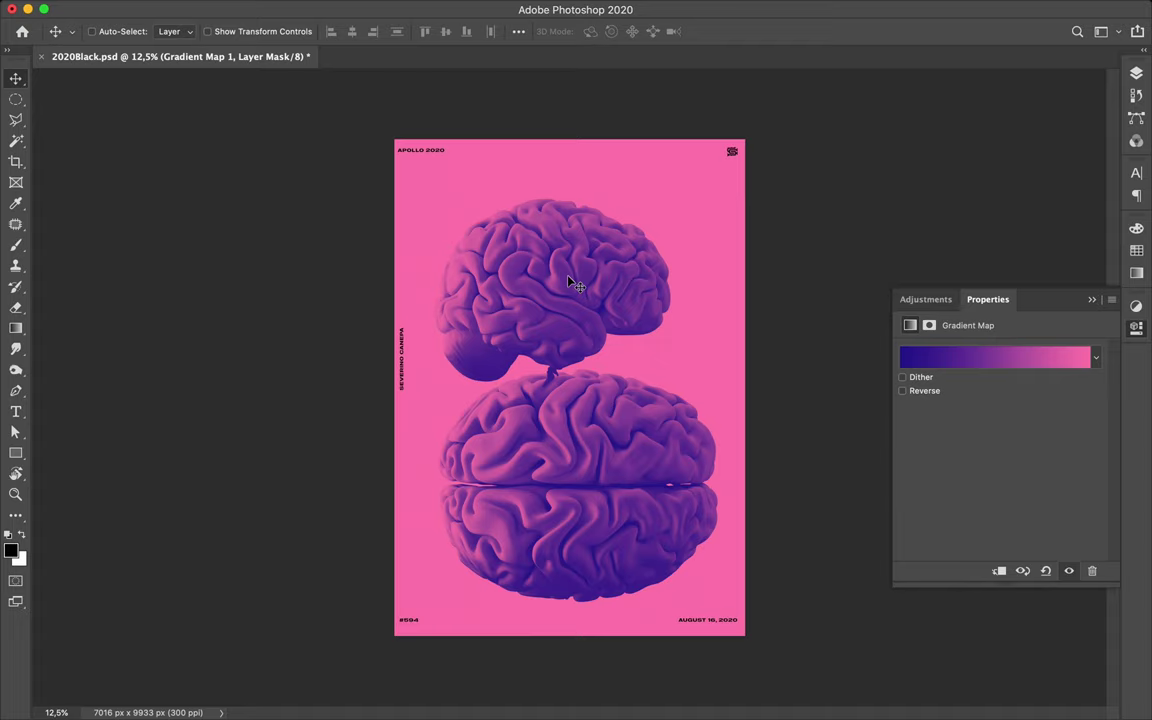
- Nudge the upper brain up-right, then select the SEVERINO CANEPA, #594 and AUGUST 16, 2020 text layers
{"action": "left_click", "coordinate": [490, 374], "text": "super"}
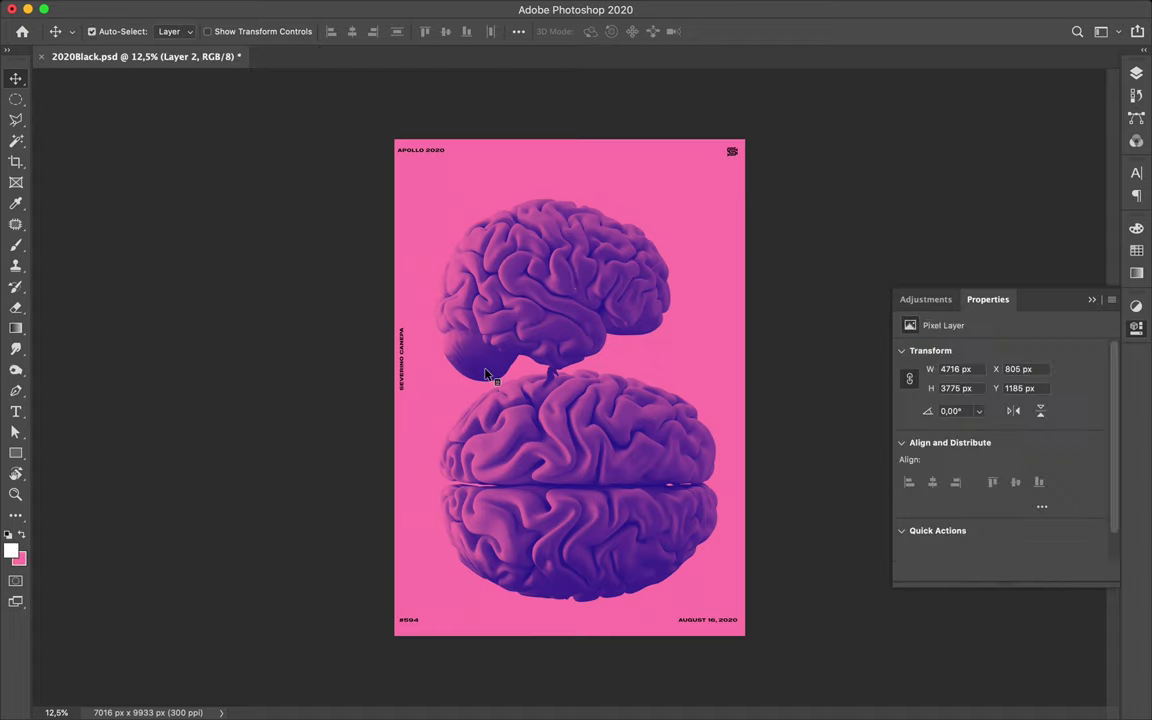
{"action": "left_click_drag", "start_coordinate": [494, 374], "coordinate": [511, 340]}
{"action": "key", "text": "super"}
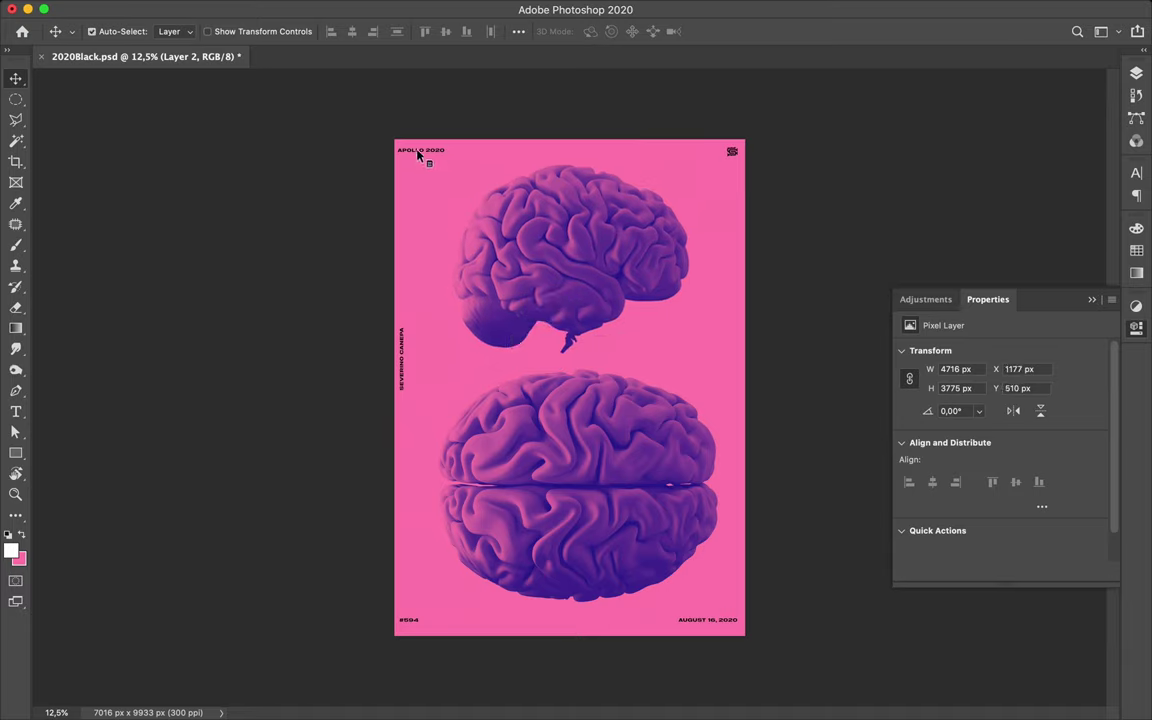
{"action": "left_click", "coordinate": [403, 365]}
{"action": "left_click", "coordinate": [407, 622], "text": "shift"}
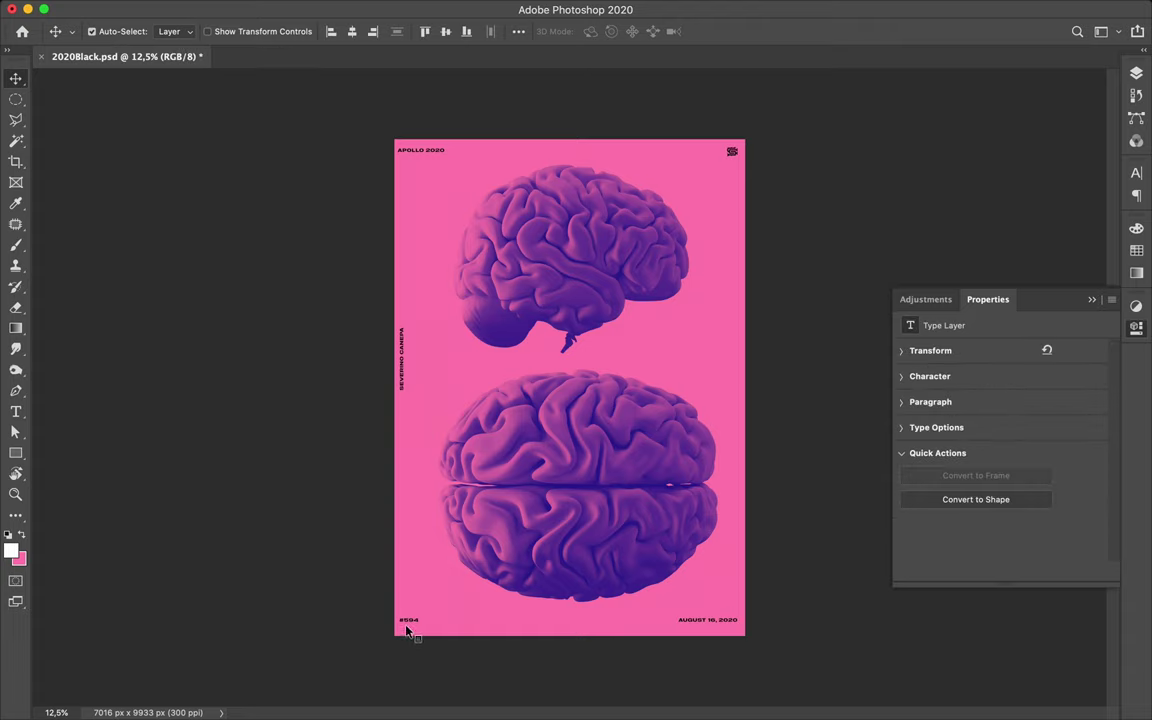
{"action": "left_click", "coordinate": [687, 622], "text": "shift"}
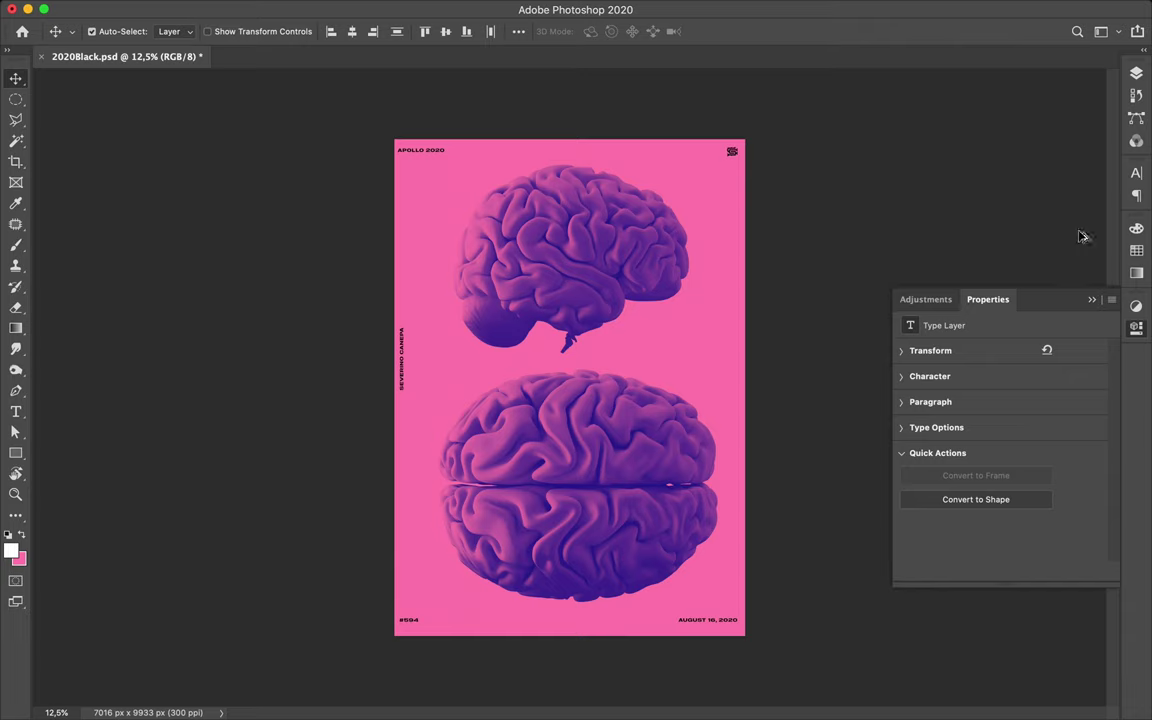
{"action": "left_click", "coordinate": [1137, 174]}
{"action": "left_click", "coordinate": [1137, 174]}
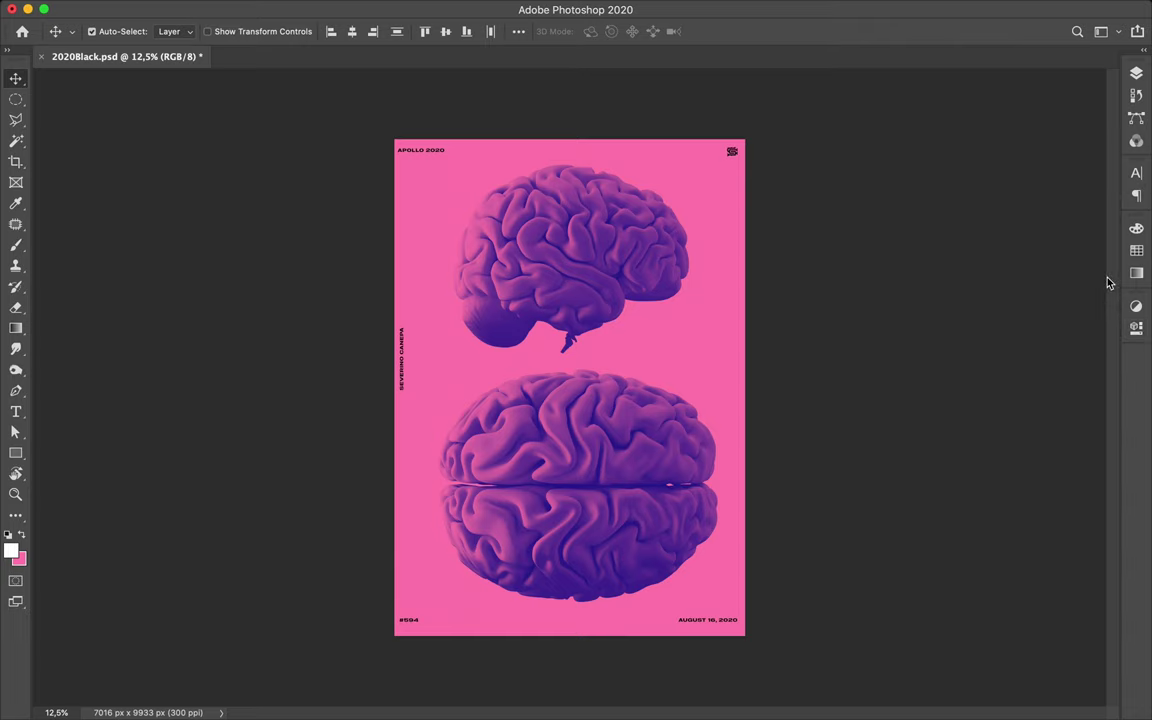
- Recolour the selected text layers white (#ffffff) through the Character colour swatch
{"action": "key", "text": "super"}
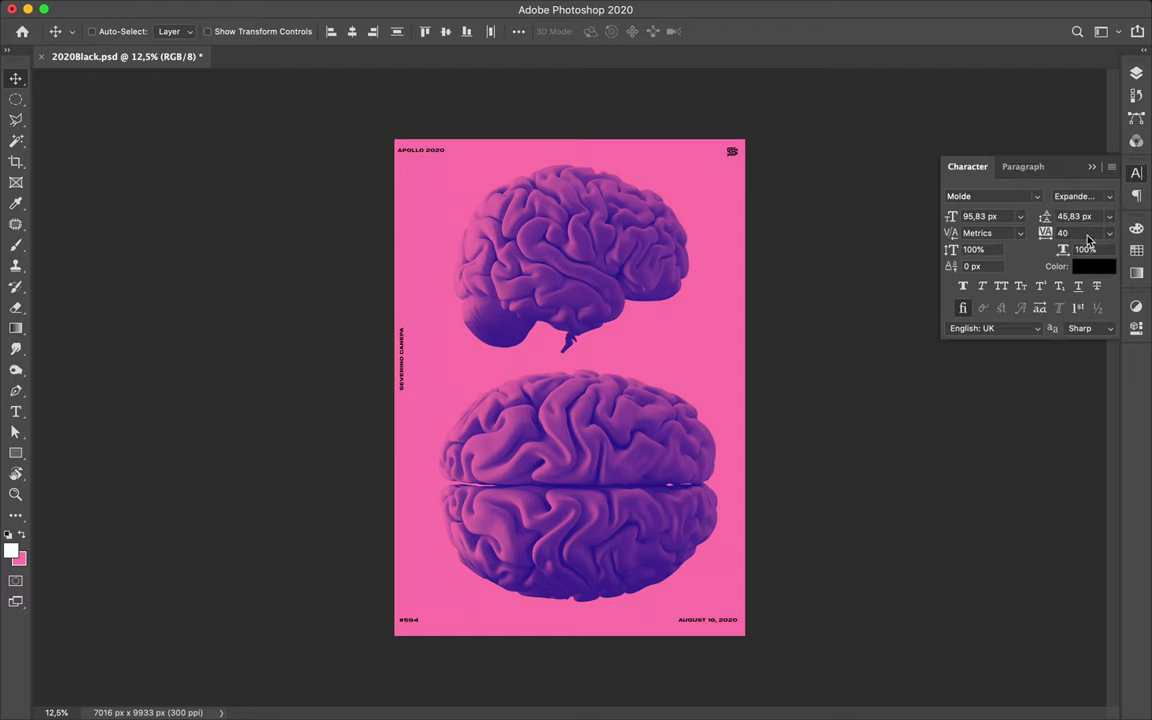
{"action": "left_click", "coordinate": [1091, 267]}
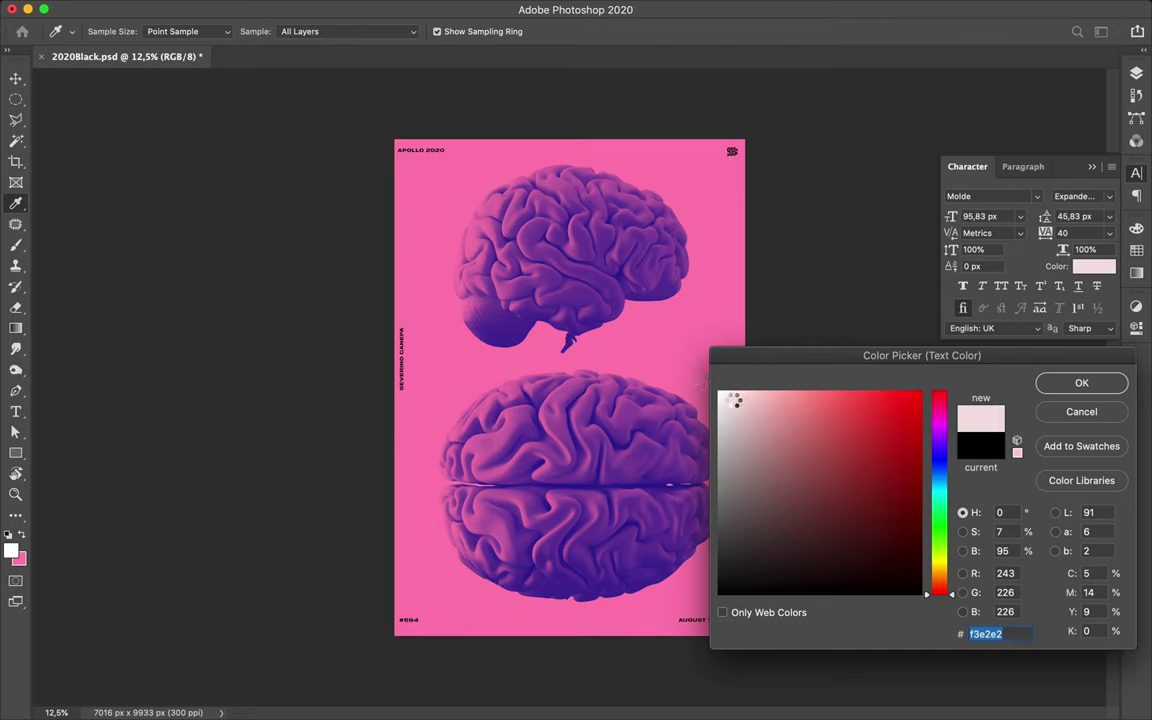
{"action": "left_click_drag", "start_coordinate": [735, 400], "coordinate": [718, 392]}
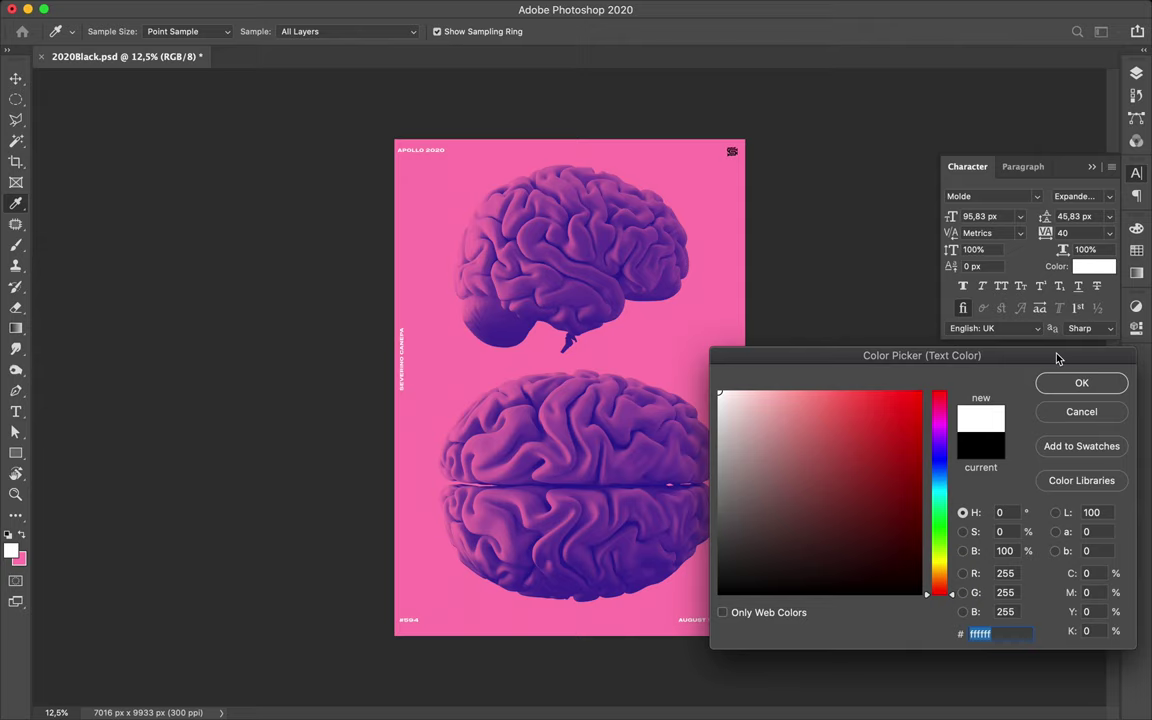
{"action": "left_click", "coordinate": [1099, 386]}
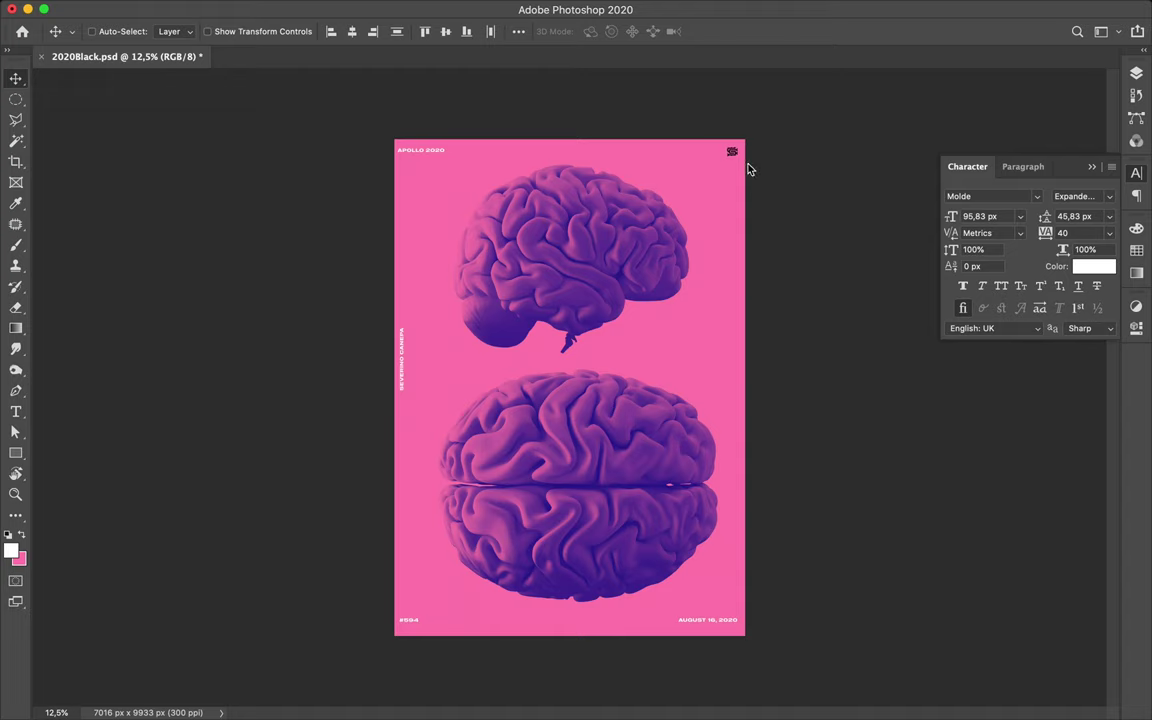
{"action": "key", "text": "F7"}
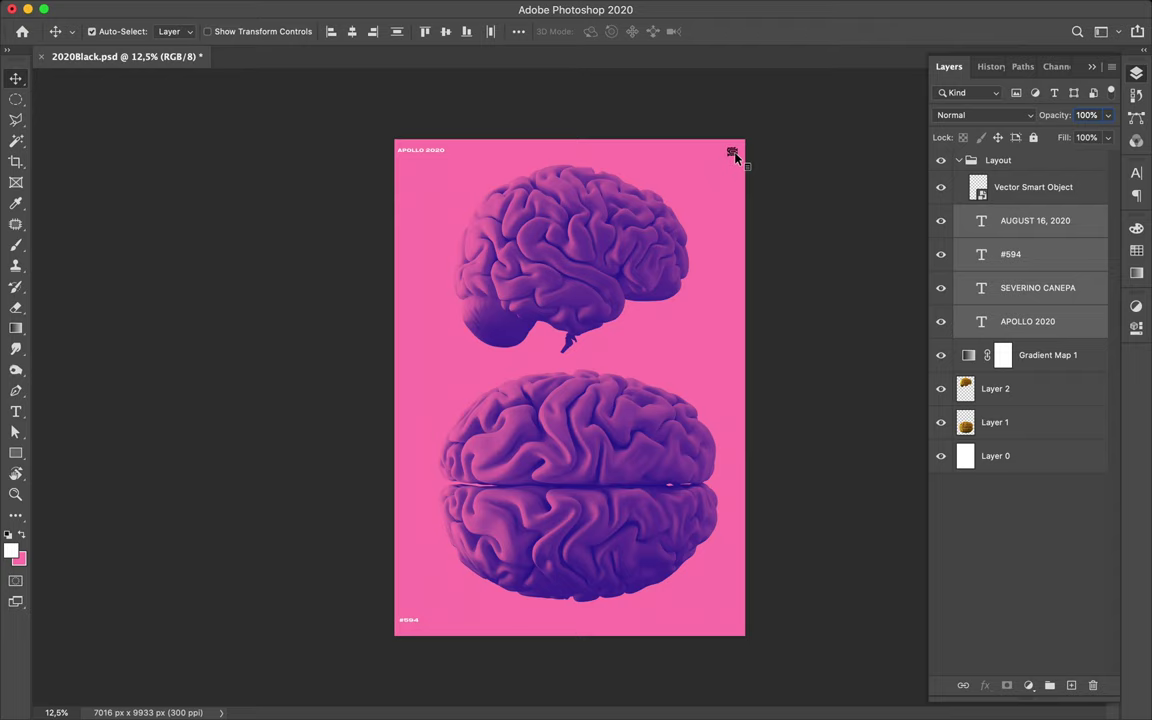
- Add a new empty Layer 3 above the top-right logo layer
{"action": "key", "text": "super"}
{"action": "left_click", "coordinate": [733, 154], "text": "super"}
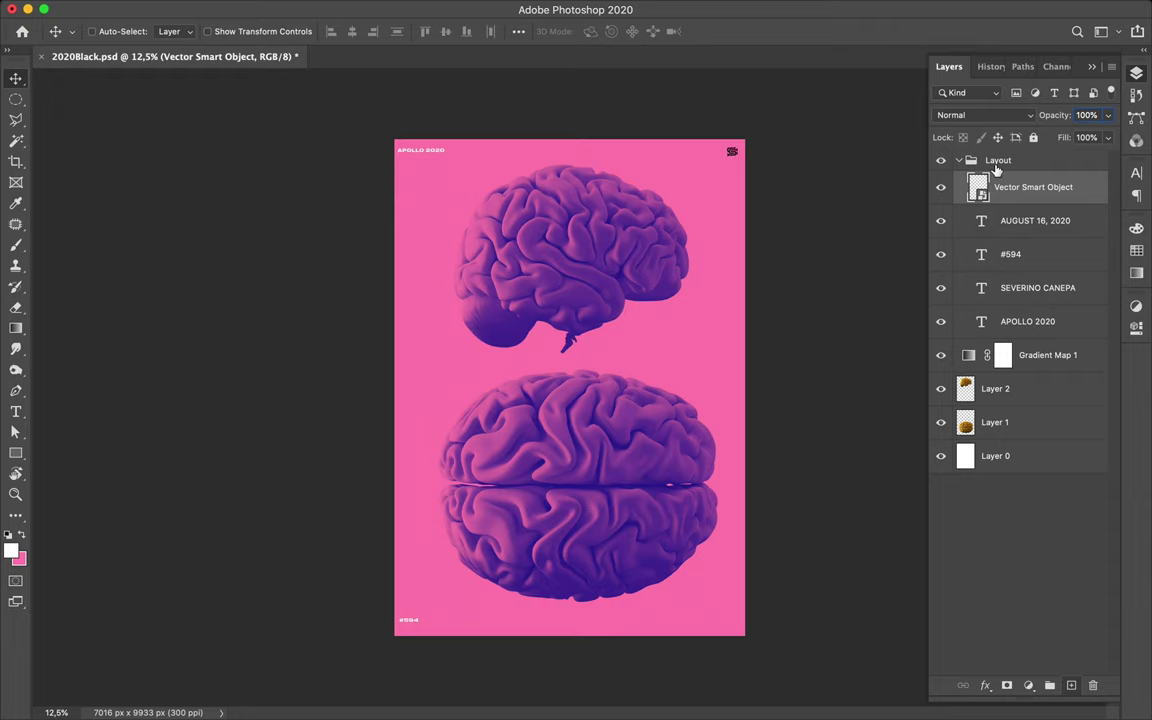
{"action": "key", "text": "alt+shift+super+n"}
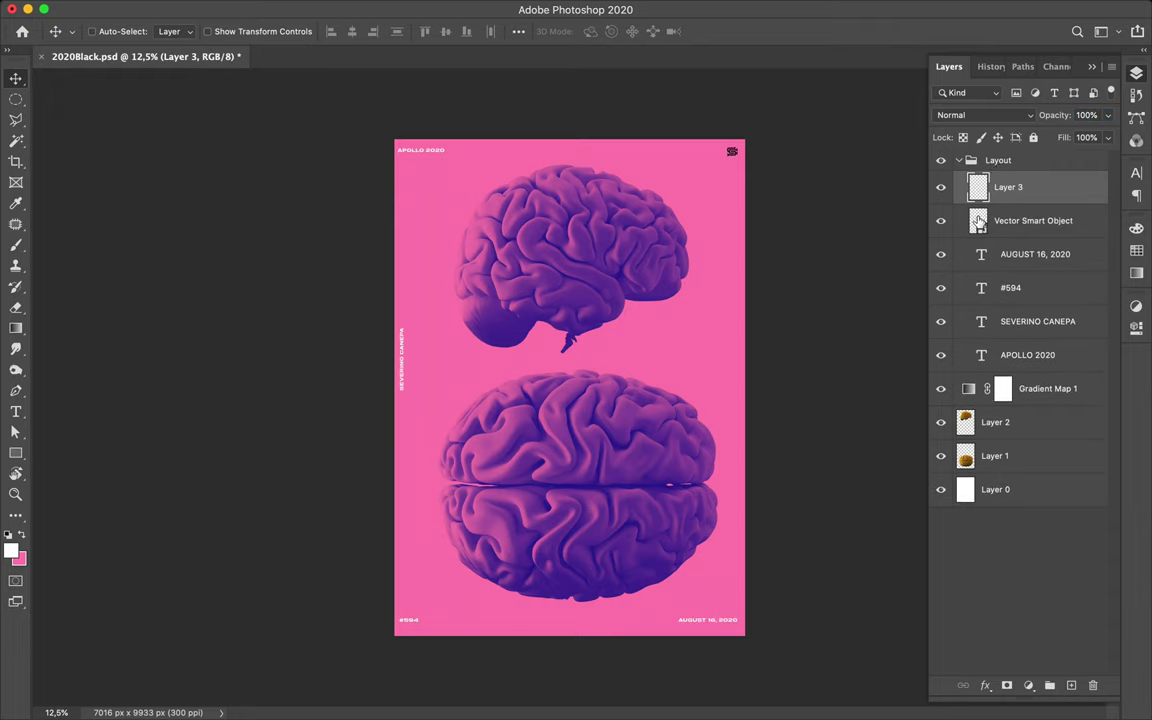
{"action": "key", "text": "super"}
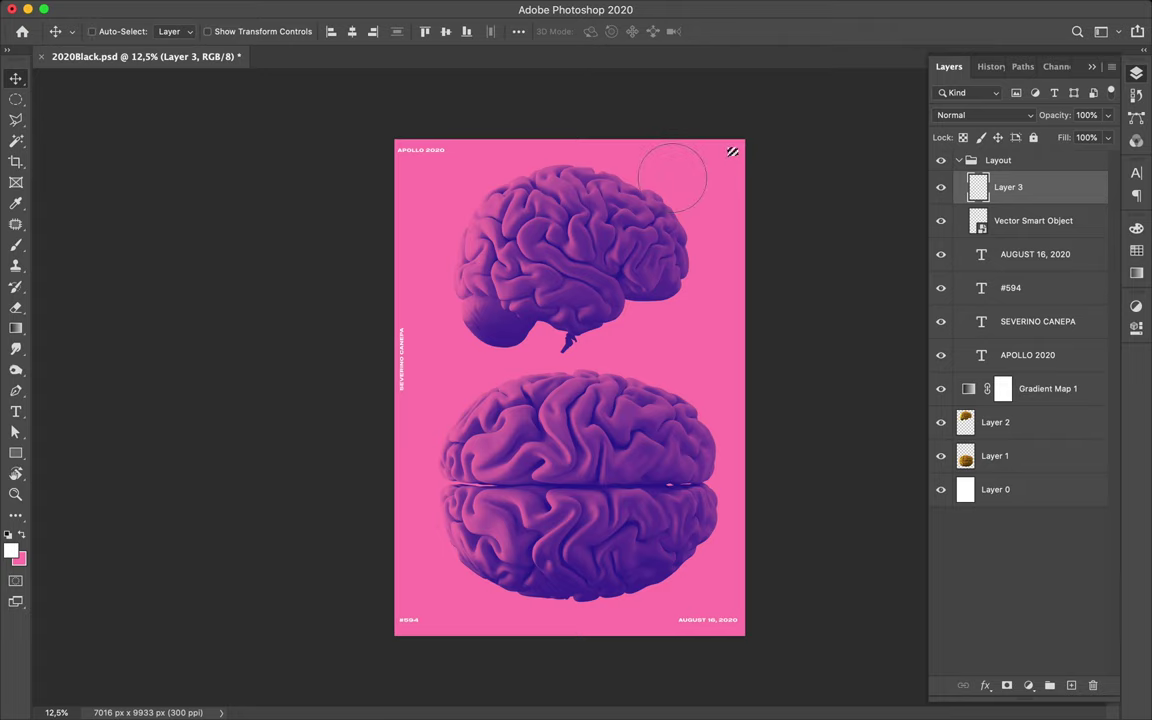
- Set the Brush to white foreground at 100% opacity
{"action": "key", "text": "b"}
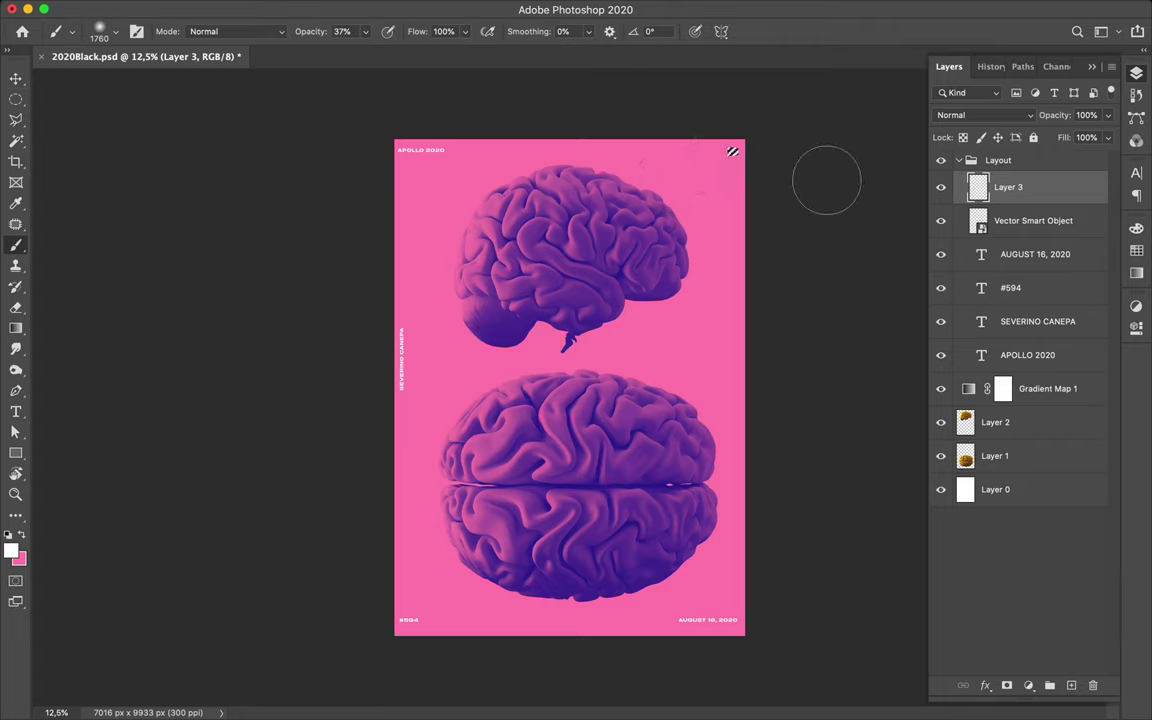
{"action": "key", "text": "m"}
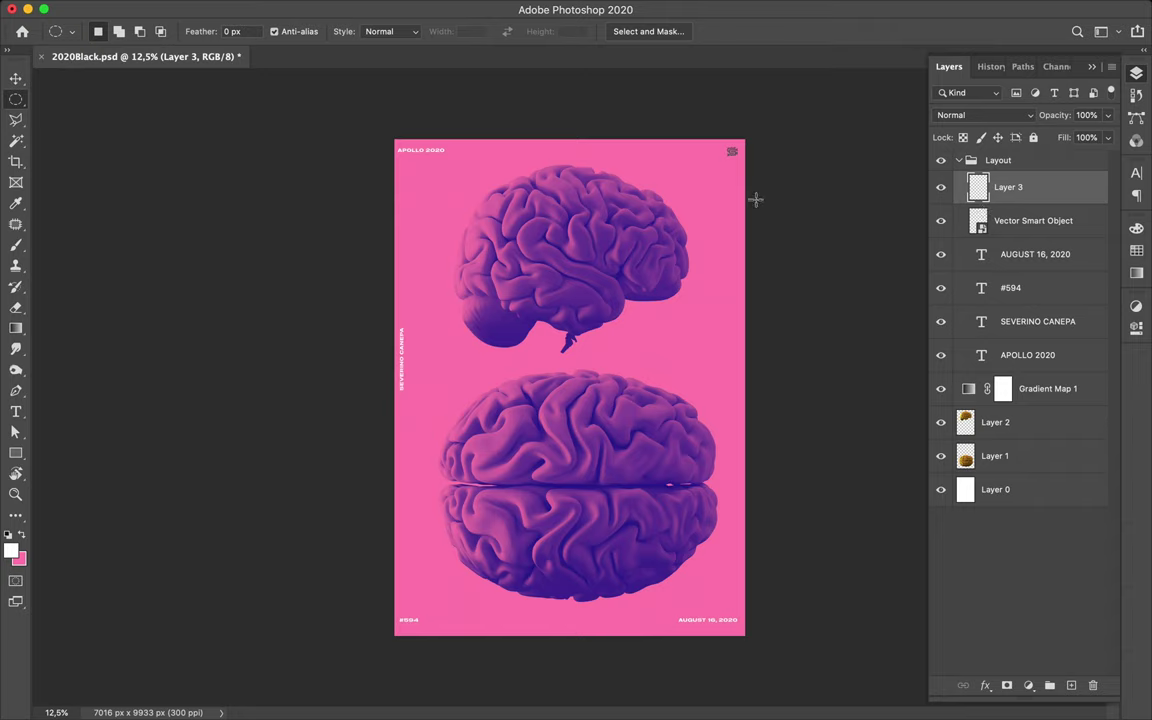
{"action": "key", "text": "b"}
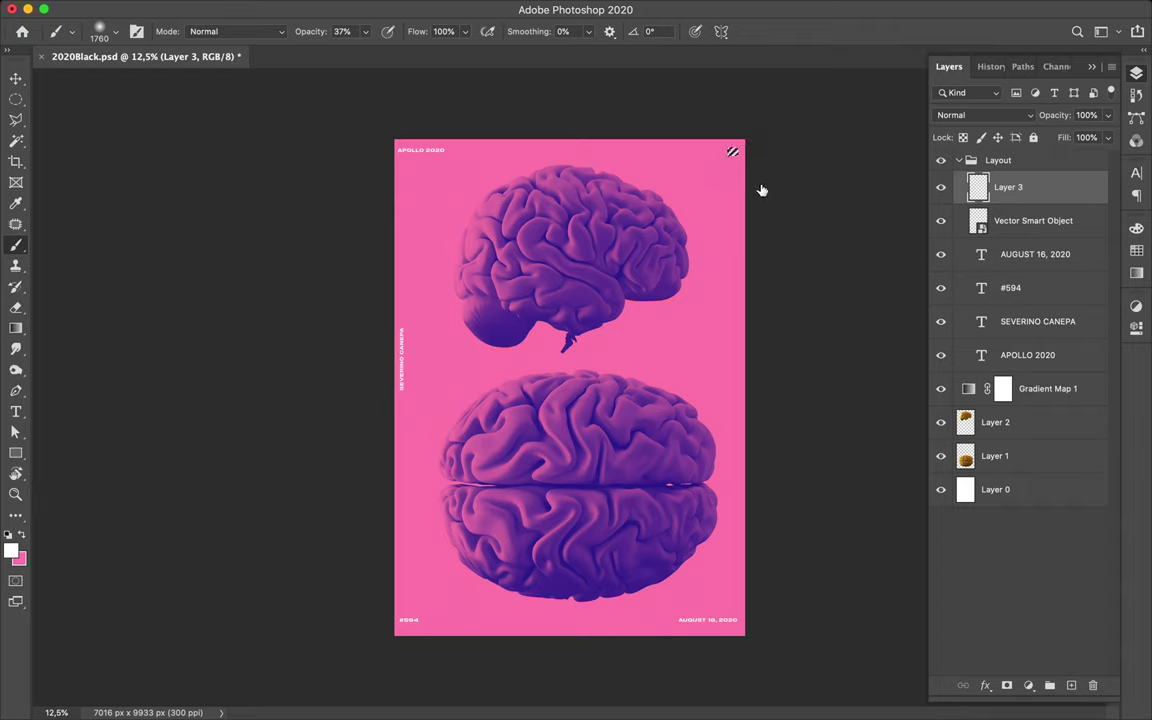
{"action": "left_click", "coordinate": [11, 552]}
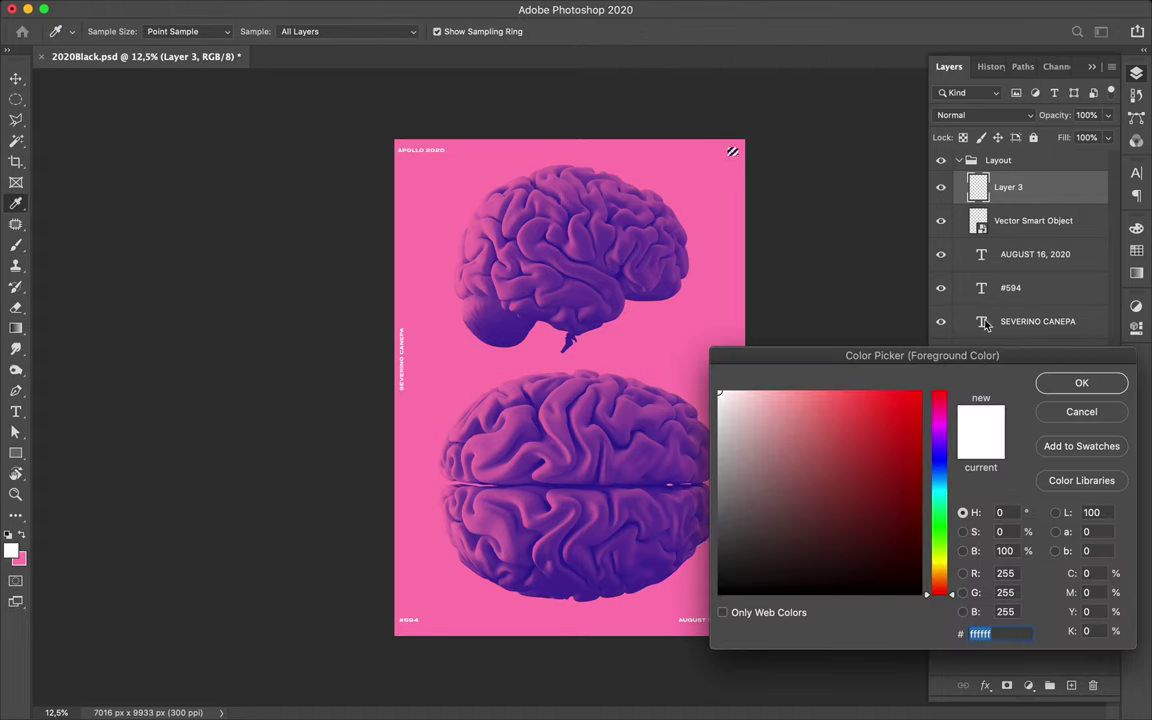
{"action": "key", "text": "Return"}
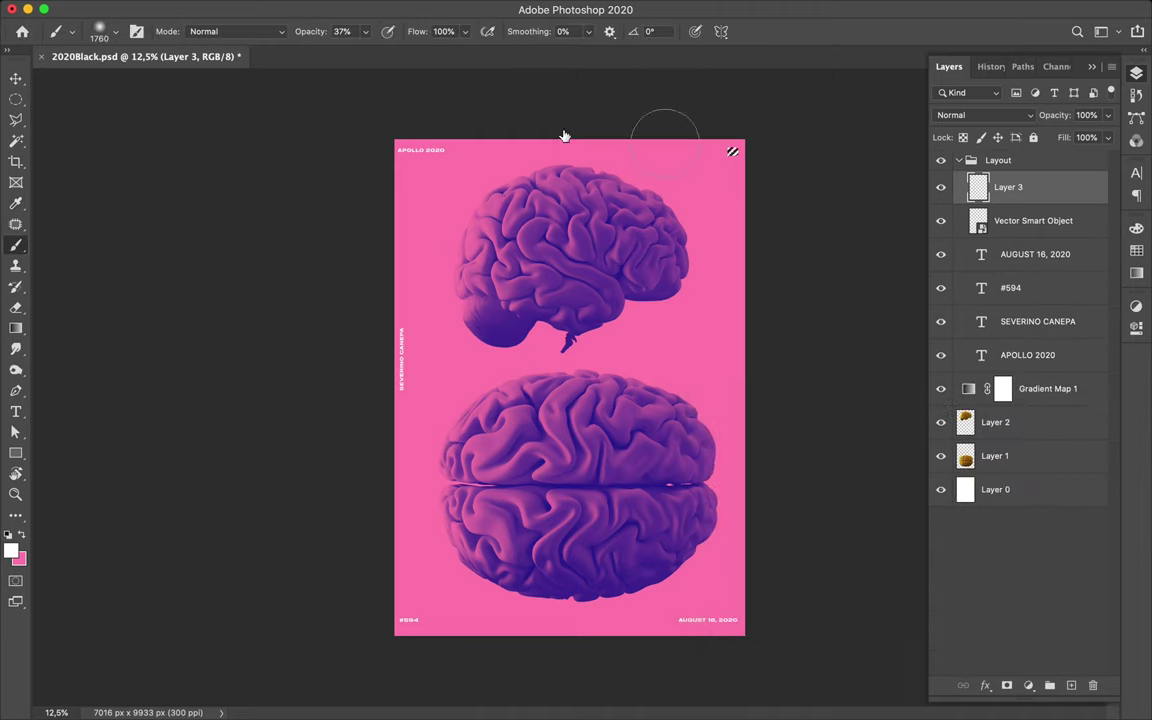
{"action": "left_click", "coordinate": [366, 32]}
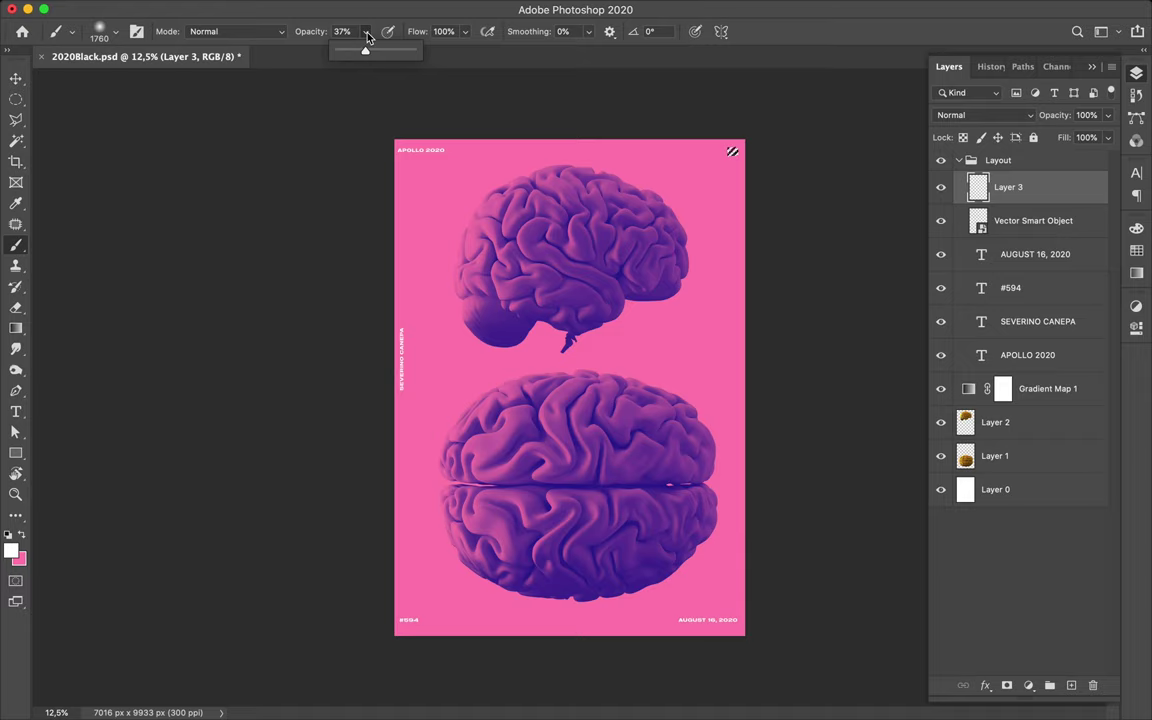
{"action": "left_click_drag", "start_coordinate": [366, 53], "coordinate": [442, 59]}
{"action": "left_click", "coordinate": [733, 151]}
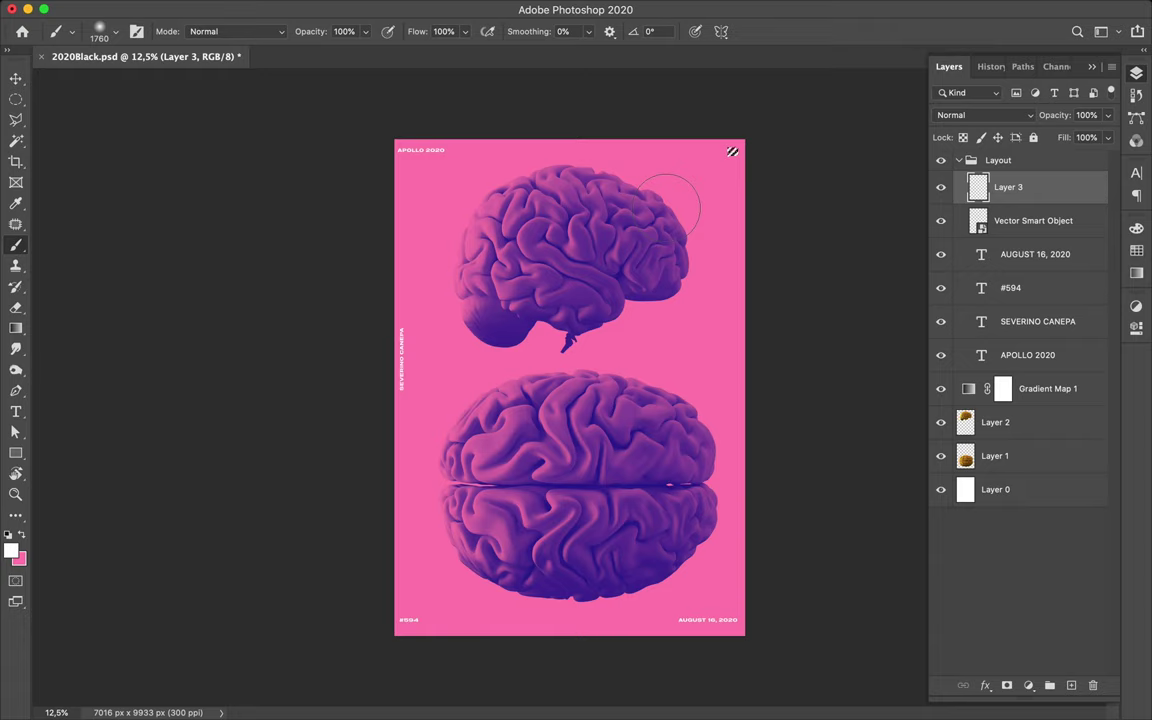
- Delete the Vector Smart Object layer
{"action": "key", "text": "m"}
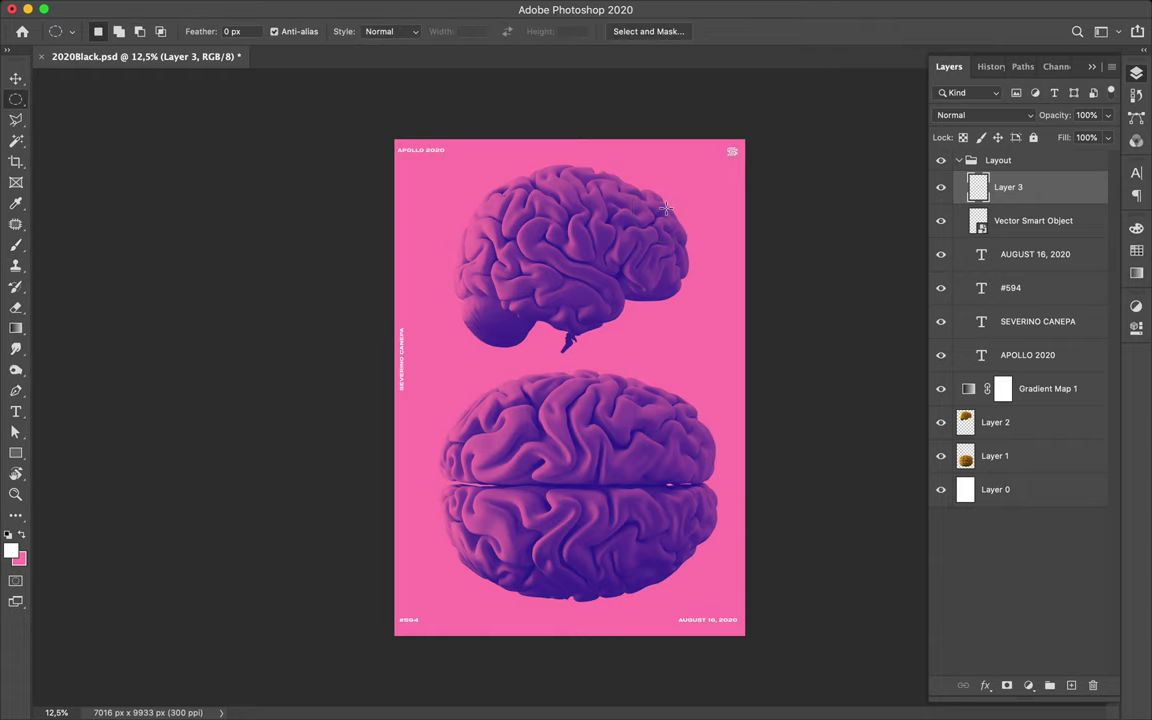
{"action": "left_click", "coordinate": [1030, 222]}
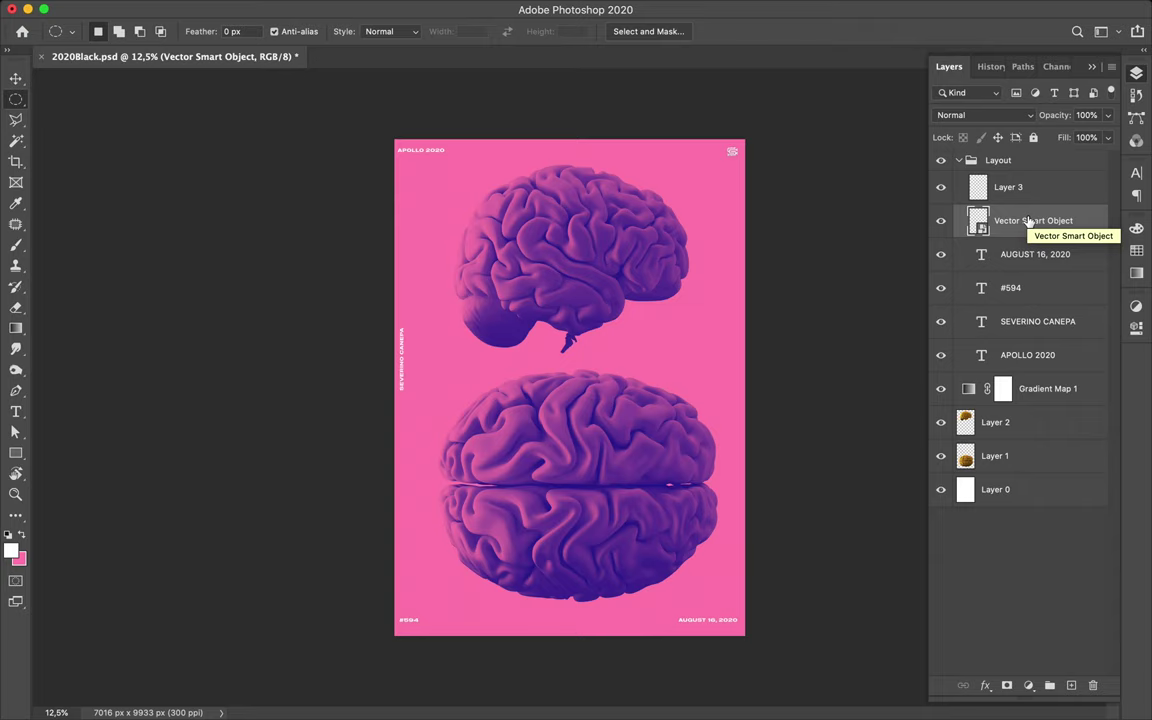
{"action": "key", "text": "Delete"}
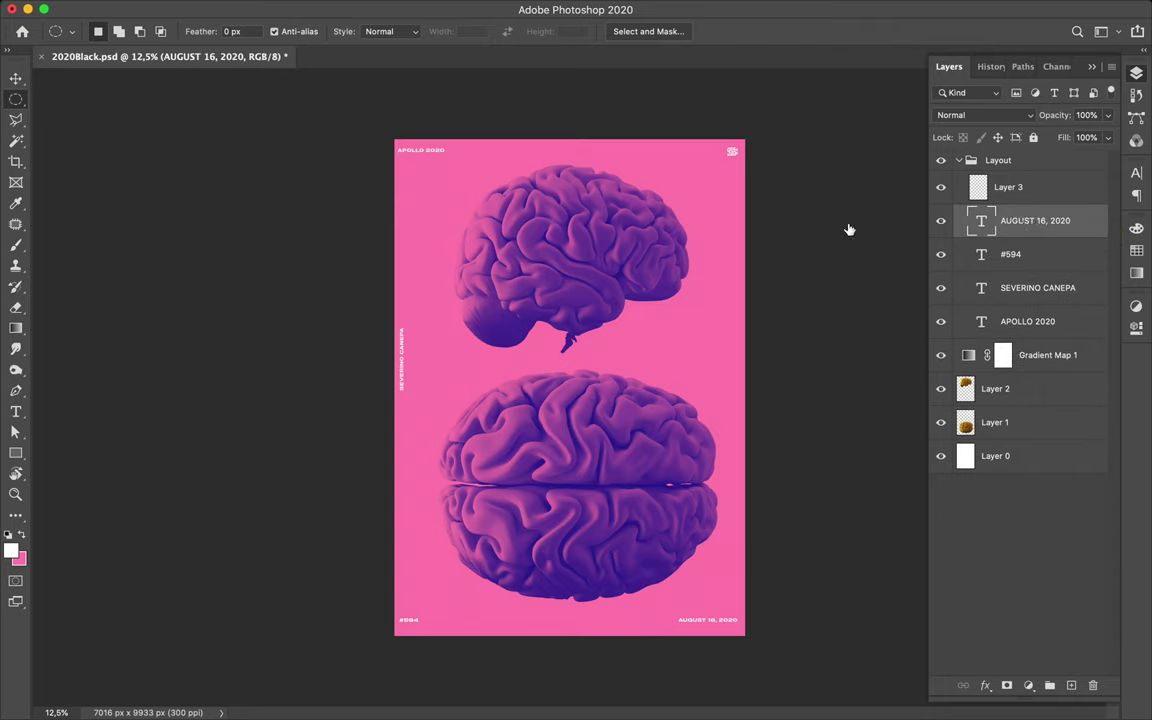
- Select the lower brain's Layer 1 and browse the Select and Filter menus without choosing anything
{"action": "key", "text": "v"}
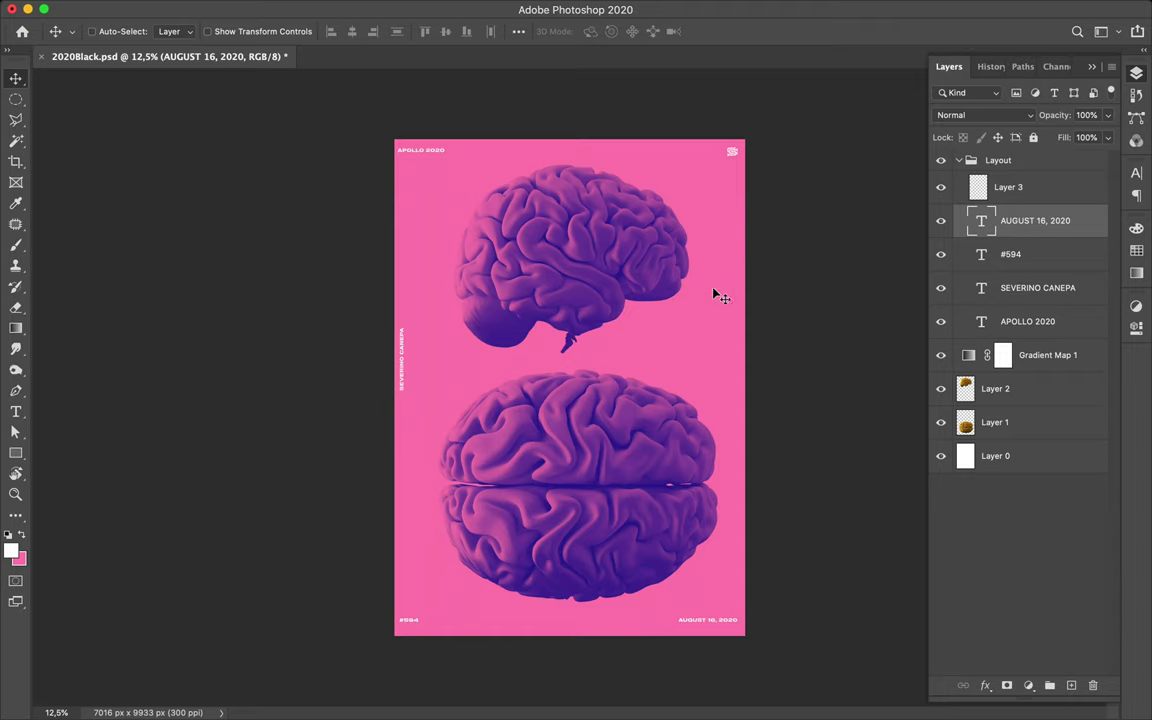
{"action": "left_click", "coordinate": [630, 432]}
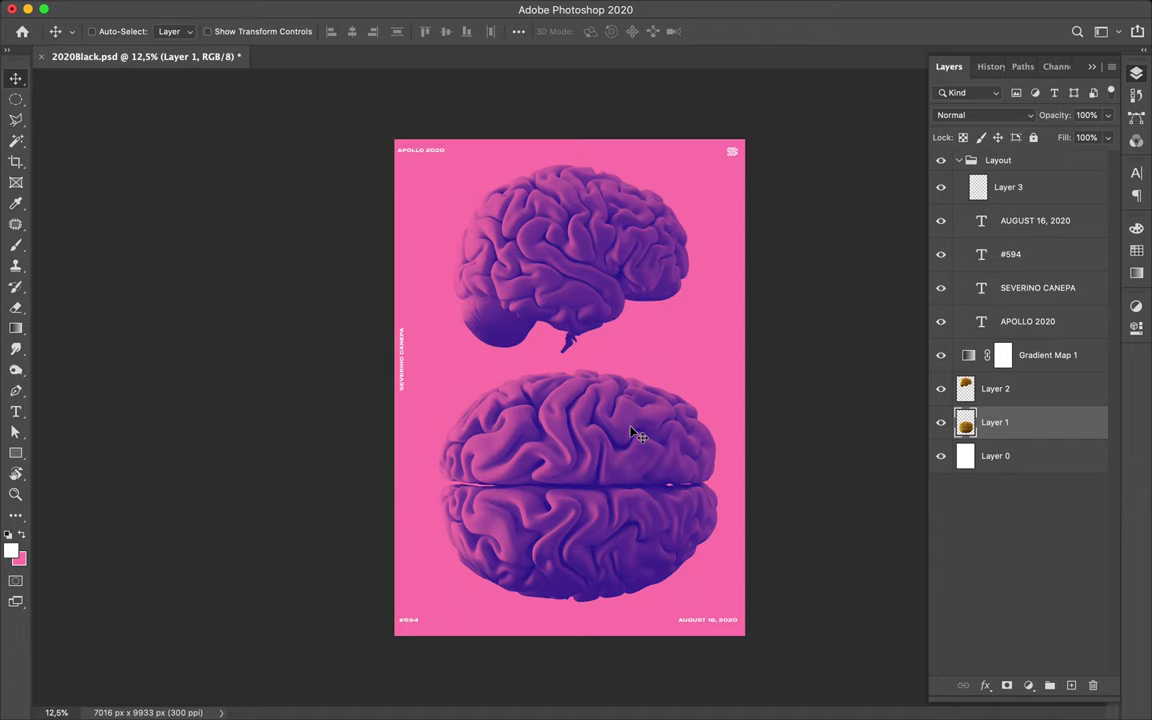
{"action": "mouse_move", "coordinate": [450, 2]}
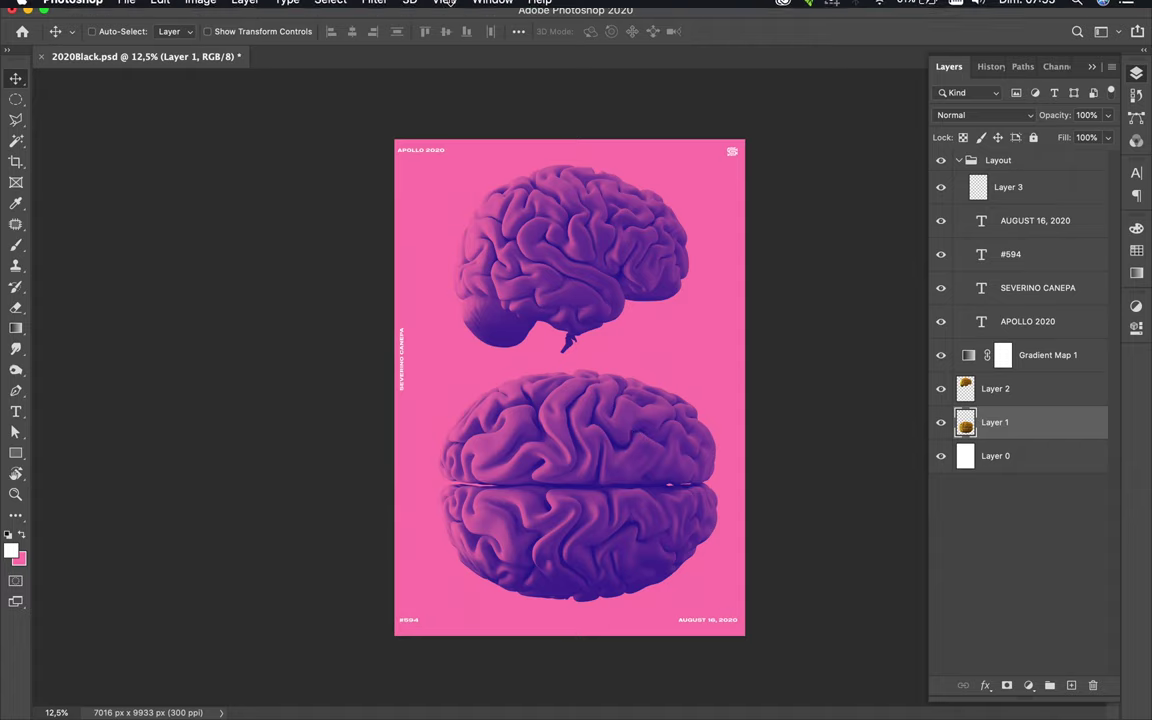
{"action": "left_click", "coordinate": [340, 10]}
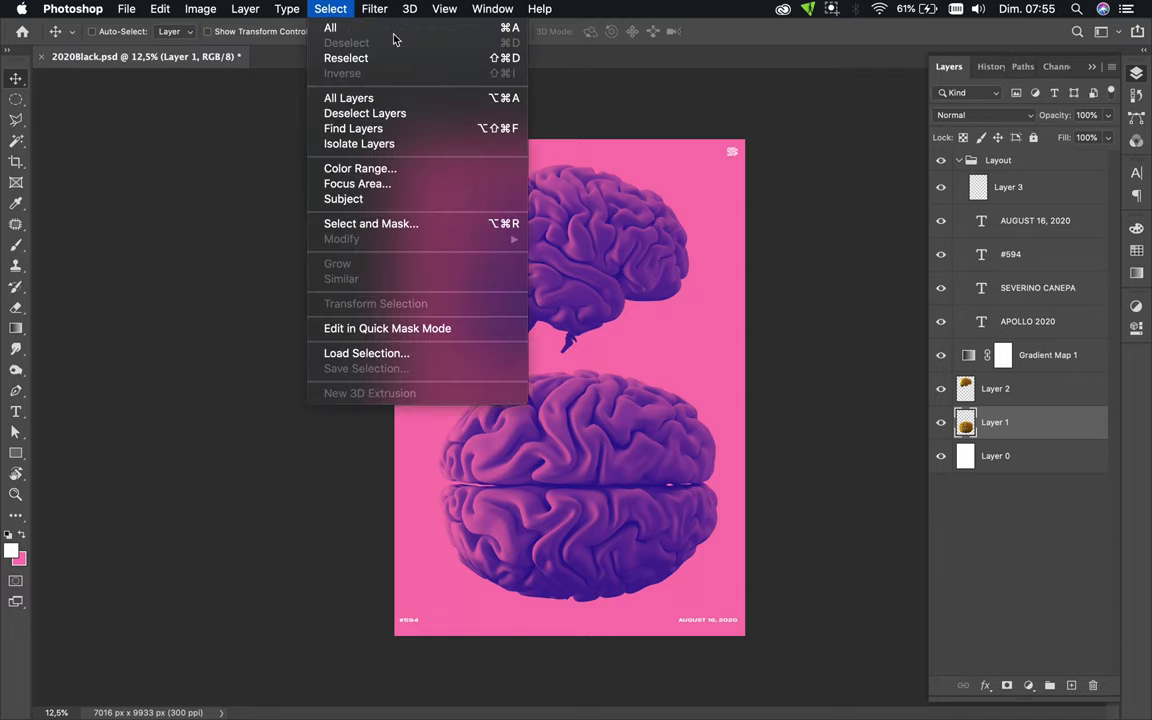
{"action": "left_click", "coordinate": [374, 9]}
{"action": "mouse_move", "coordinate": [332, 10]}
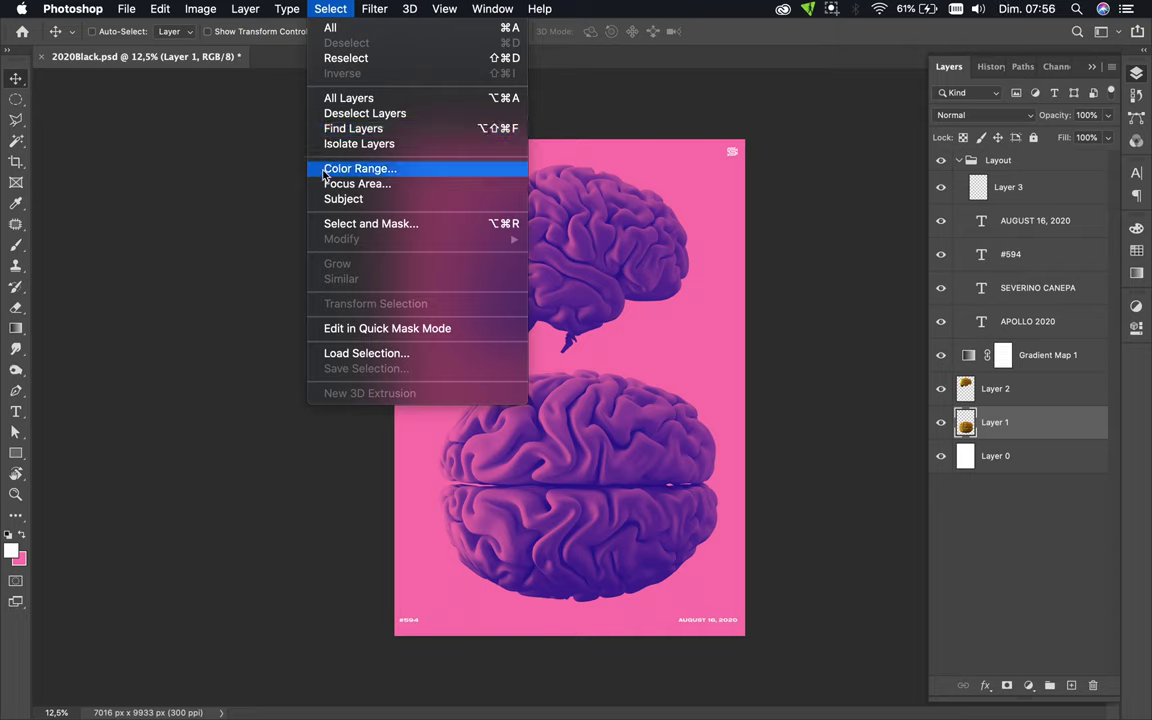
{"action": "left_click", "coordinate": [712, 169]}
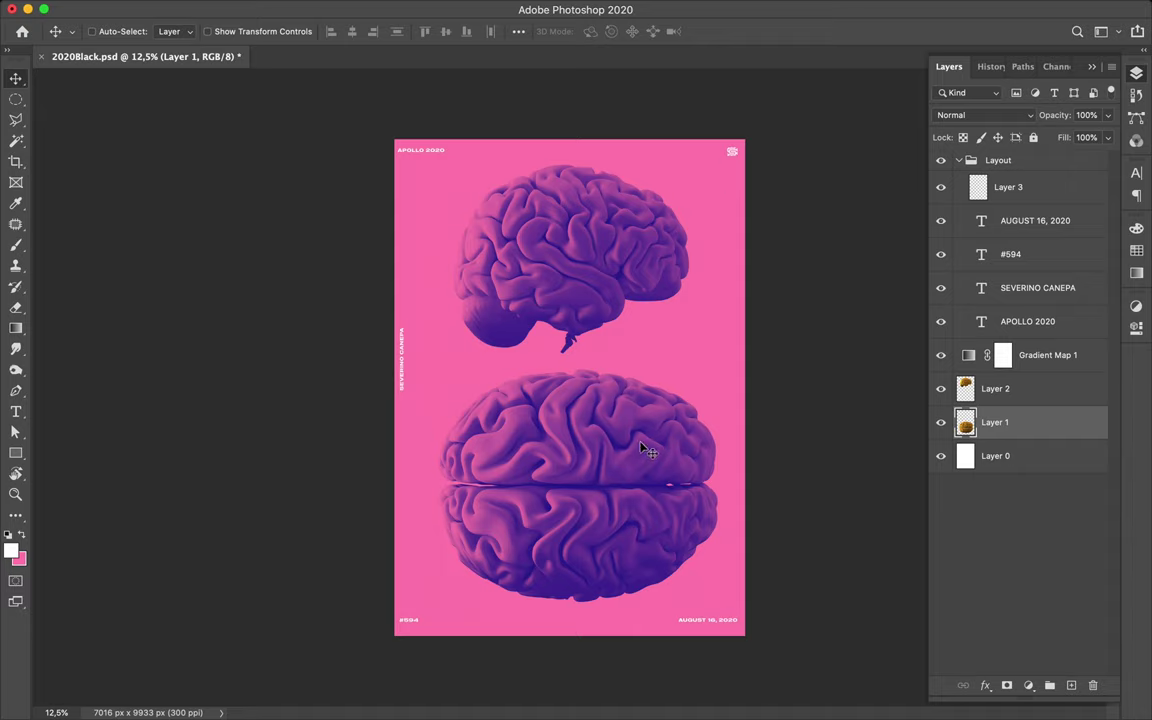
- Scale the lower brain to about 85%, then move APOLLO 2020 below Gradient Map 1
{"action": "key", "text": "super"}
{"action": "key", "text": "super+t"}
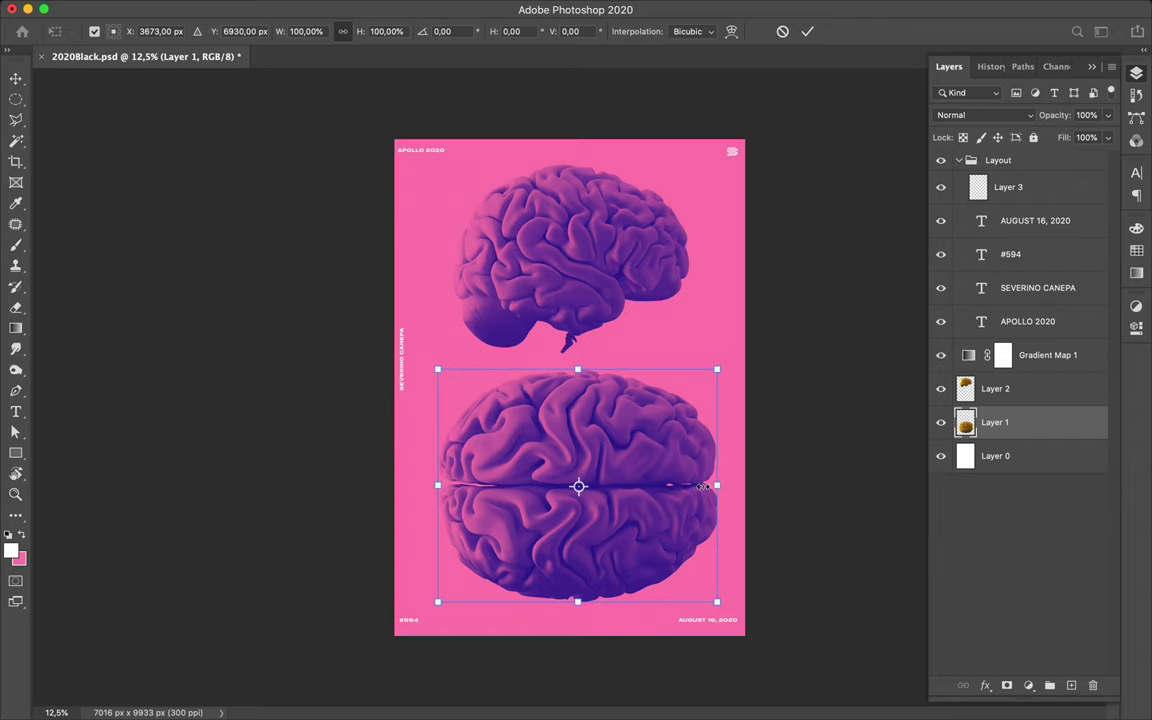
{"action": "left_click_drag", "start_coordinate": [693, 487], "coordinate": [694, 487]}
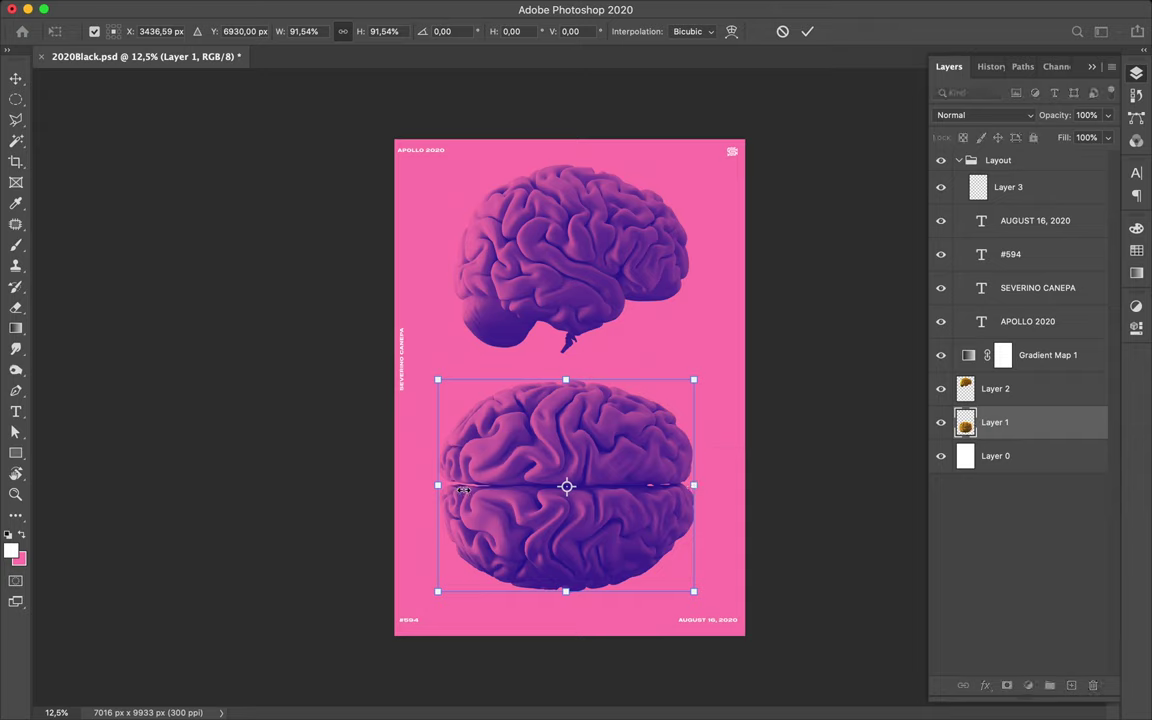
{"action": "left_click_drag", "start_coordinate": [463, 490], "coordinate": [456, 490]}
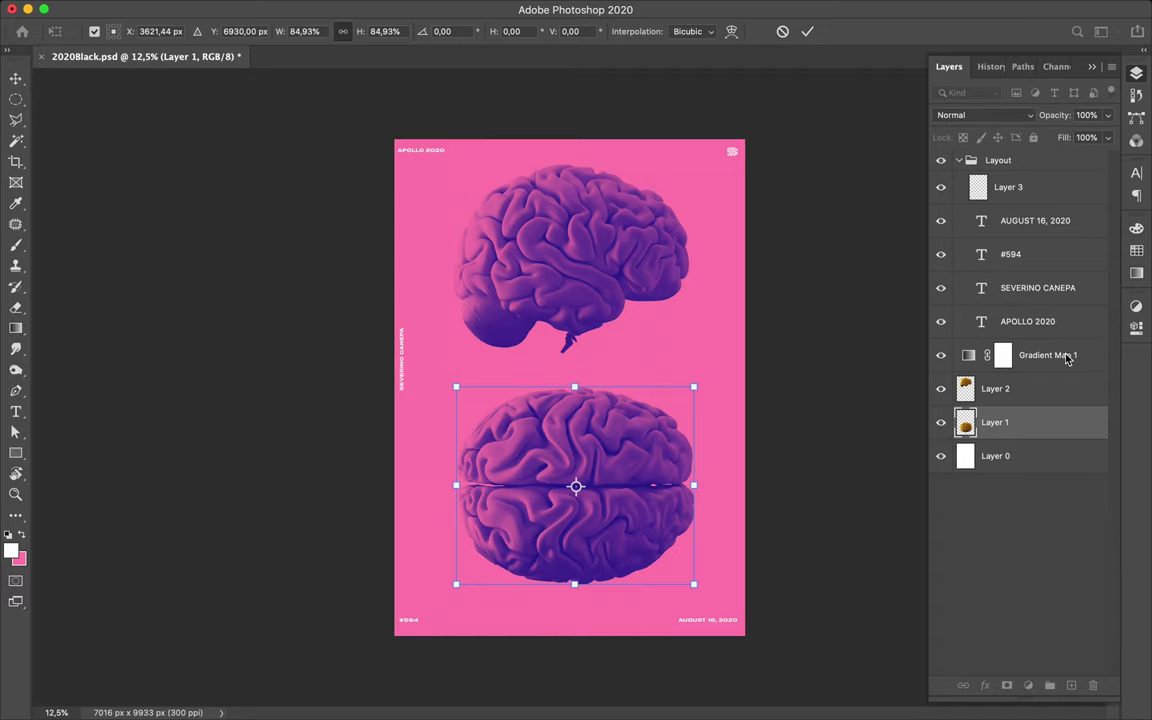
{"action": "key", "text": "Return"}
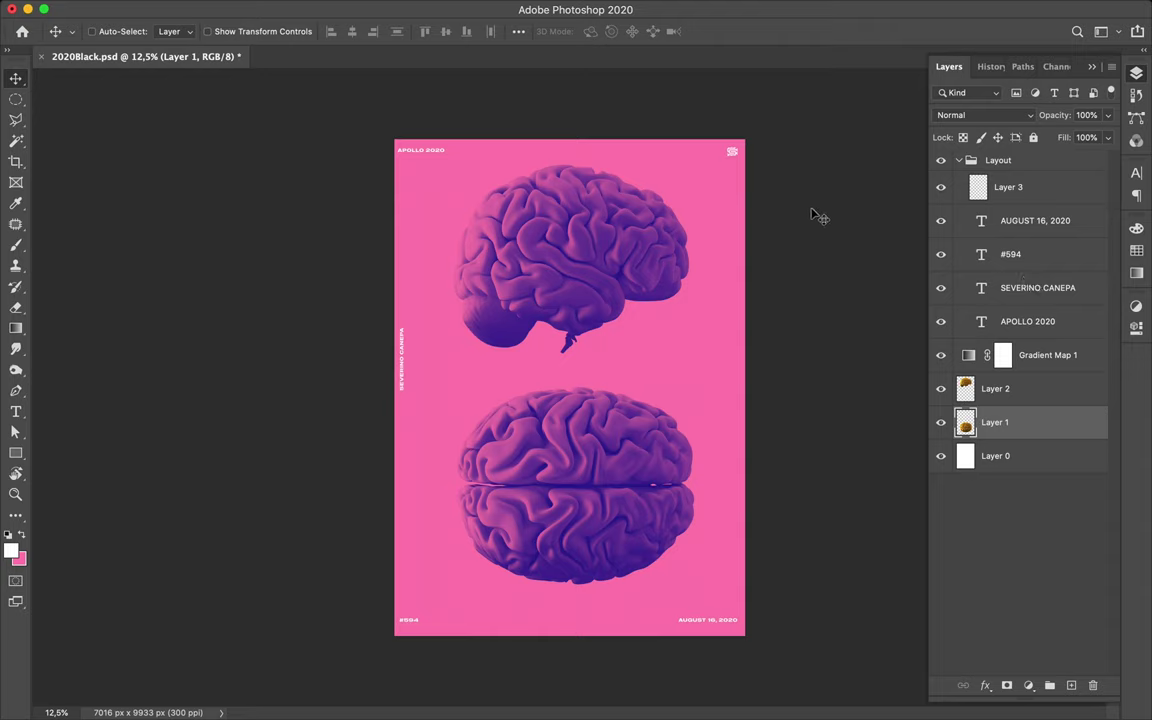
{"action": "left_click_drag", "start_coordinate": [1043, 362], "coordinate": [1042, 380]}
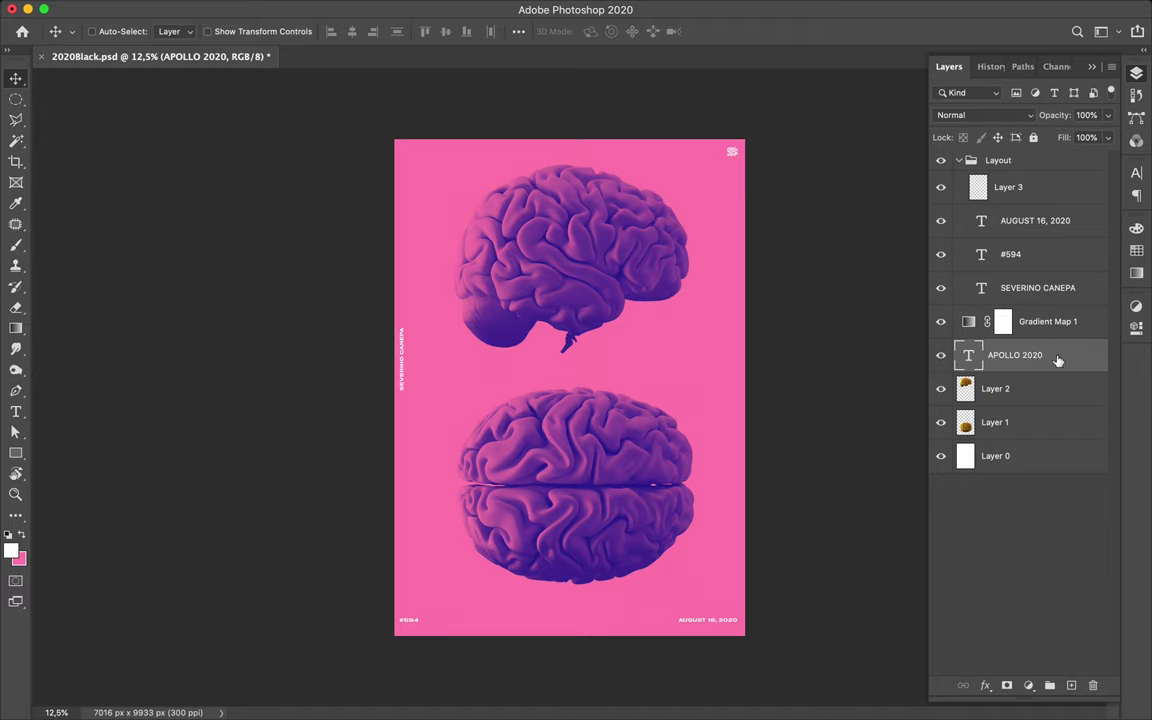
- Return APOLLO 2020 above Gradient Map 1 and move the upper brain down about 536 px
{"action": "left_click_drag", "start_coordinate": [1072, 361], "coordinate": [1068, 304]}
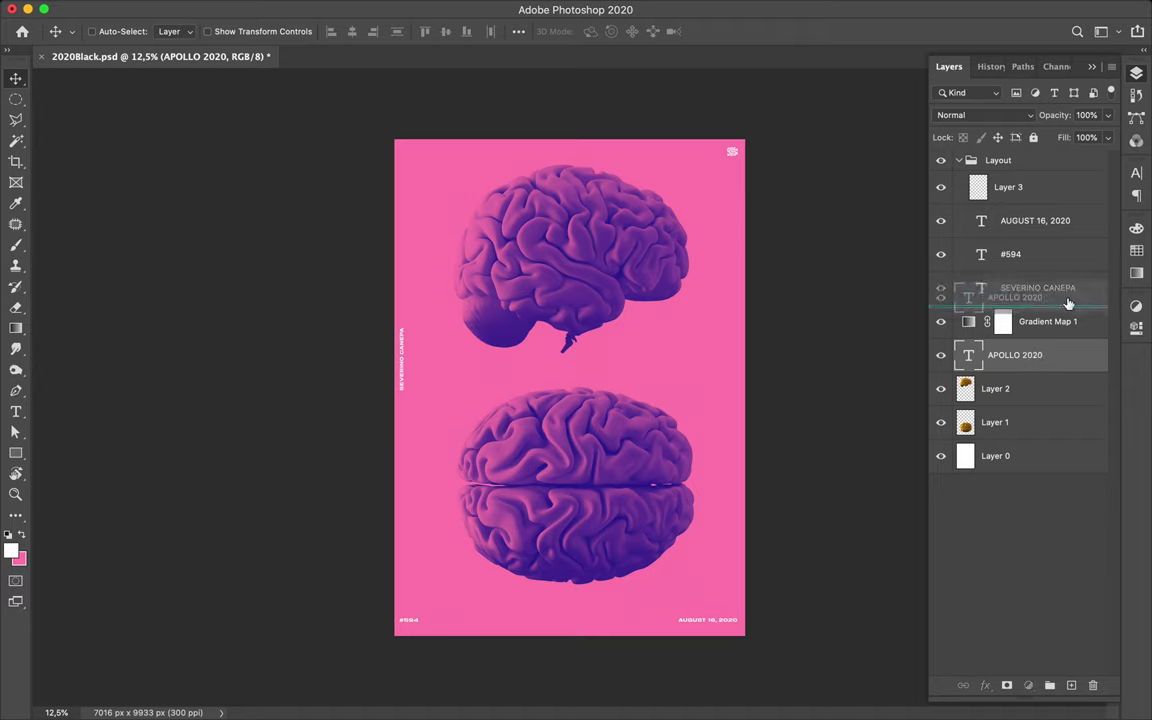
{"action": "left_click_drag", "start_coordinate": [1068, 304], "coordinate": [1068, 304]}
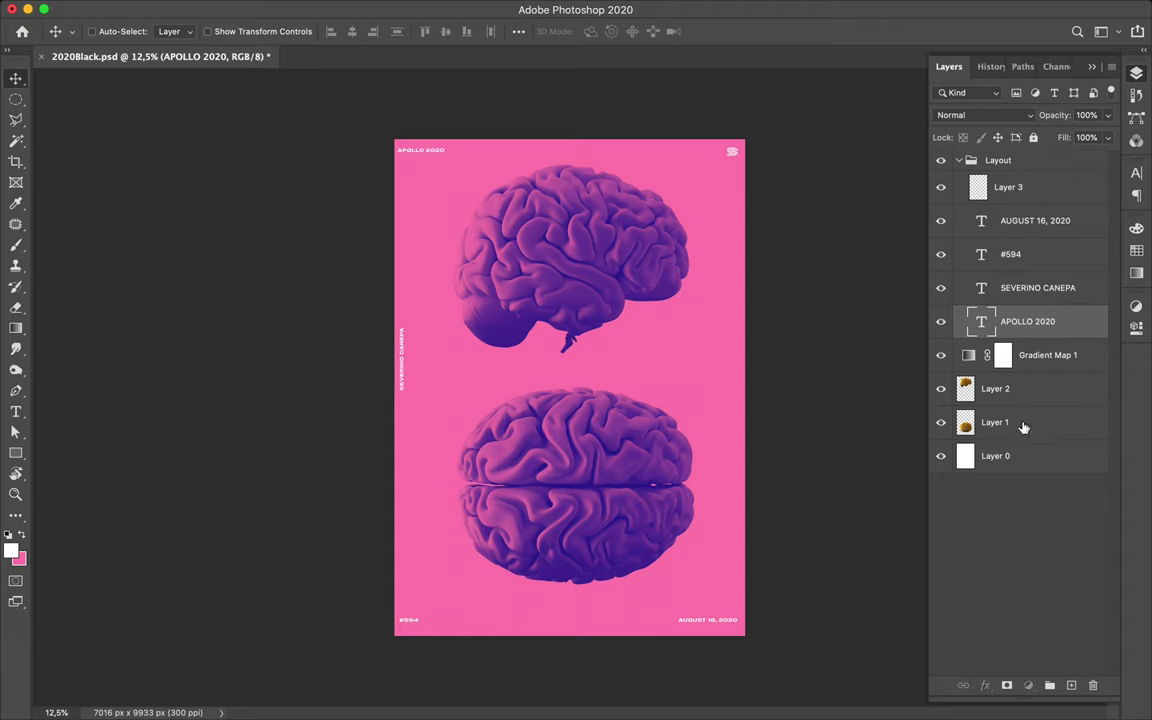
{"action": "key", "text": "alt+bracketleft"}
{"action": "key", "text": "alt+bracketleft"}
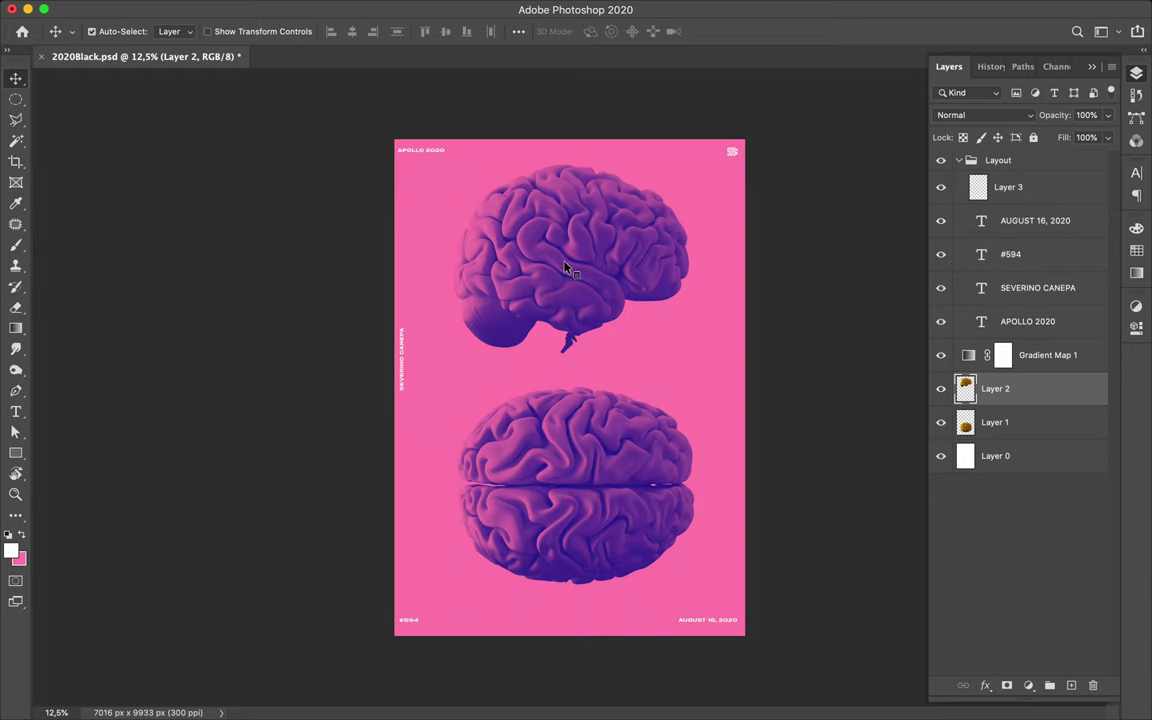
{"action": "left_click_drag", "start_coordinate": [589, 268], "coordinate": [590, 288]}
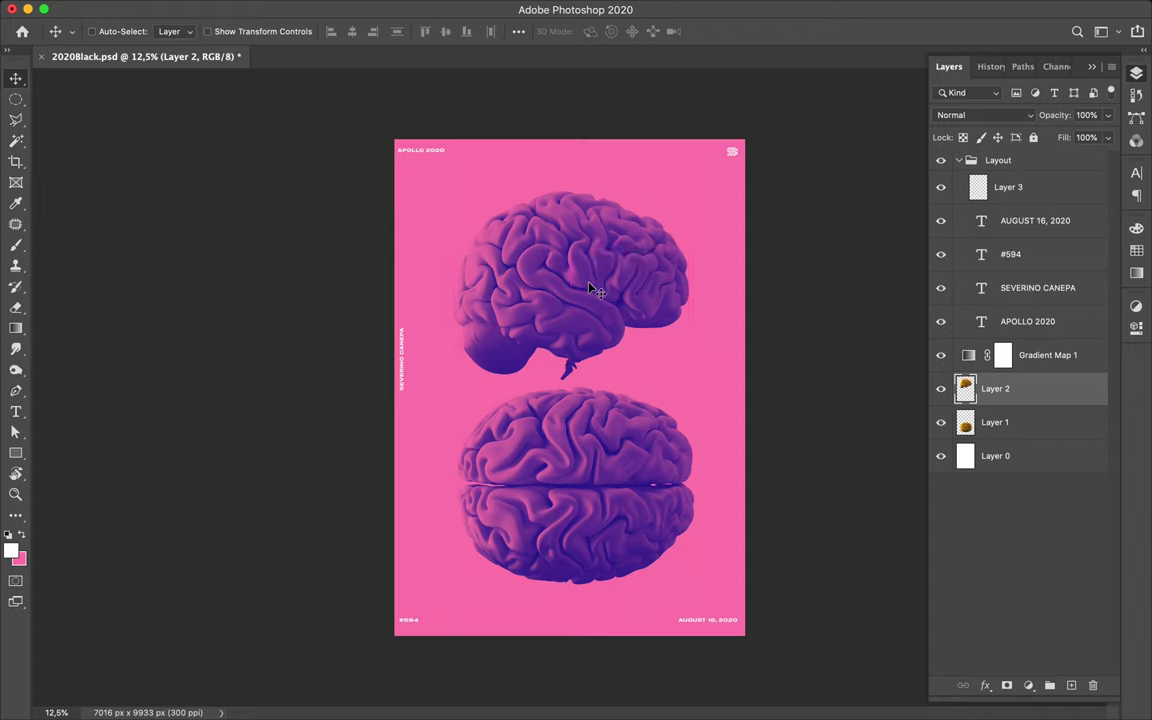
{"action": "key", "text": "super"}
{"action": "left_click", "coordinate": [565, 425], "text": "super"}
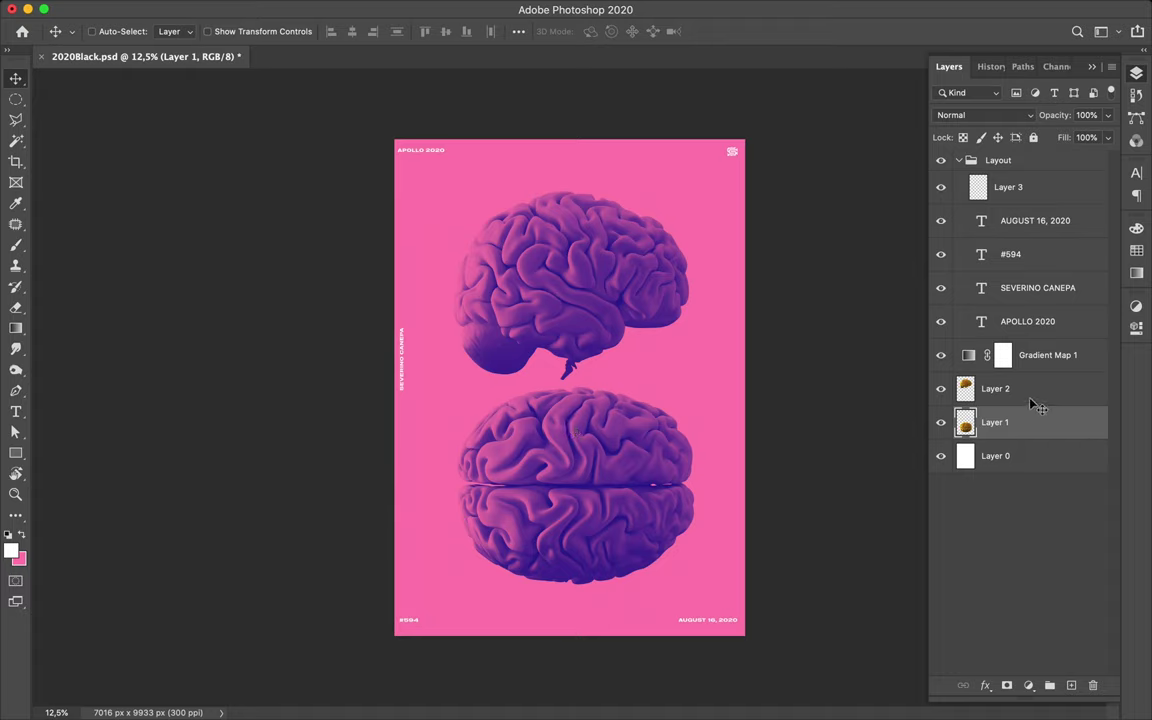
{"action": "key", "text": "alt+shift+bracketright"}
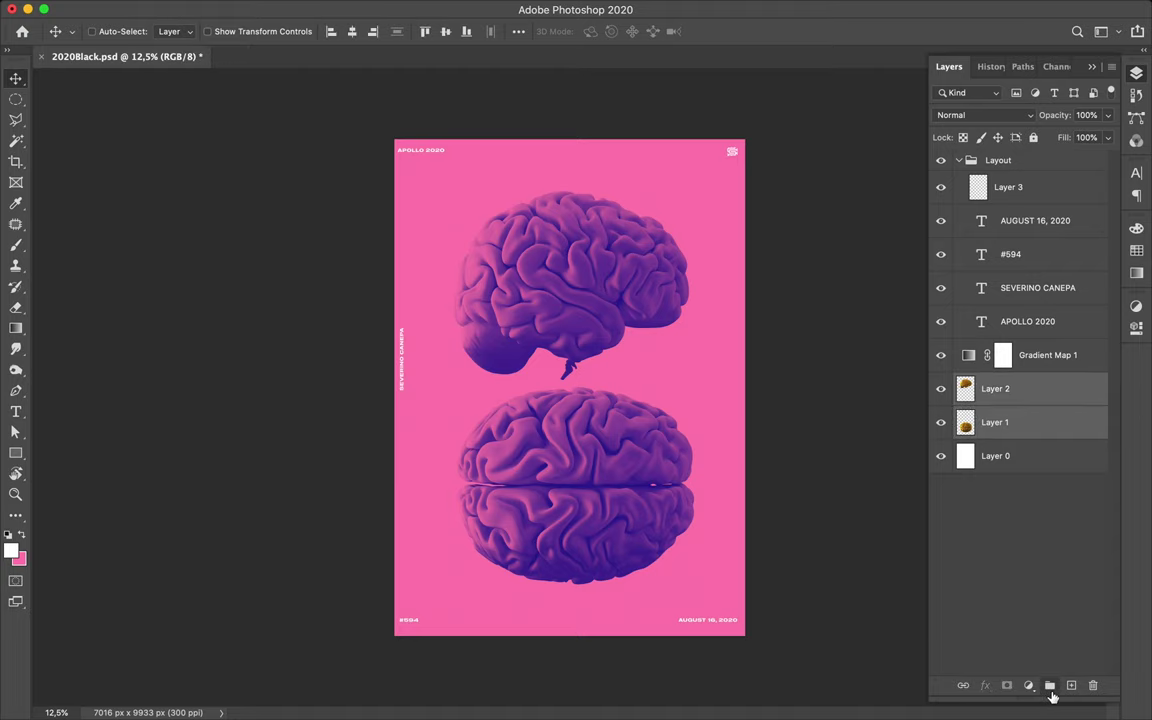
{"action": "left_click", "coordinate": [1050, 686]}
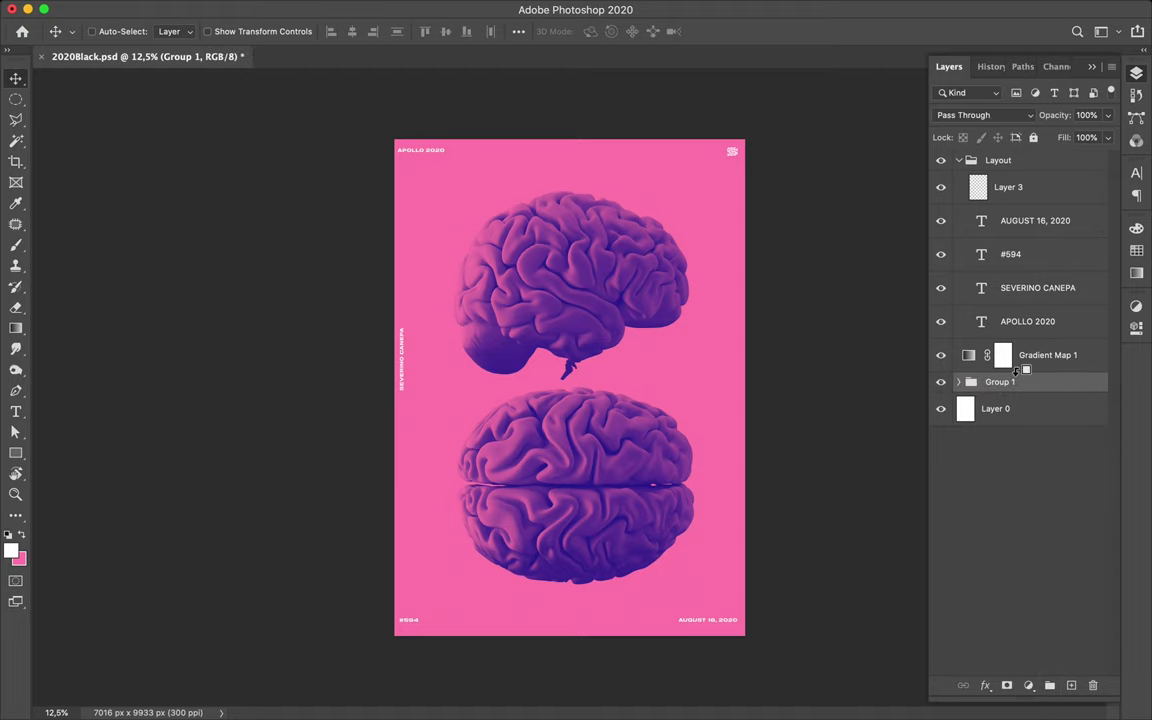
{"action": "left_click", "coordinate": [1015, 368], "text": "alt"}
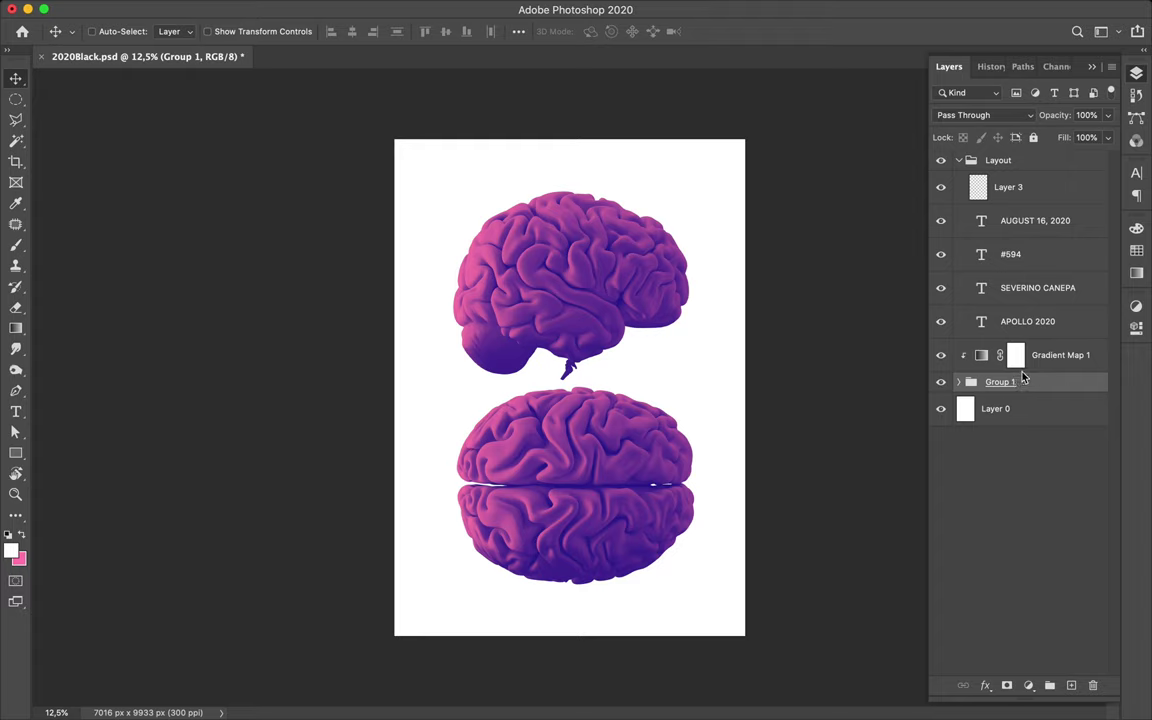
{"action": "left_click", "coordinate": [1032, 378], "text": "alt"}
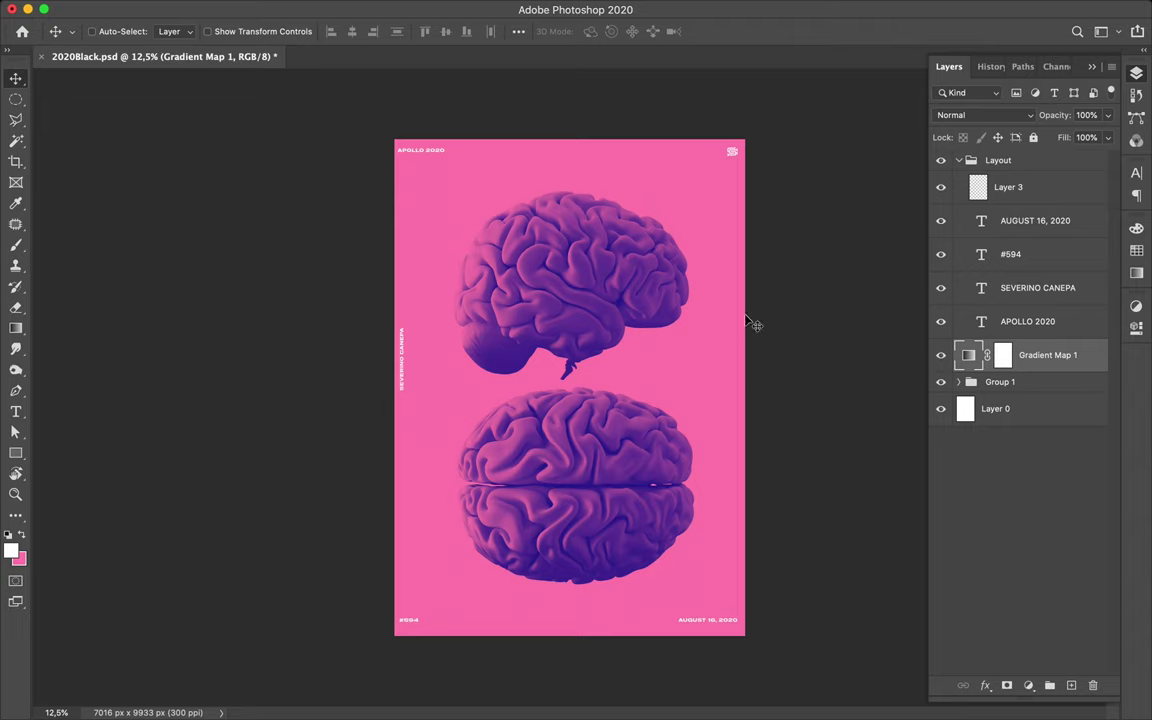
- Paste the stacked white title 'GO LD BRA IN 215' at the upper left and start Free Transform
{"action": "key", "text": "t"}
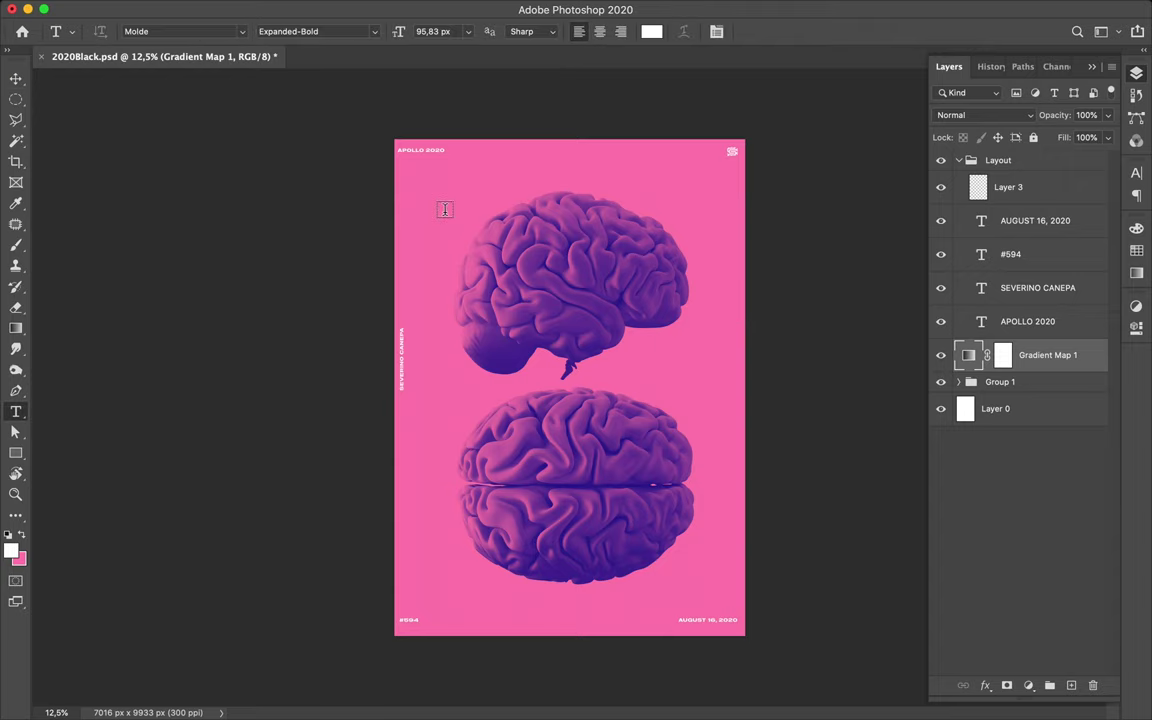
{"action": "left_click", "coordinate": [583, 236]}
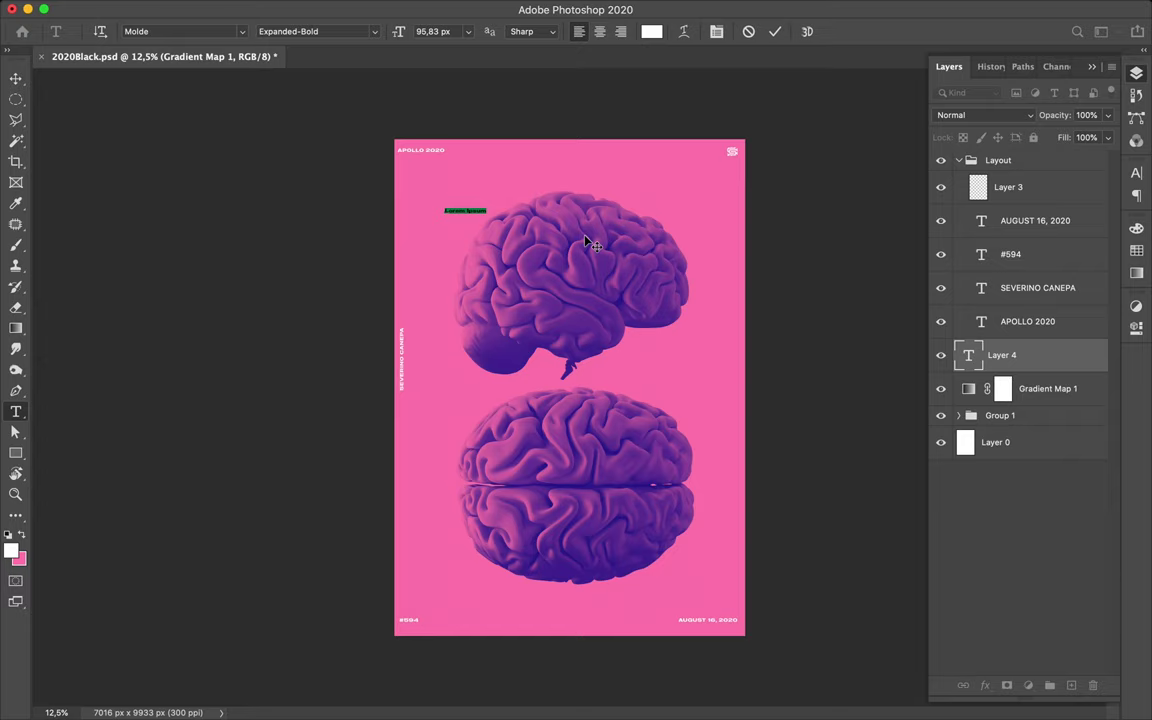
{"action": "key", "text": "super+v"}
{"action": "type", "text": "GO LD BRA IN 215"}
{"action": "key", "text": "super+Return"}
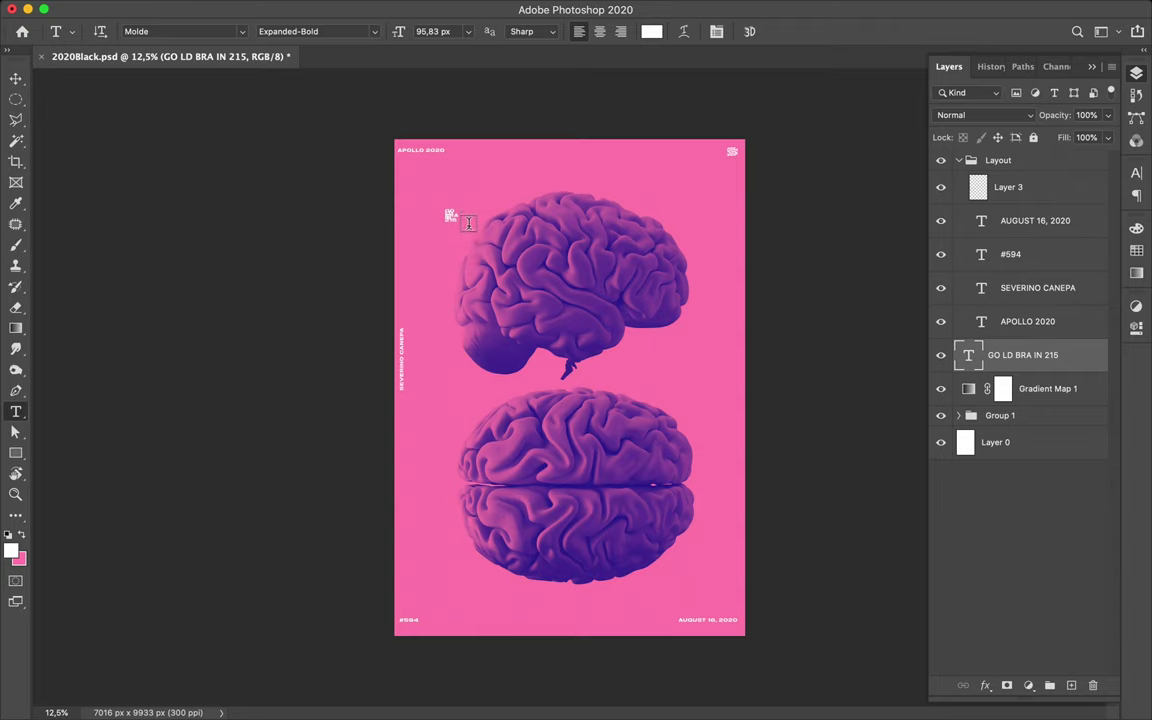
{"action": "key", "text": "super+t"}
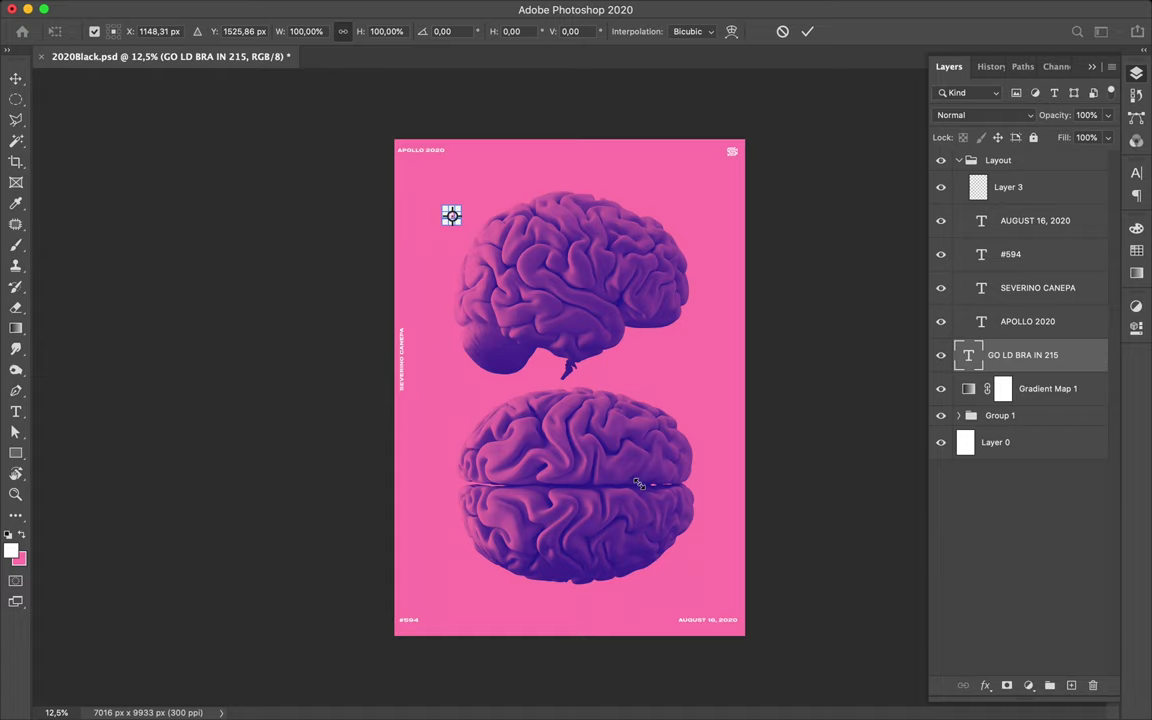
- Scale the title up to about 1662% so its white letters cover the upper brain
{"action": "left_click_drag", "start_coordinate": [460, 224], "coordinate": [672, 447]}
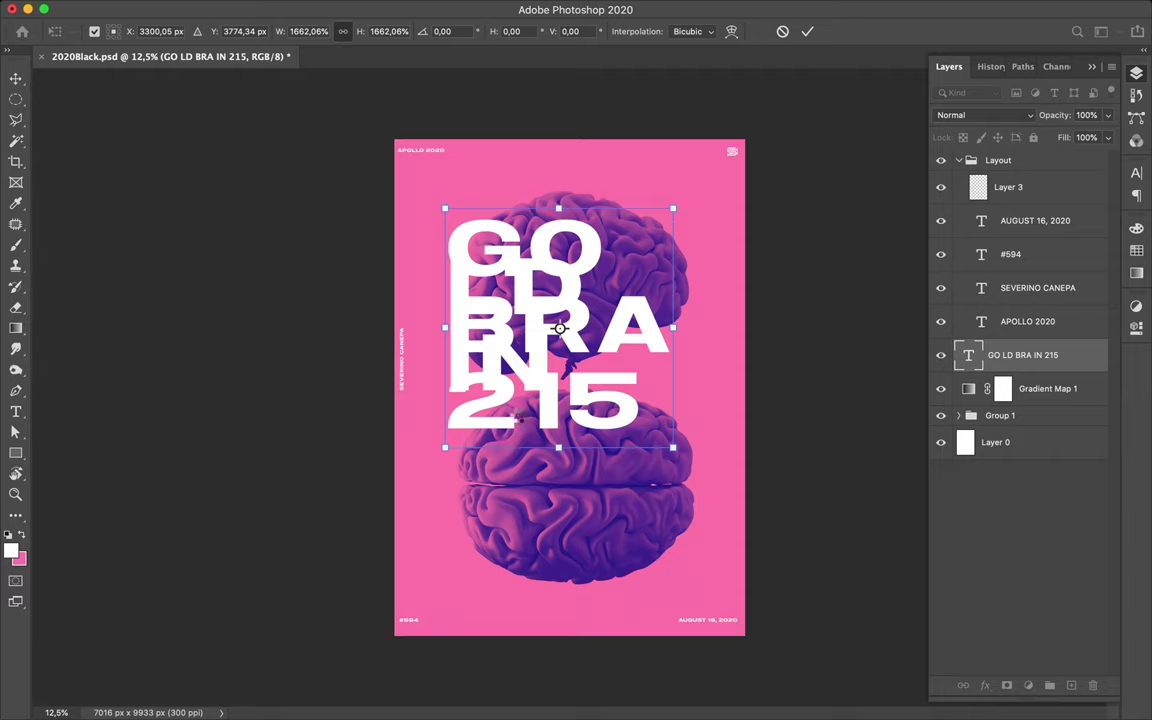
{"action": "key", "text": "Return"}
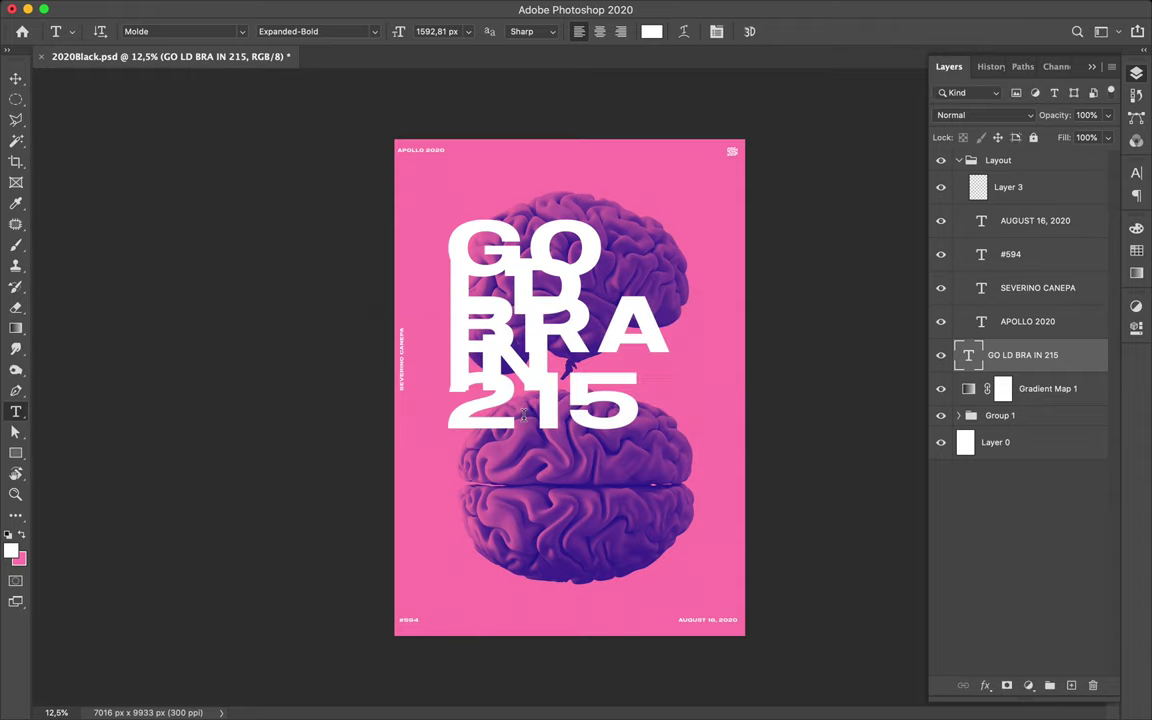
- Change the title's last line from 215 to #15 and bring up the Character panel
{"action": "left_click", "coordinate": [452, 400]}
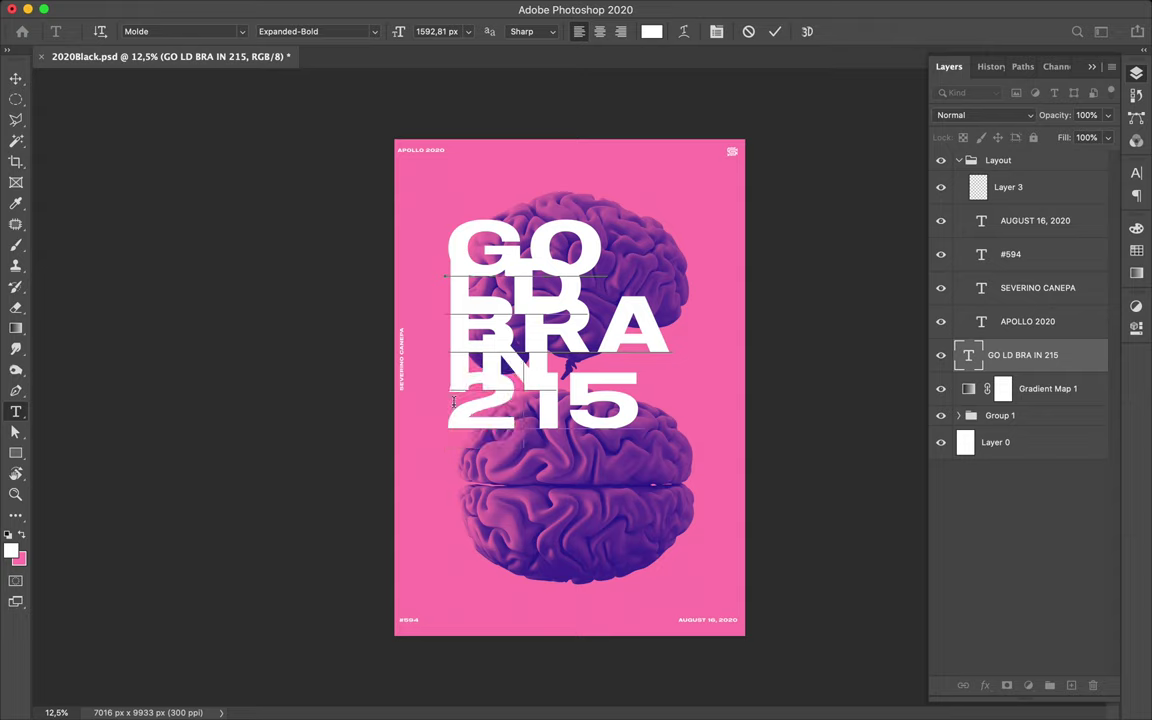
{"action": "type", "text": "#"}
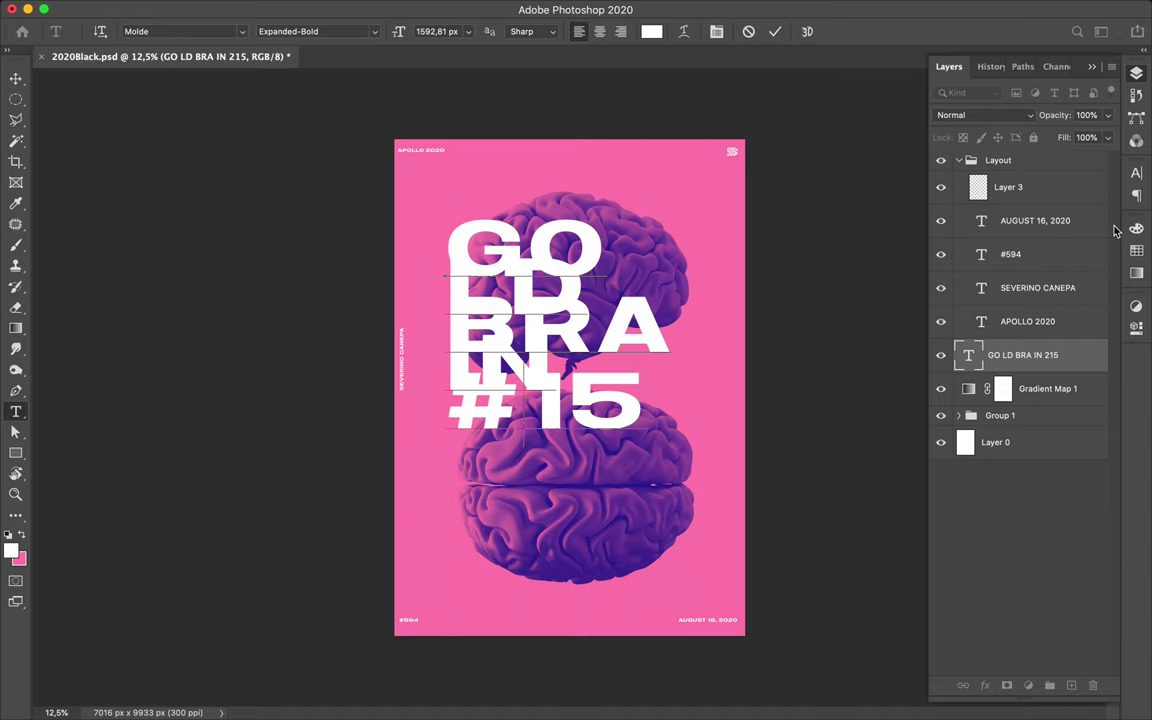
{"action": "left_click", "coordinate": [1136, 175]}
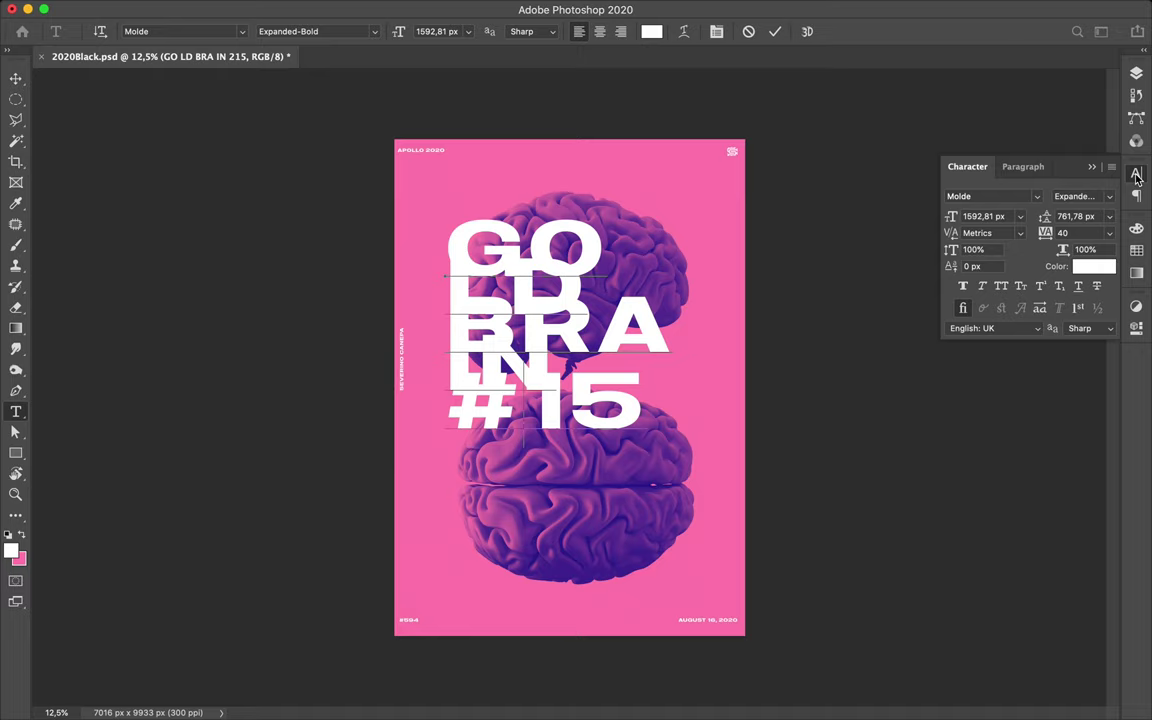
{"action": "left_click", "coordinate": [1113, 221]}
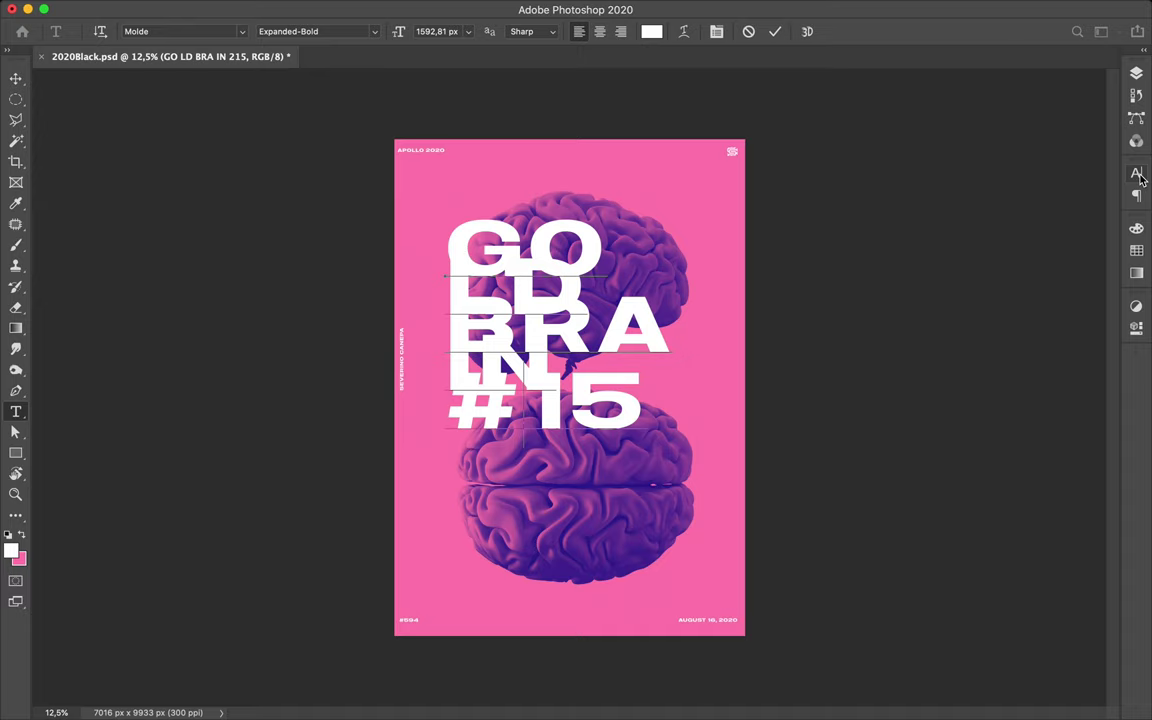
{"action": "left_click", "coordinate": [1137, 175]}
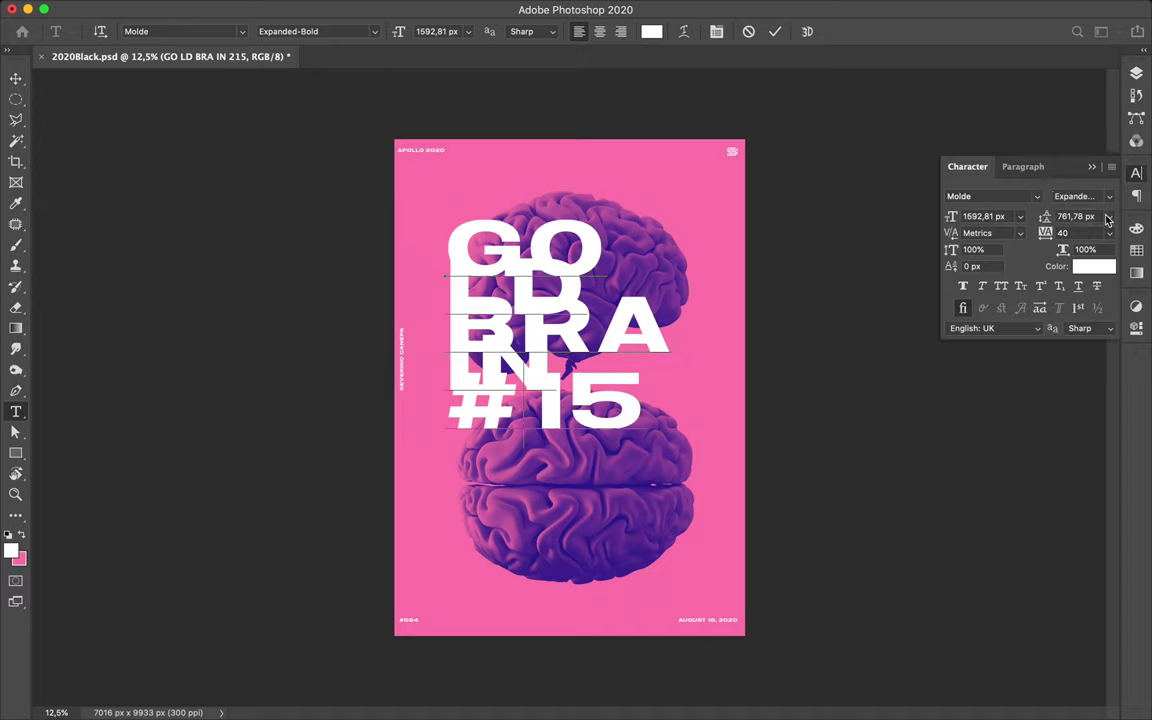
{"action": "left_click", "coordinate": [1137, 175]}
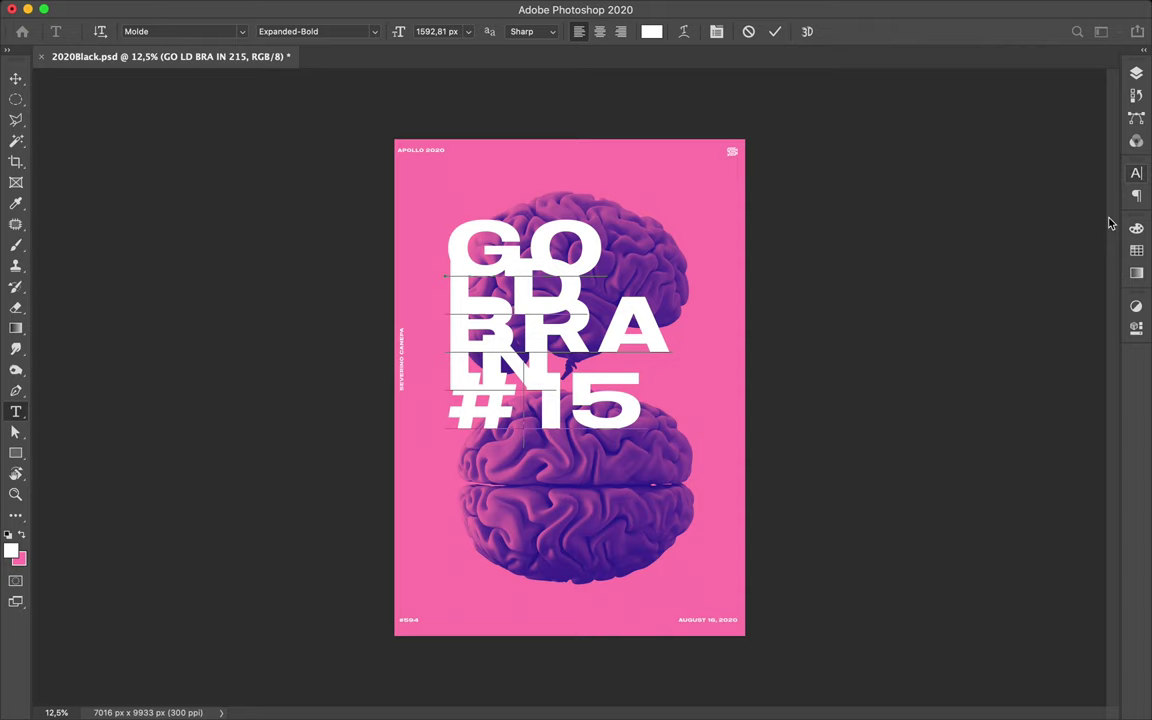
{"action": "left_click", "coordinate": [1137, 175]}
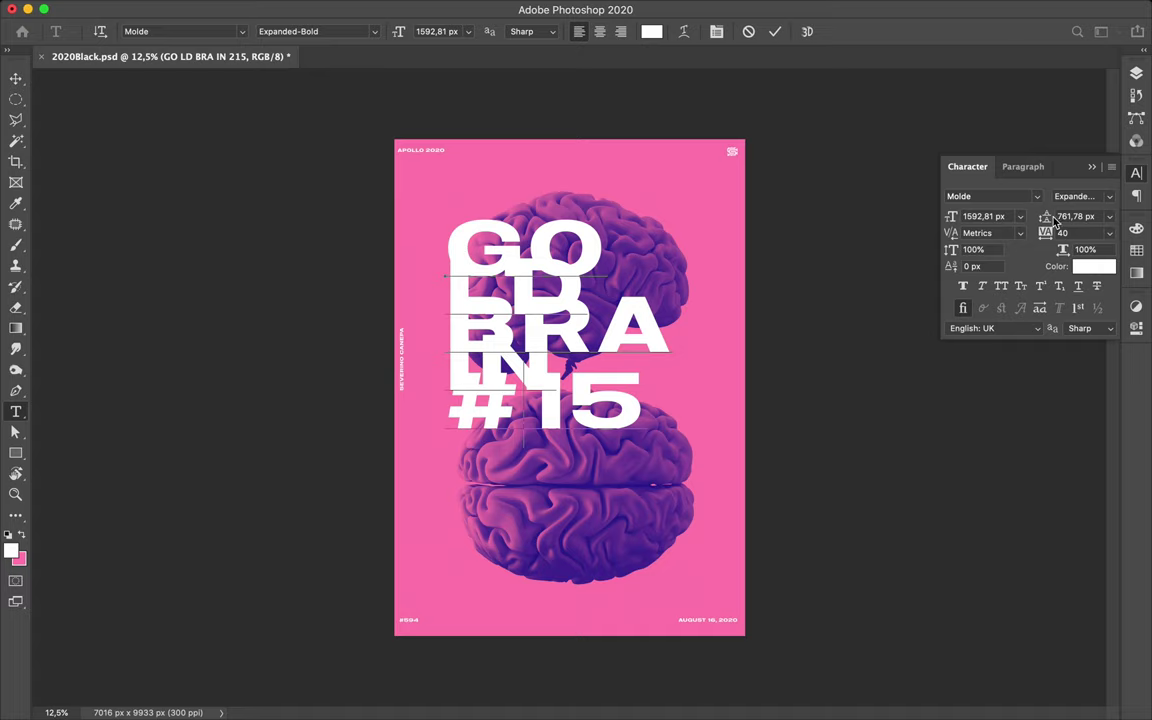
{"action": "key", "text": "super+t"}
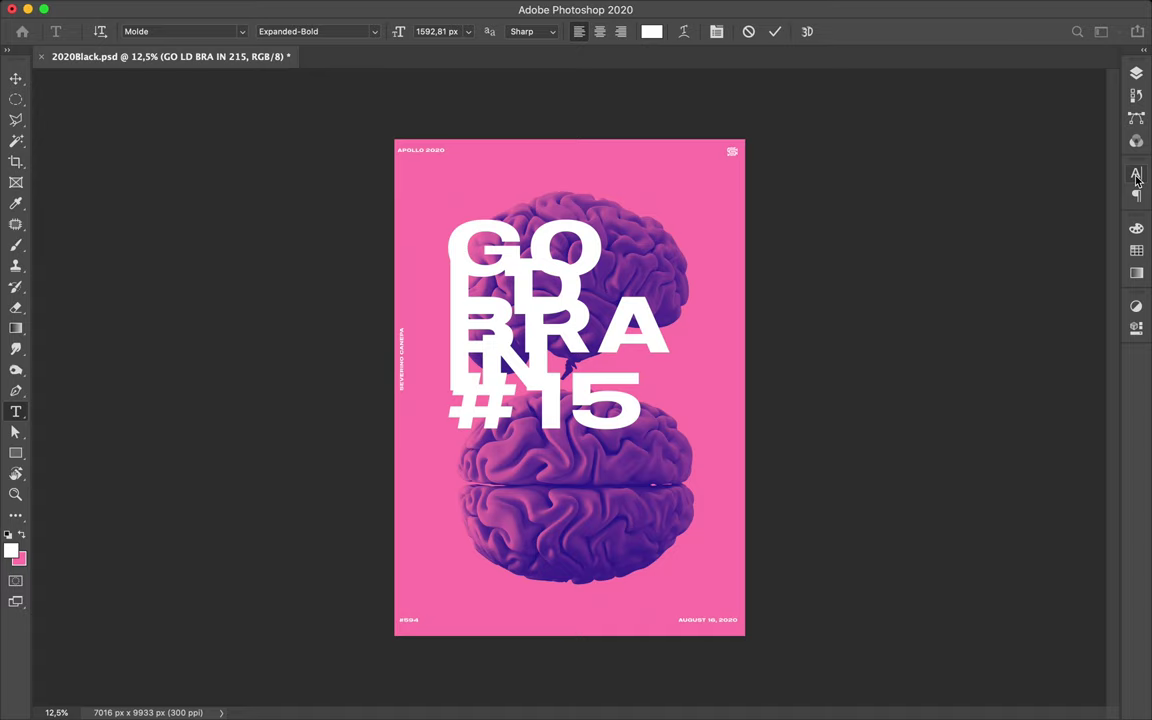
{"action": "left_click", "coordinate": [1136, 195]}
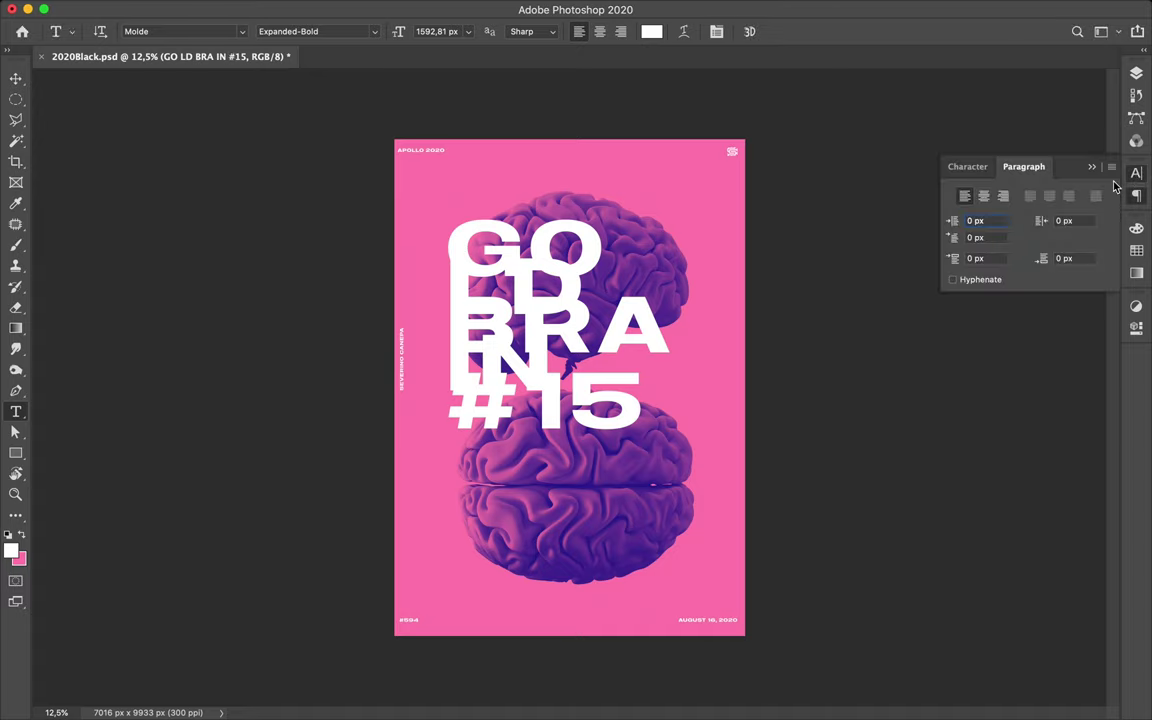
{"action": "left_click", "coordinate": [980, 167]}
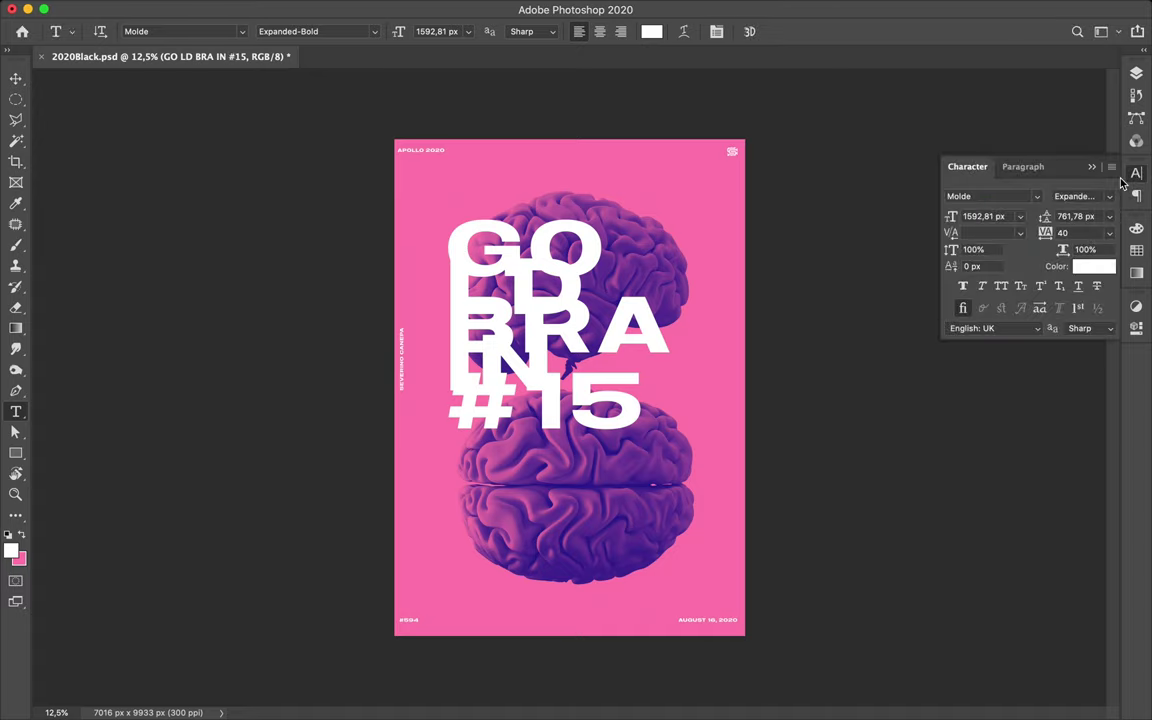
- Change the title's tracking from 40 to 0
{"action": "left_click", "coordinate": [1079, 231]}
{"action": "key", "text": "Left"}
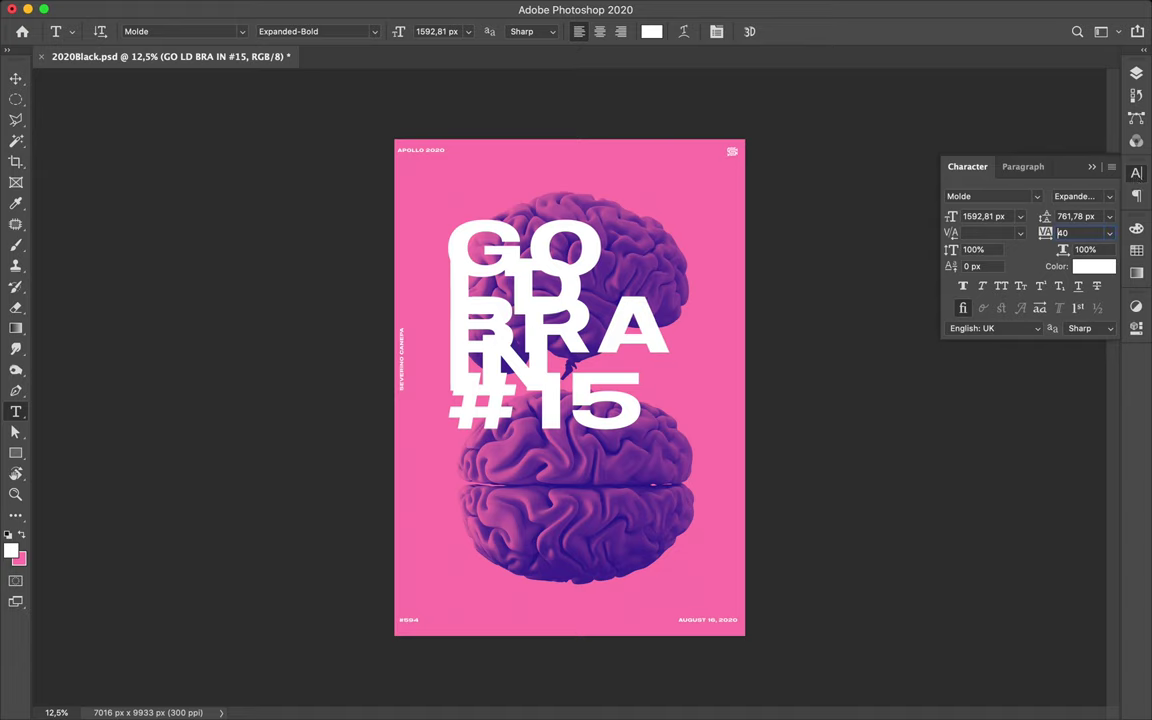
{"action": "double_click", "coordinate": [1067, 228]}
{"action": "type", "text": "40"}
{"action": "key", "text": "BackSpace"}
{"action": "key", "text": "BackSpace"}
{"action": "type", "text": "0"}
- Set the title's leading to 1000 px, then raise it to 1400 px
{"action": "left_click", "coordinate": [1080, 216]}
{"action": "double_click", "coordinate": [1088, 217]}
{"action": "type", "text": "1000"}
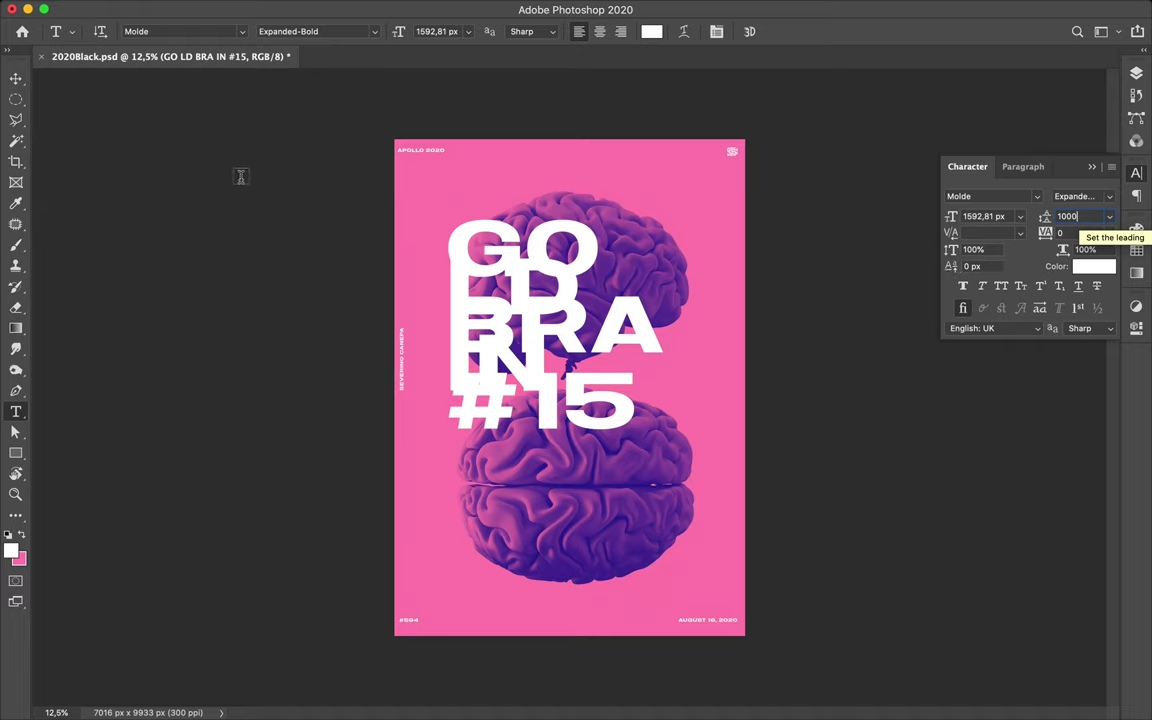
{"action": "key", "text": "Return"}
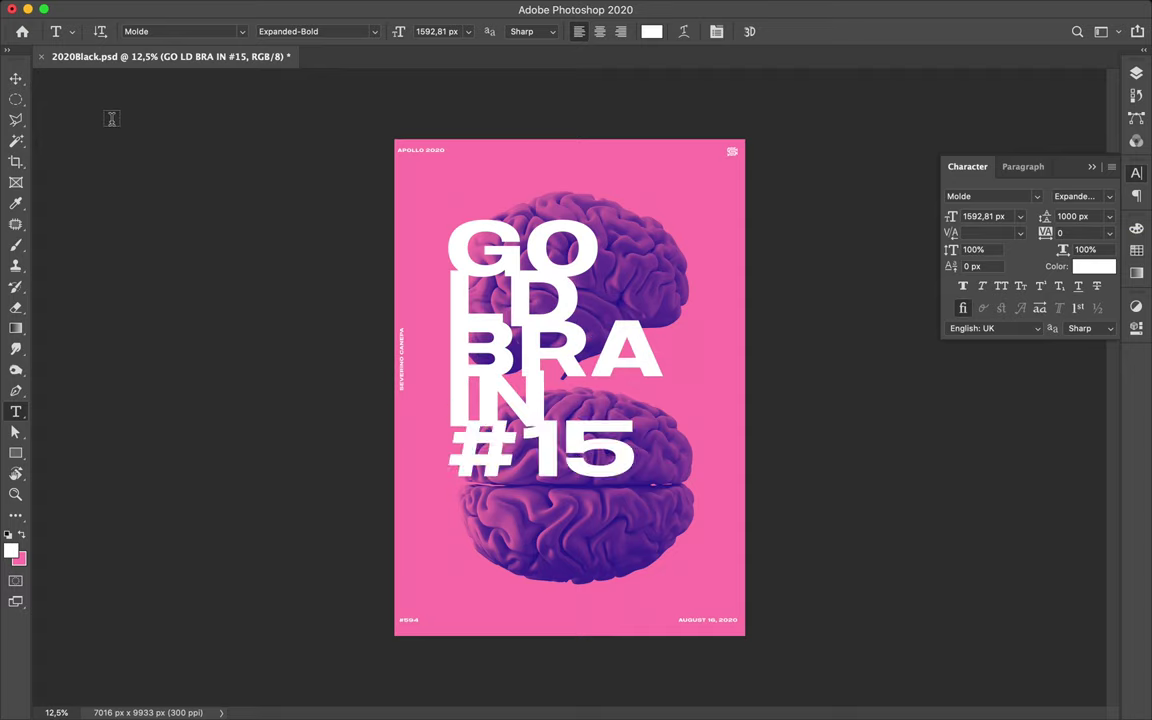
{"action": "left_click", "coordinate": [1066, 217]}
{"action": "double_click", "coordinate": [1066, 217]}
{"action": "type", "text": "1400"}
{"action": "left_click", "coordinate": [1080, 218]}
{"action": "left_click", "coordinate": [1082, 232]}
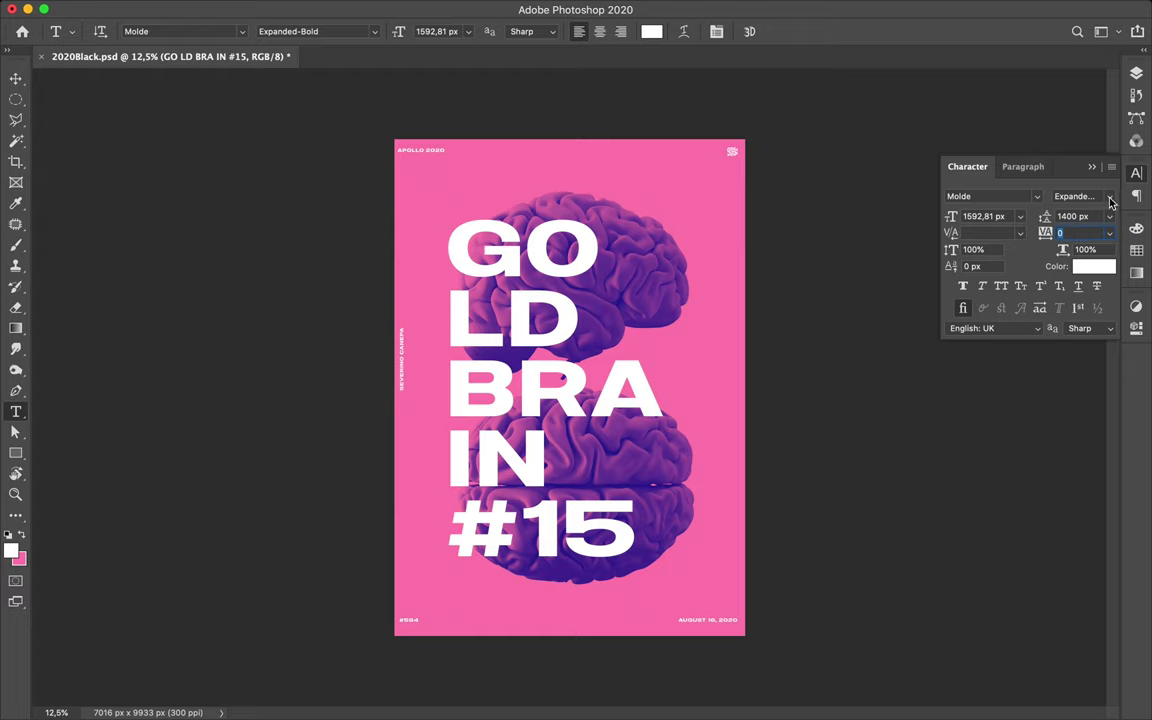
{"action": "left_click", "coordinate": [1109, 198]}
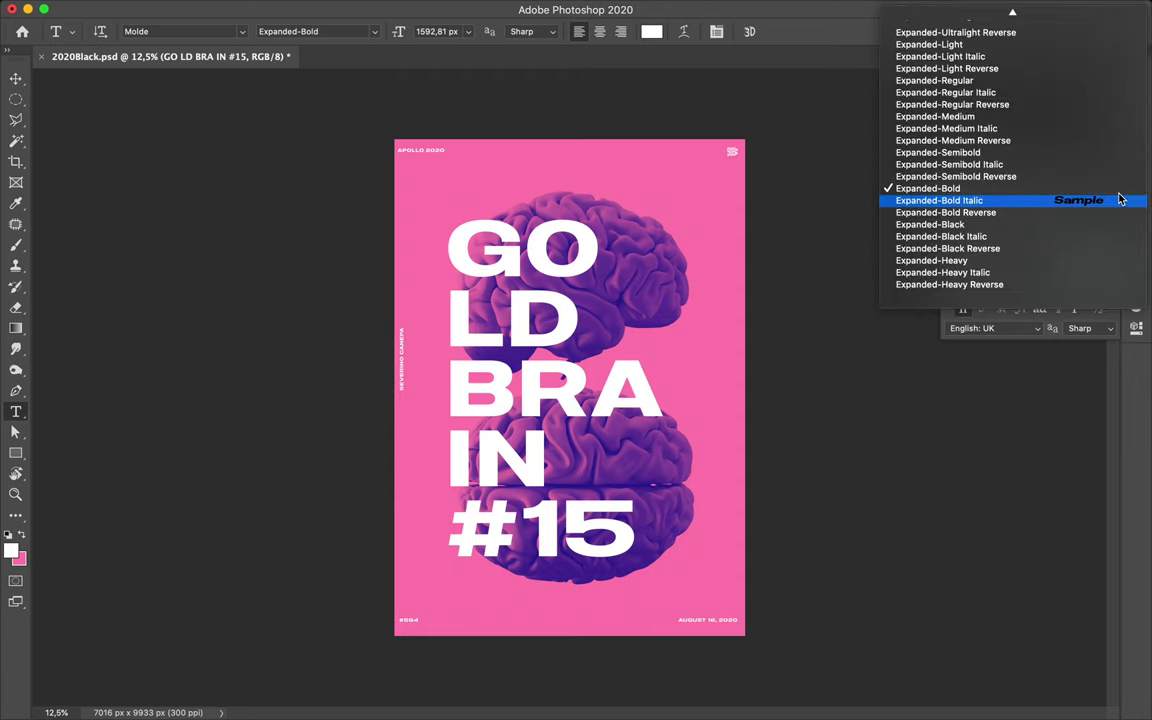
{"action": "scroll", "coordinate": [1112, 200], "scroll_direction": "up", "scroll_amount": 4}
{"action": "scroll", "coordinate": [1120, 198], "scroll_direction": "up", "scroll_amount": 3}
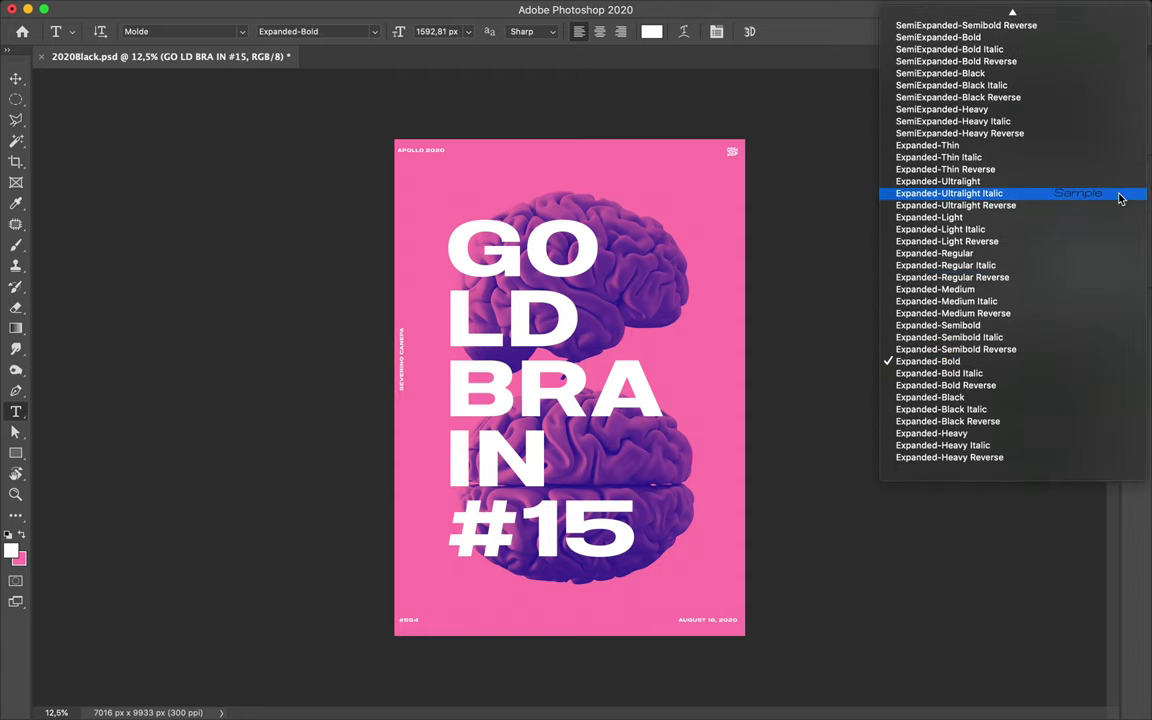
{"action": "scroll", "coordinate": [1120, 198], "scroll_direction": "up", "scroll_amount": 1}
{"action": "scroll", "coordinate": [1120, 198], "scroll_direction": "up", "scroll_amount": 1}
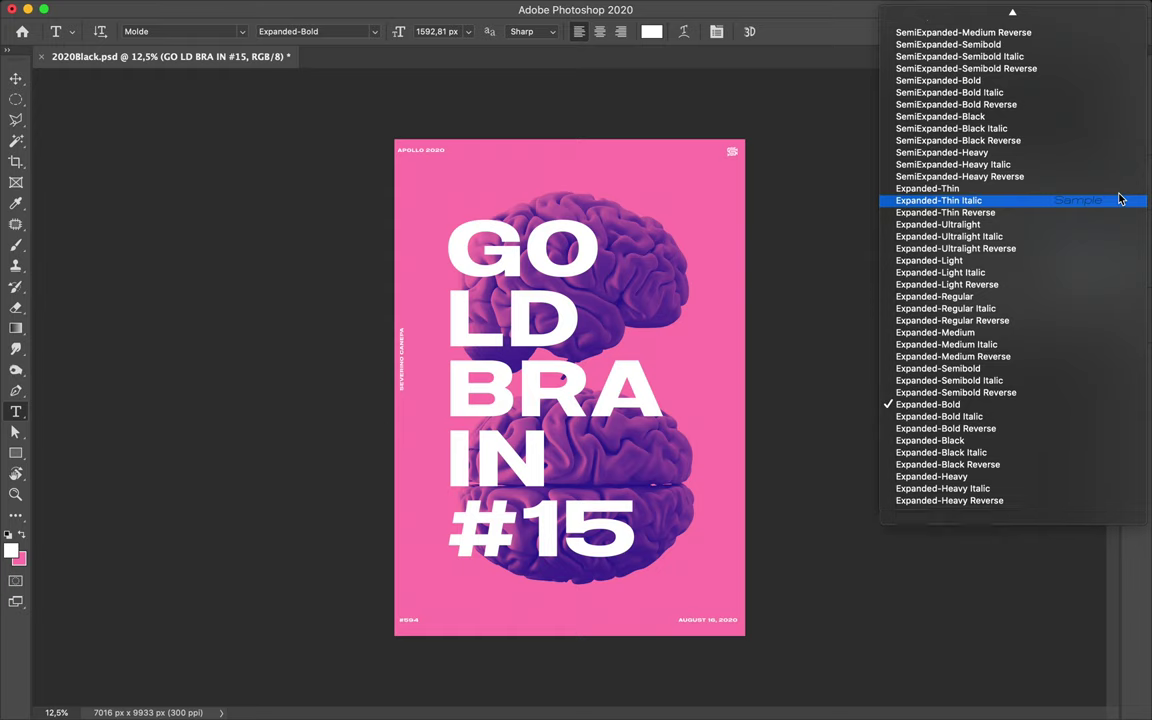
{"action": "scroll", "coordinate": [1120, 198], "scroll_direction": "up", "scroll_amount": 1}
{"action": "scroll", "coordinate": [1120, 198], "scroll_direction": "up", "scroll_amount": 2}
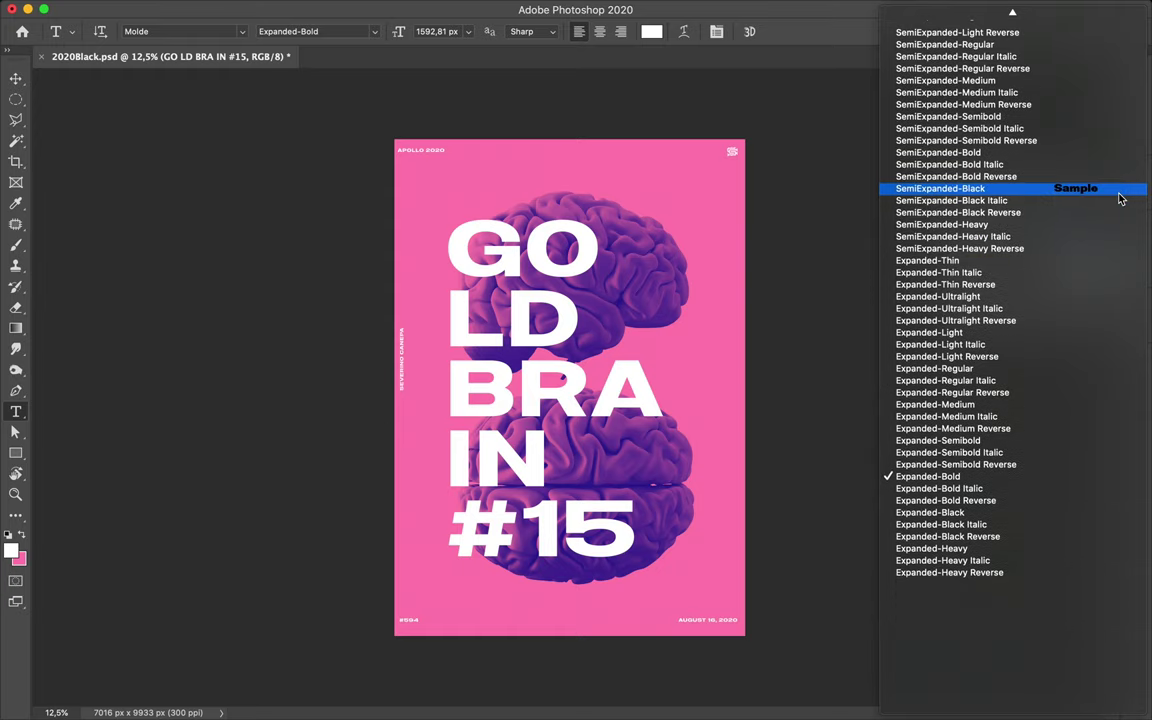
{"action": "scroll", "coordinate": [1120, 198], "scroll_direction": "up", "scroll_amount": 5}
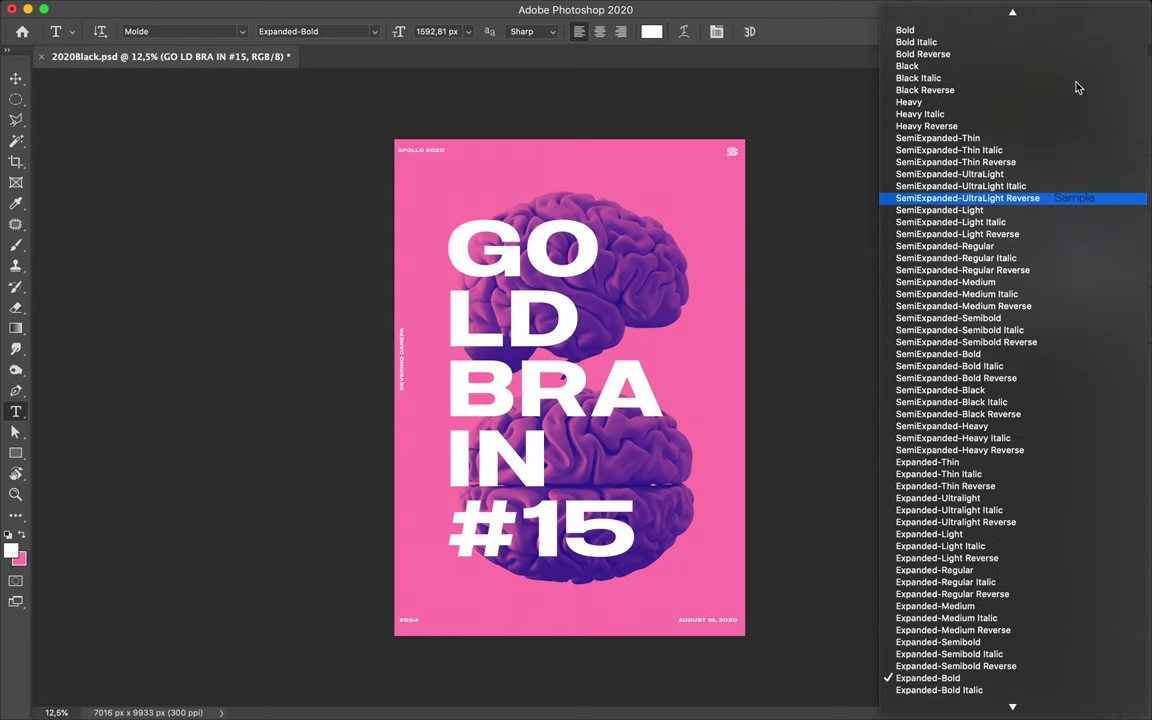
{"action": "scroll", "coordinate": [1052, 44], "scroll_direction": "up", "scroll_amount": 3}
{"action": "scroll", "coordinate": [1003, 147], "scroll_direction": "up", "scroll_amount": 5}
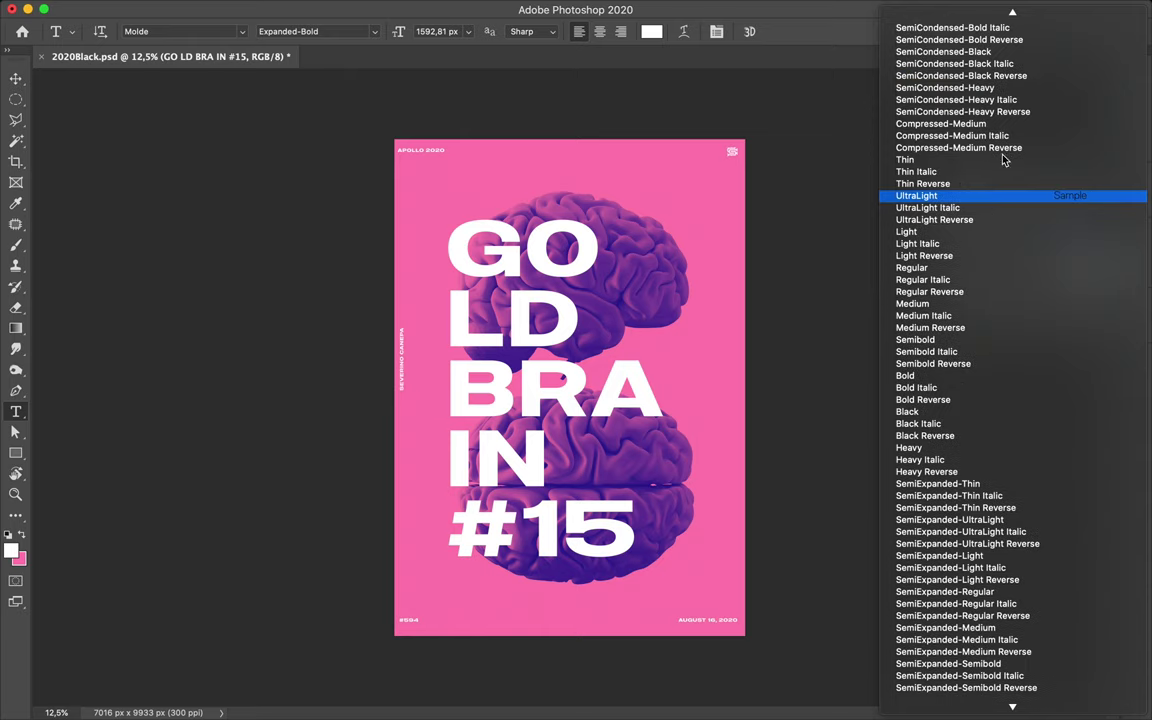
{"action": "scroll", "coordinate": [980, 397], "scroll_direction": "up", "scroll_amount": 6}
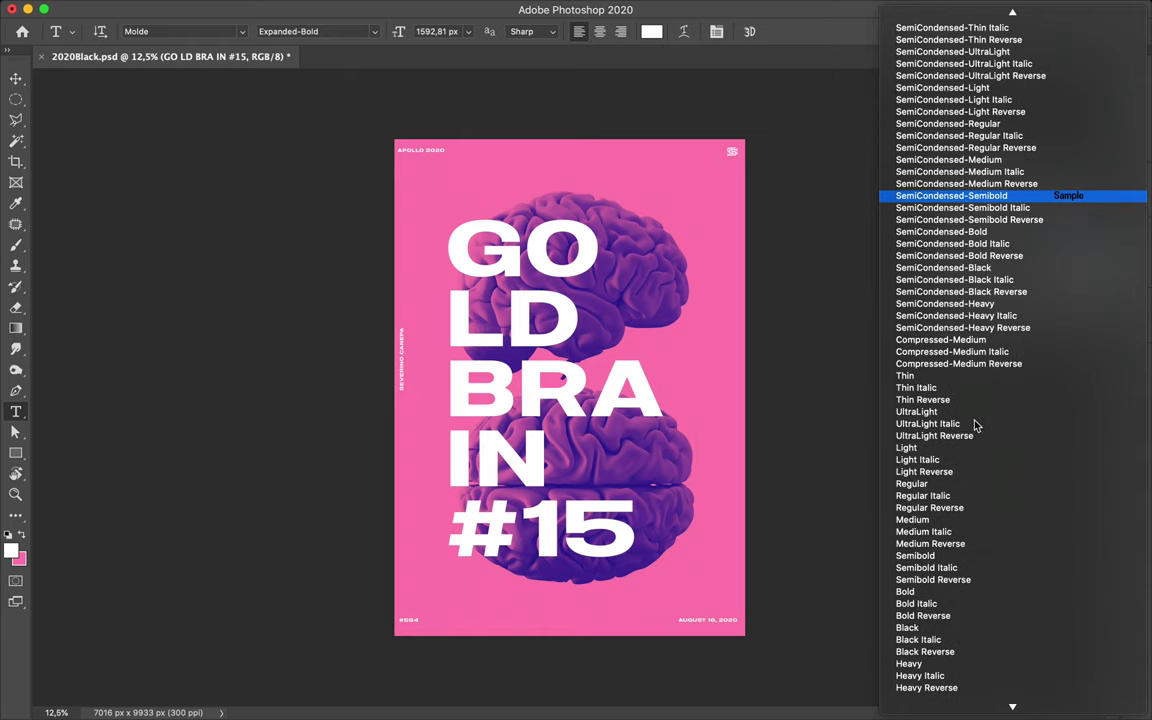
{"action": "scroll", "coordinate": [973, 427], "scroll_direction": "up", "scroll_amount": 6}
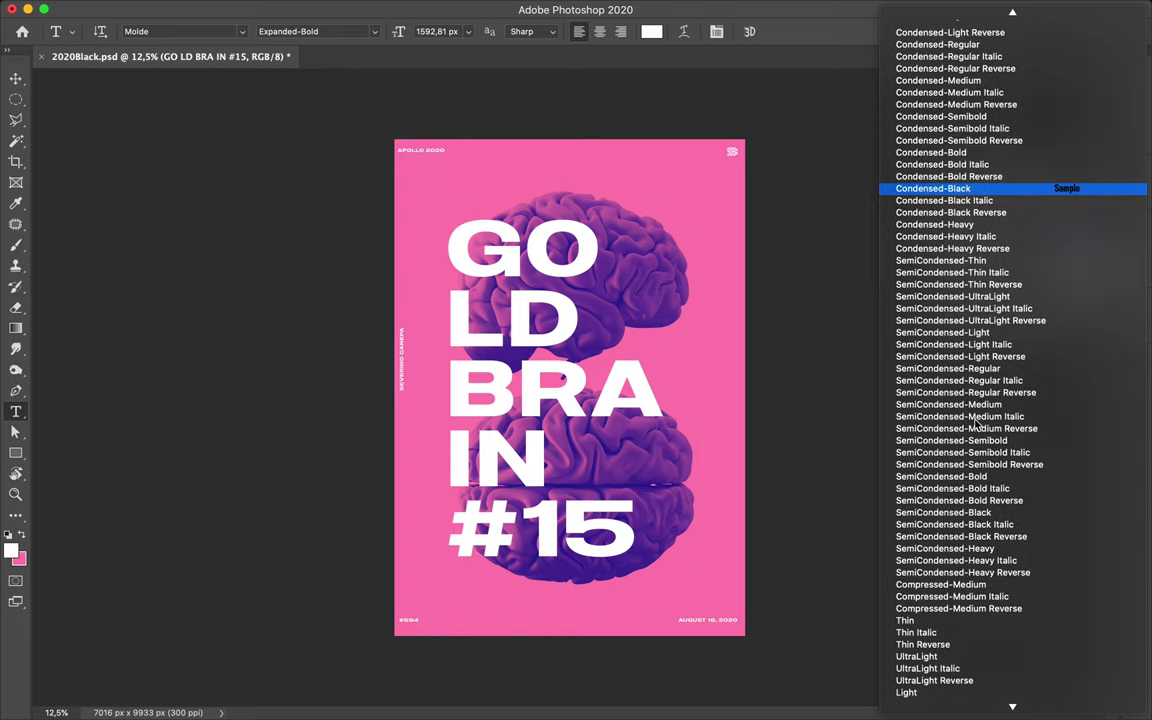
{"action": "scroll", "coordinate": [977, 424], "scroll_direction": "up", "scroll_amount": 5}
{"action": "scroll", "coordinate": [977, 424], "scroll_direction": "down", "scroll_amount": 2}
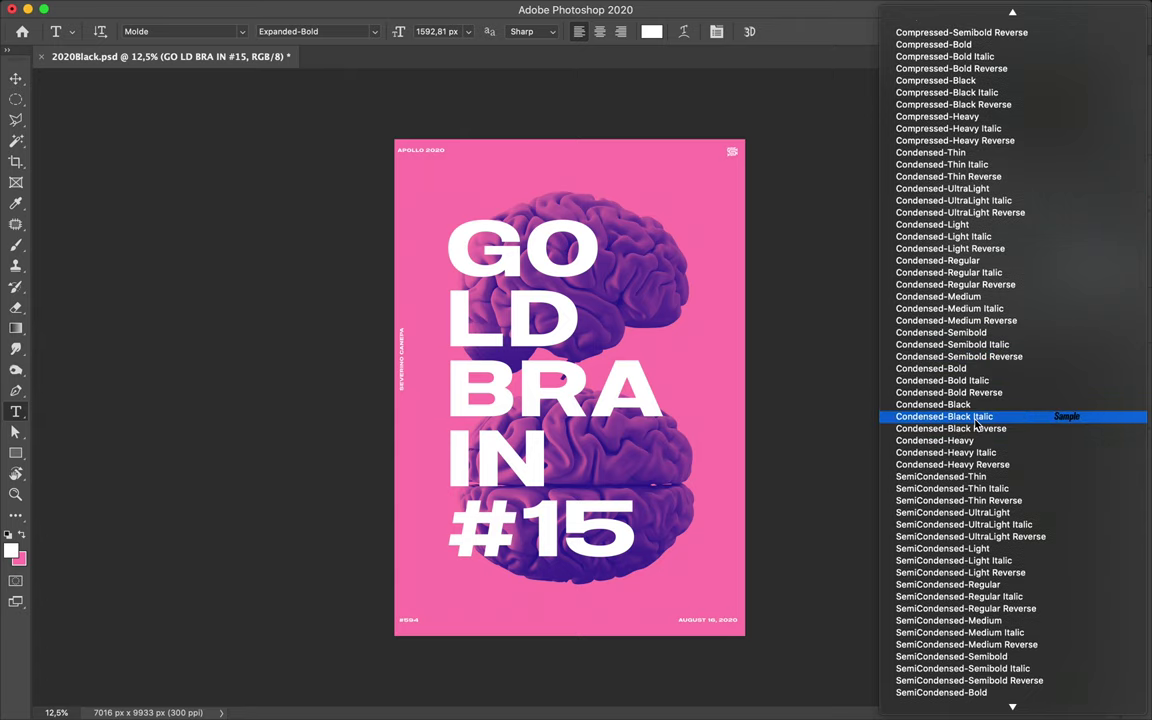
{"action": "scroll", "coordinate": [975, 425], "scroll_direction": "down", "scroll_amount": 5}
{"action": "scroll", "coordinate": [977, 424], "scroll_direction": "down", "scroll_amount": 1}
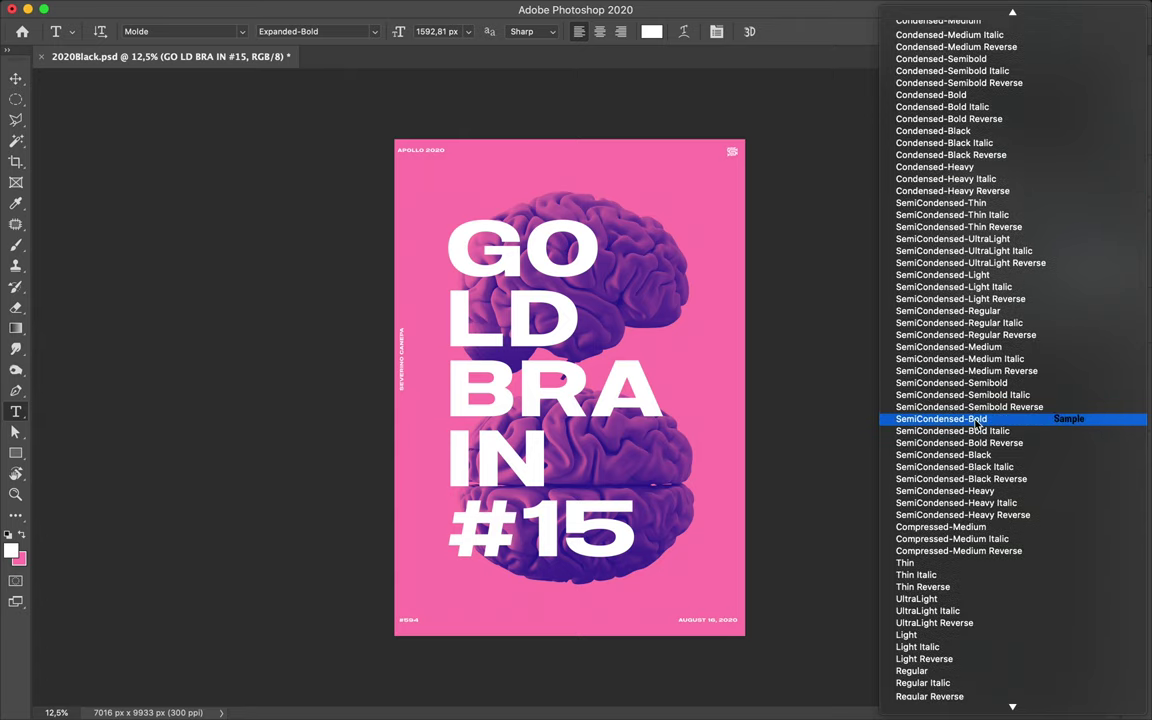
{"action": "scroll", "coordinate": [977, 424], "scroll_direction": "down", "scroll_amount": 3}
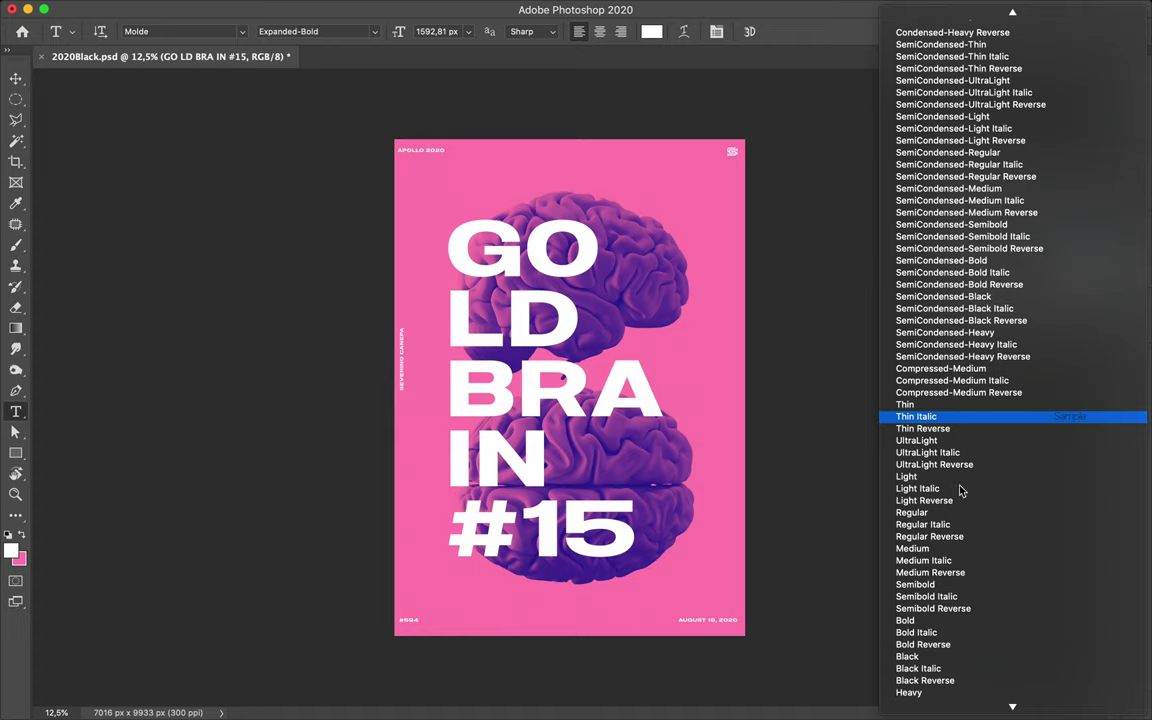
{"action": "scroll", "coordinate": [950, 505], "scroll_direction": "down", "scroll_amount": 1}
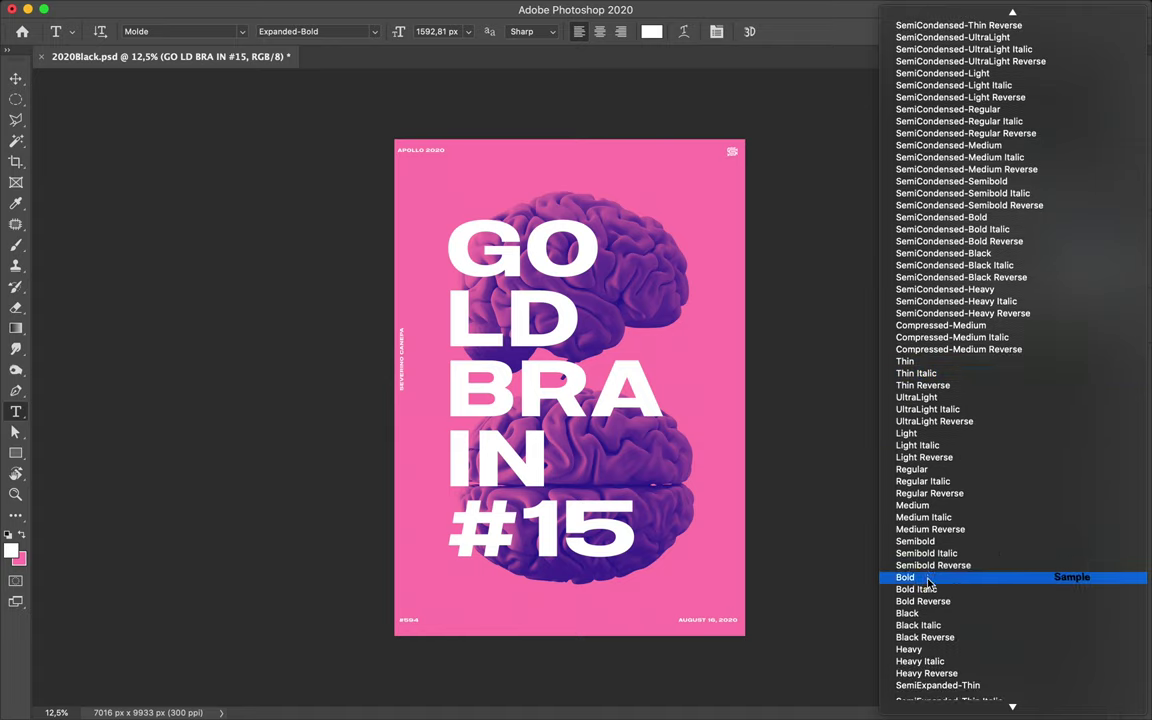
{"action": "key", "text": "Escape"}
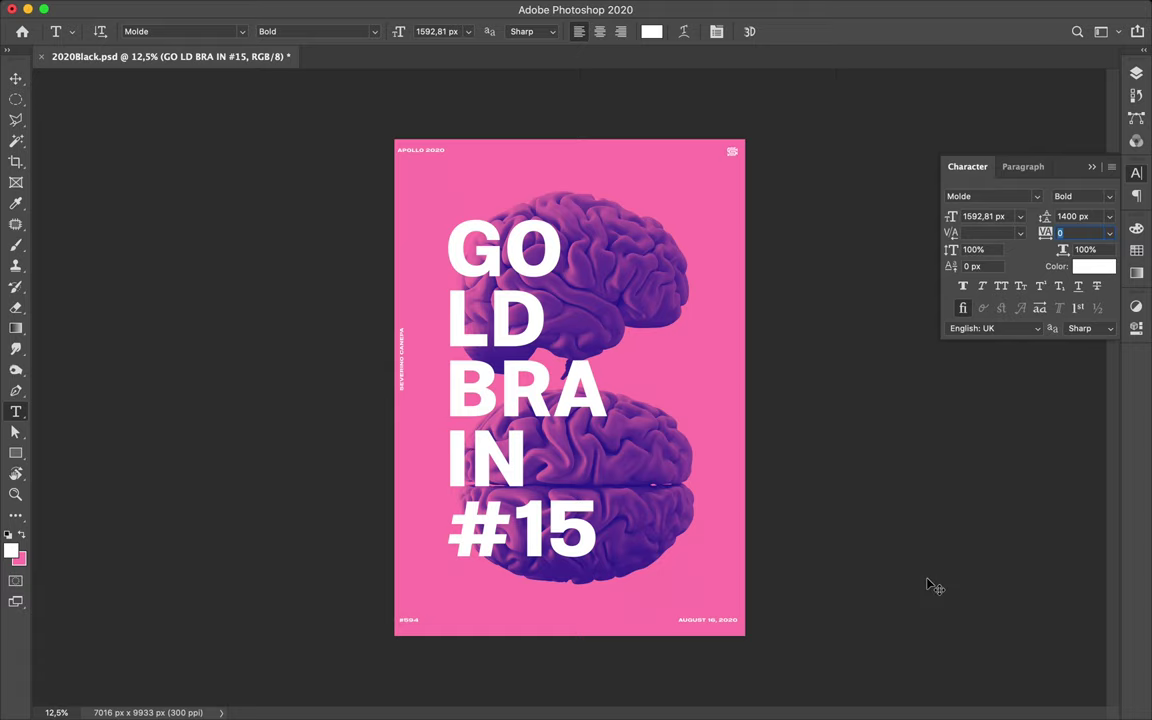
{"action": "key", "text": "super+z"}
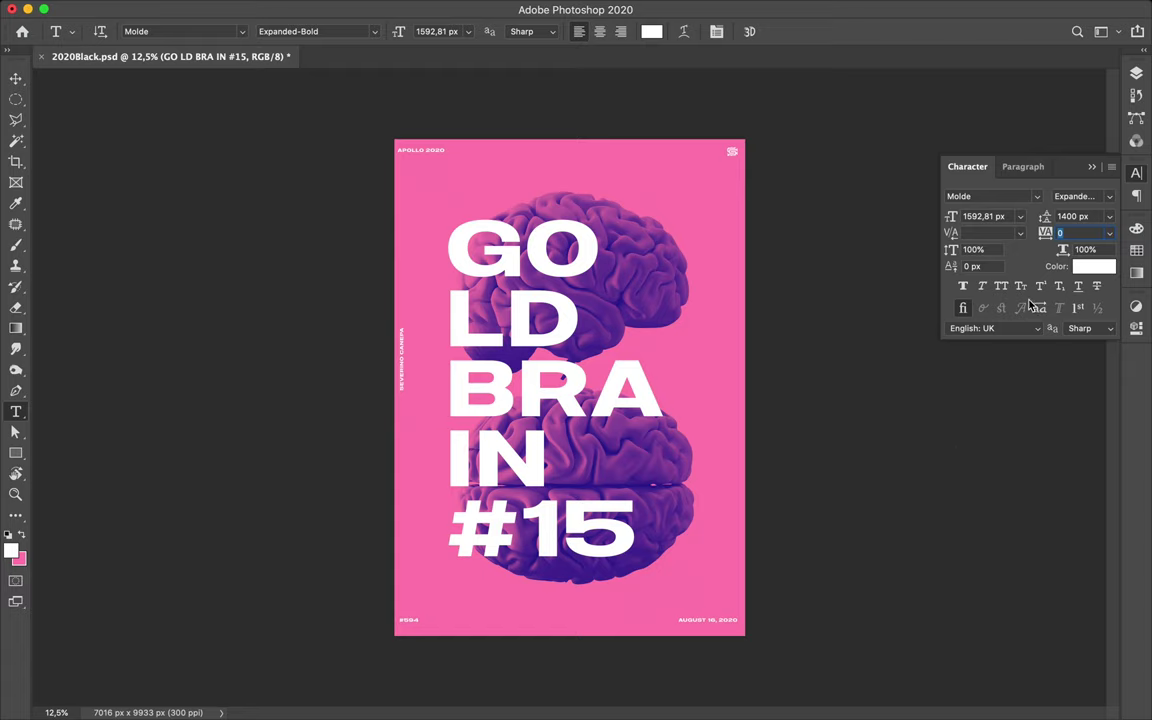
{"action": "left_click", "coordinate": [1022, 170]}
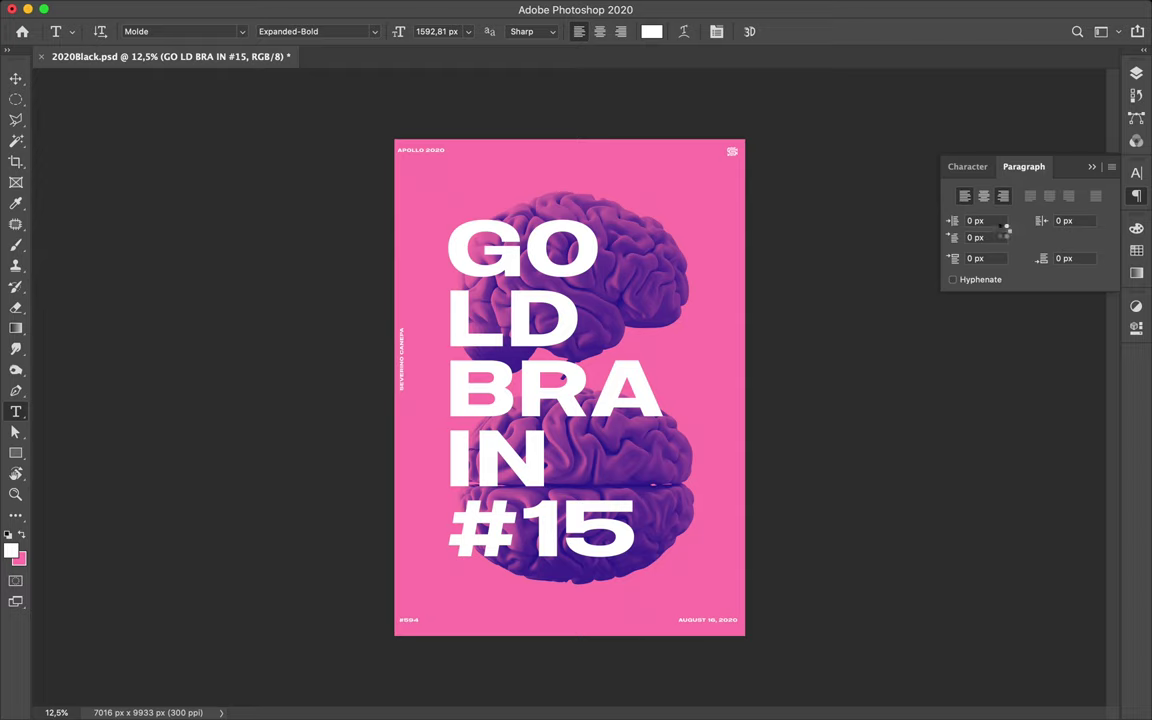
- Move the title layer about 469 px left with the Move tool
{"action": "key", "text": "super+shift+r"}
{"action": "left_click", "coordinate": [15, 78]}
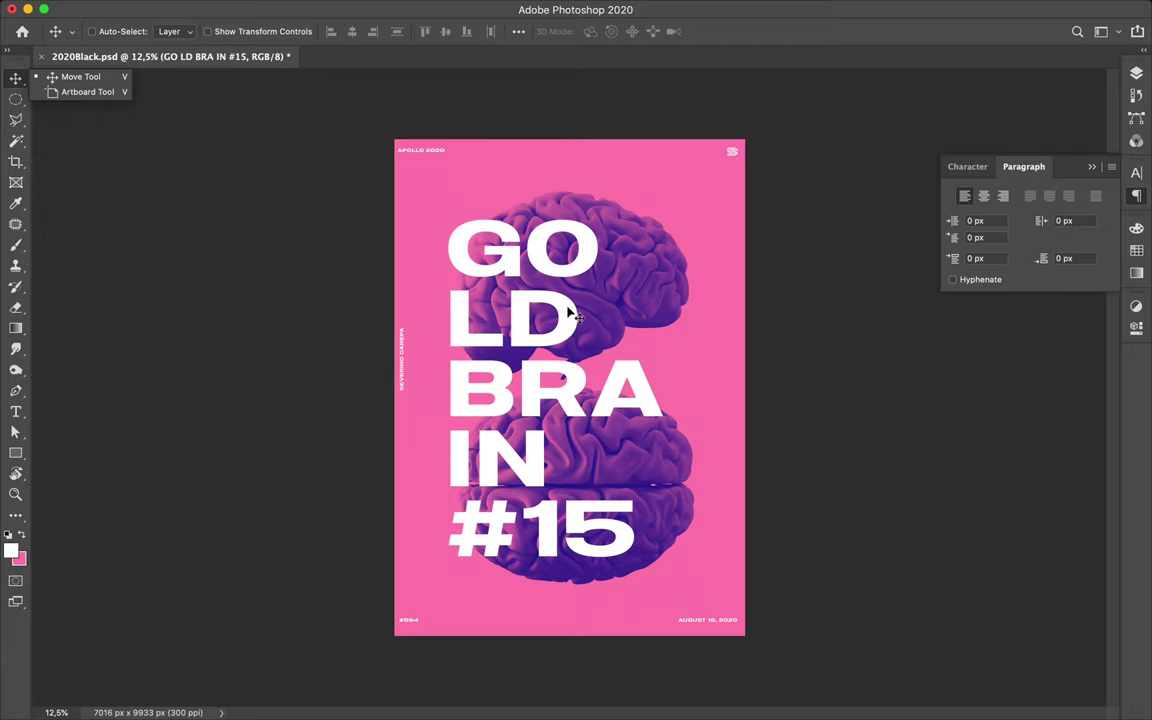
{"action": "left_click_drag", "start_coordinate": [568, 311], "coordinate": [544, 313]}
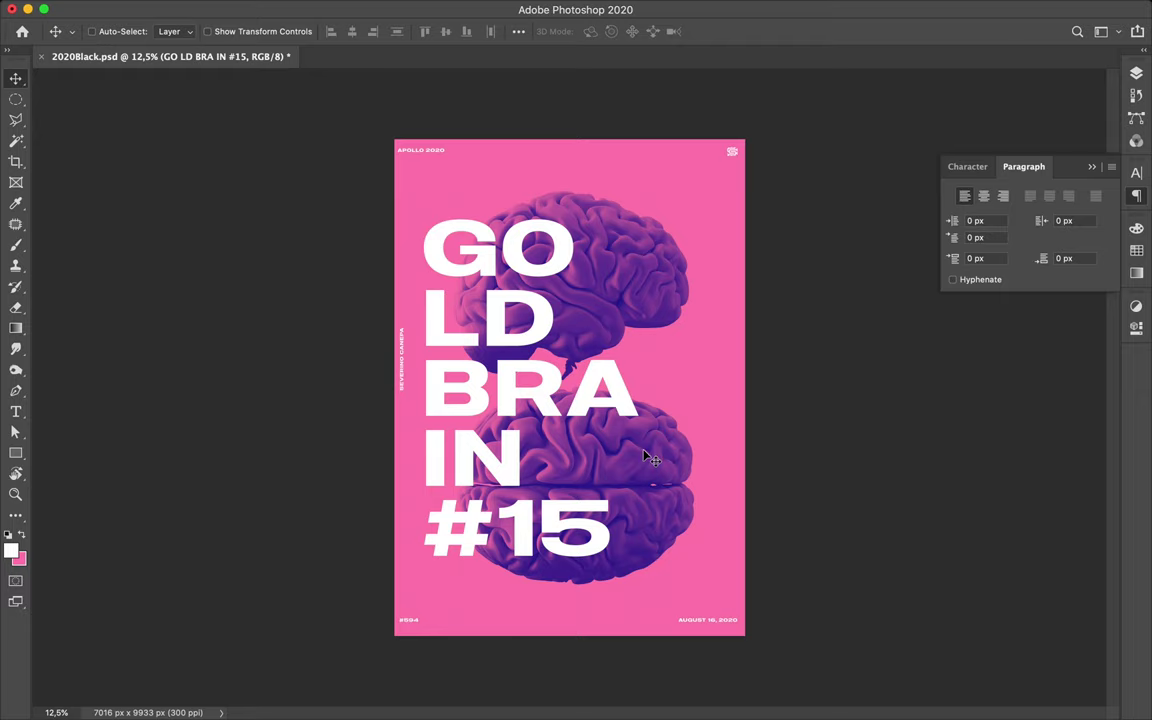
- Duplicate the upper brain, rotate the copy -90°, and set it peeking in at the right edge
{"action": "left_click", "coordinate": [632, 302], "text": "super"}
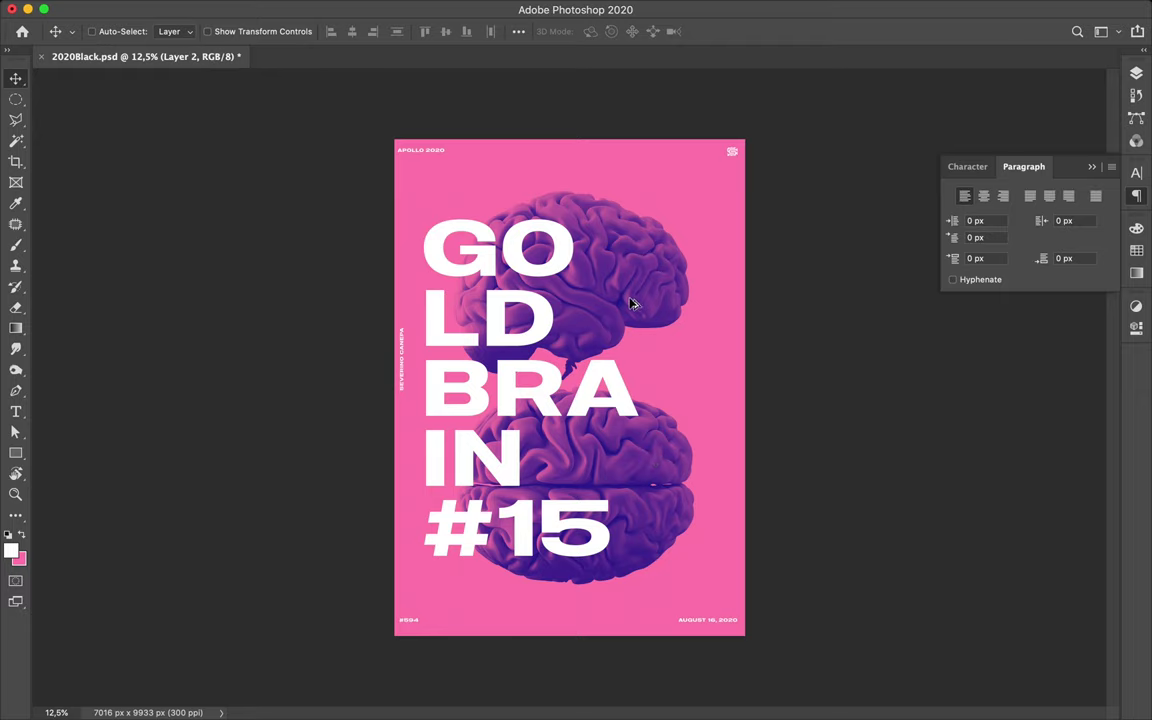
{"action": "key", "text": "super"}
{"action": "left_click_drag", "start_coordinate": [797, 424], "coordinate": [798, 420]}
{"action": "key", "text": "ctrl+t"}
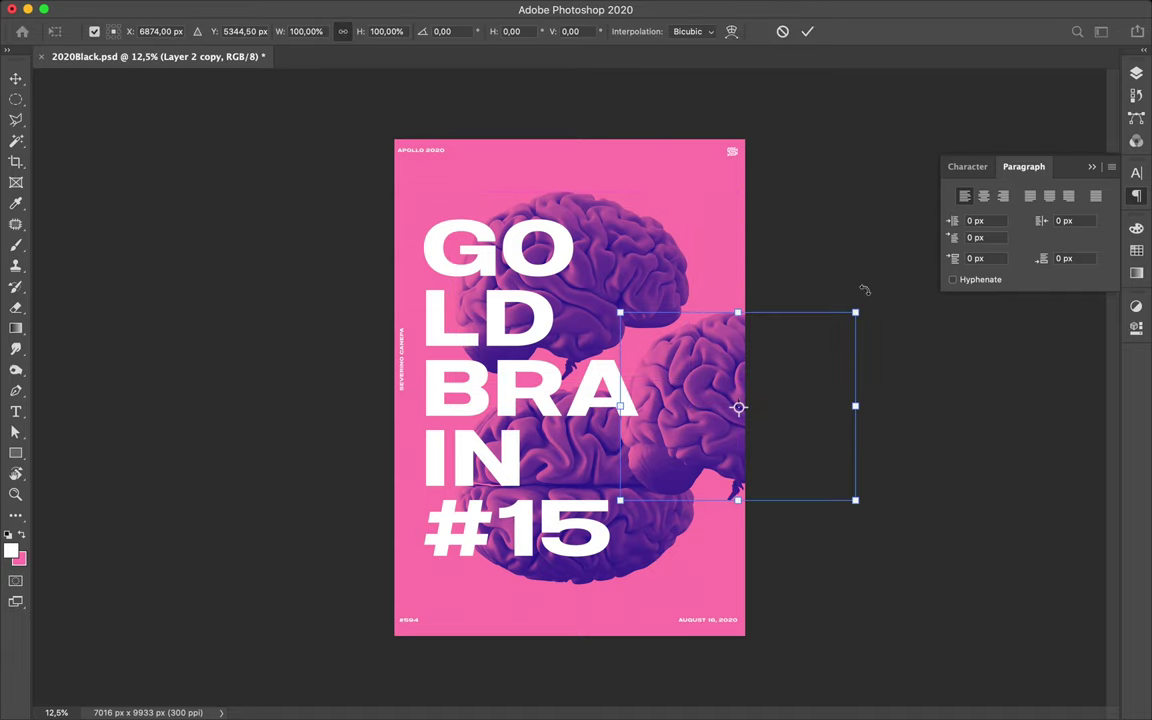
{"action": "left_click", "coordinate": [735, 201]}
{"action": "left_click_drag", "start_coordinate": [662, 204], "coordinate": [709, 433]}
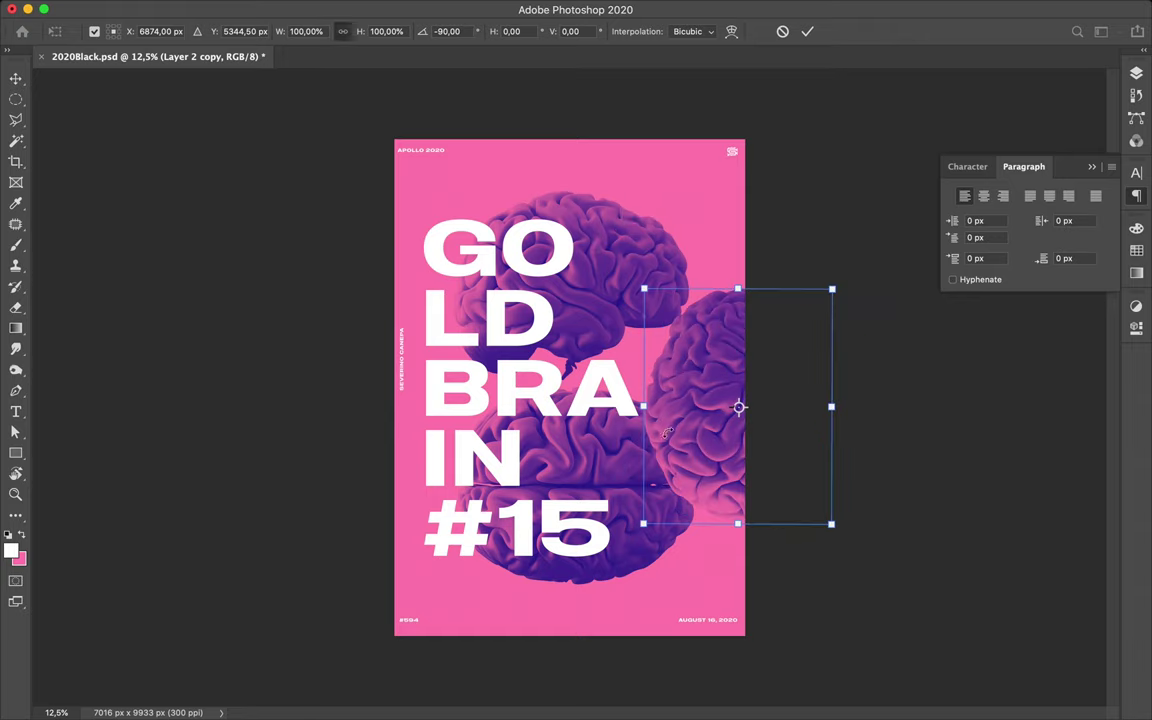
{"action": "left_click_drag", "start_coordinate": [732, 376], "coordinate": [742, 368]}
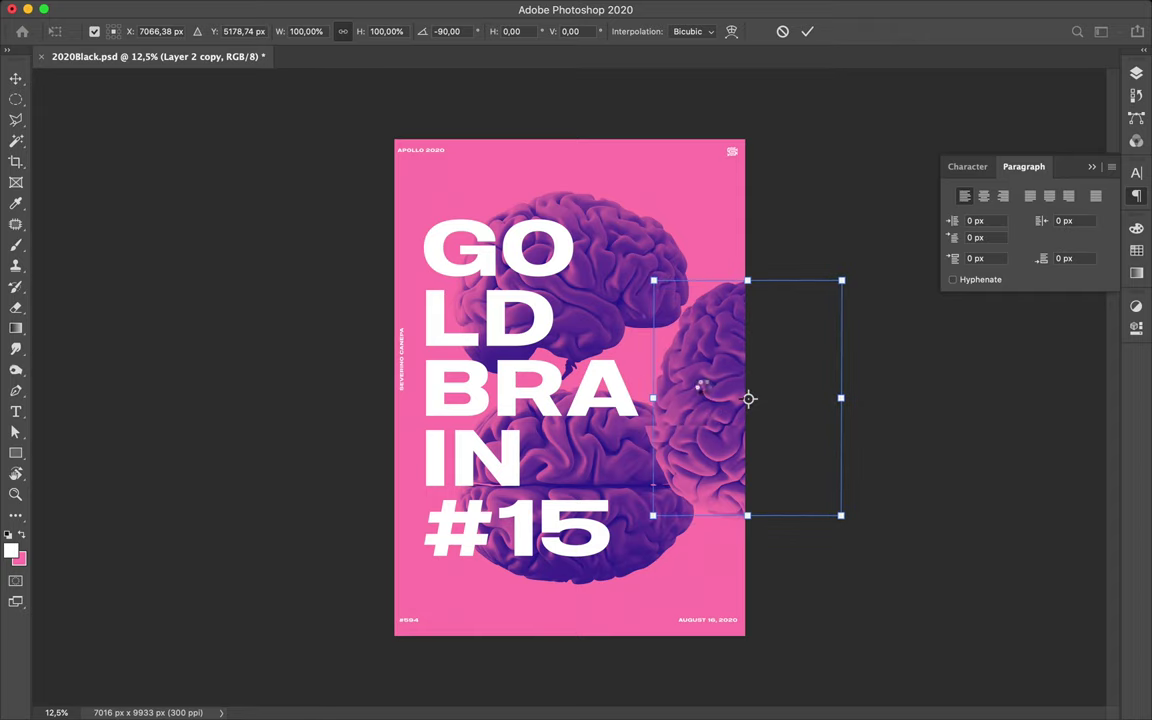
{"action": "key", "text": "Return"}
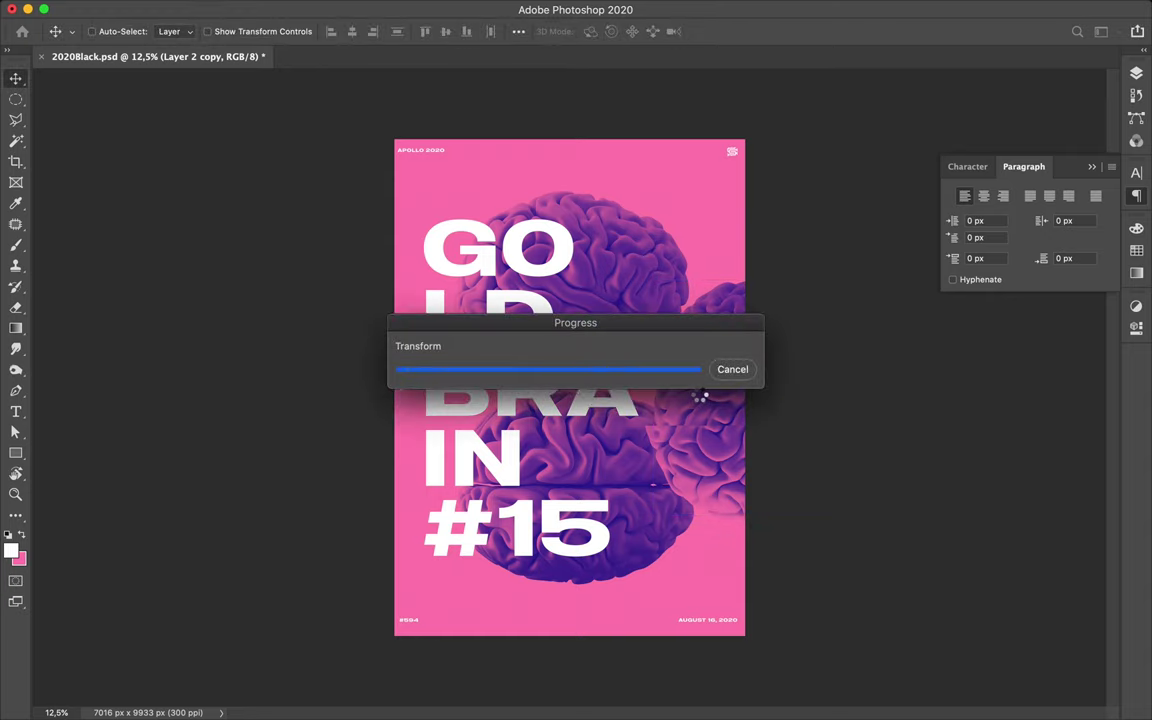
{"action": "left_click_drag", "start_coordinate": [705, 400], "coordinate": [764, 377]}
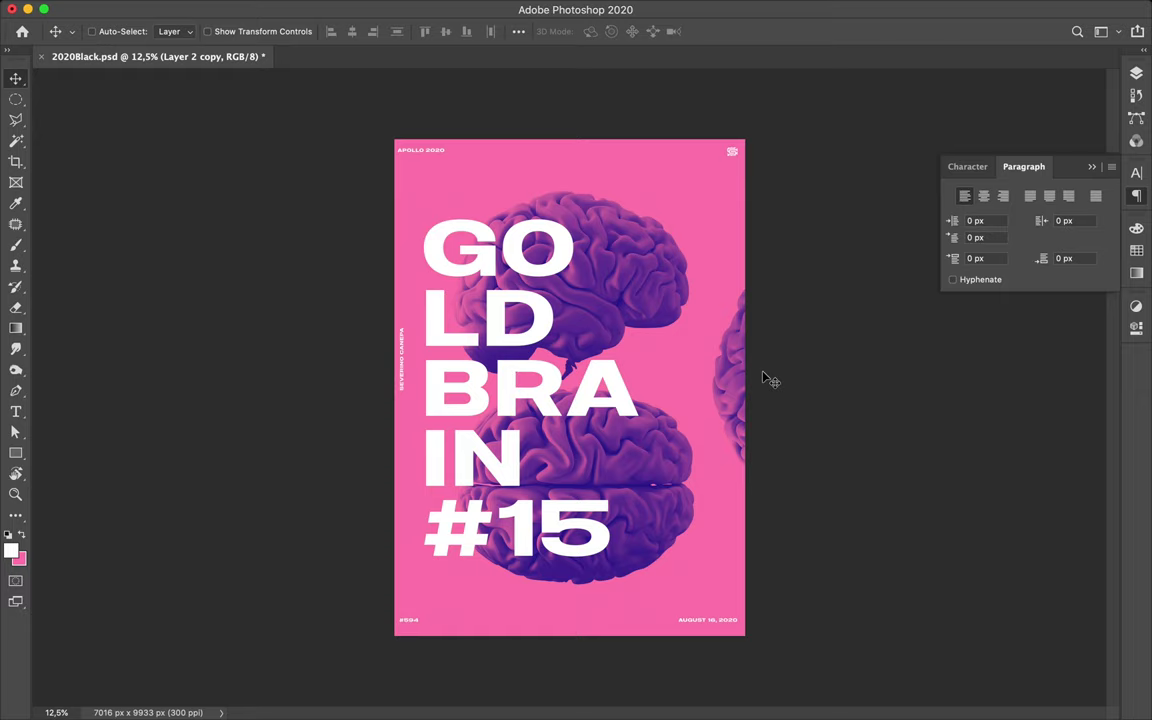
{"action": "key", "text": "super"}
{"action": "key", "text": "super+z"}
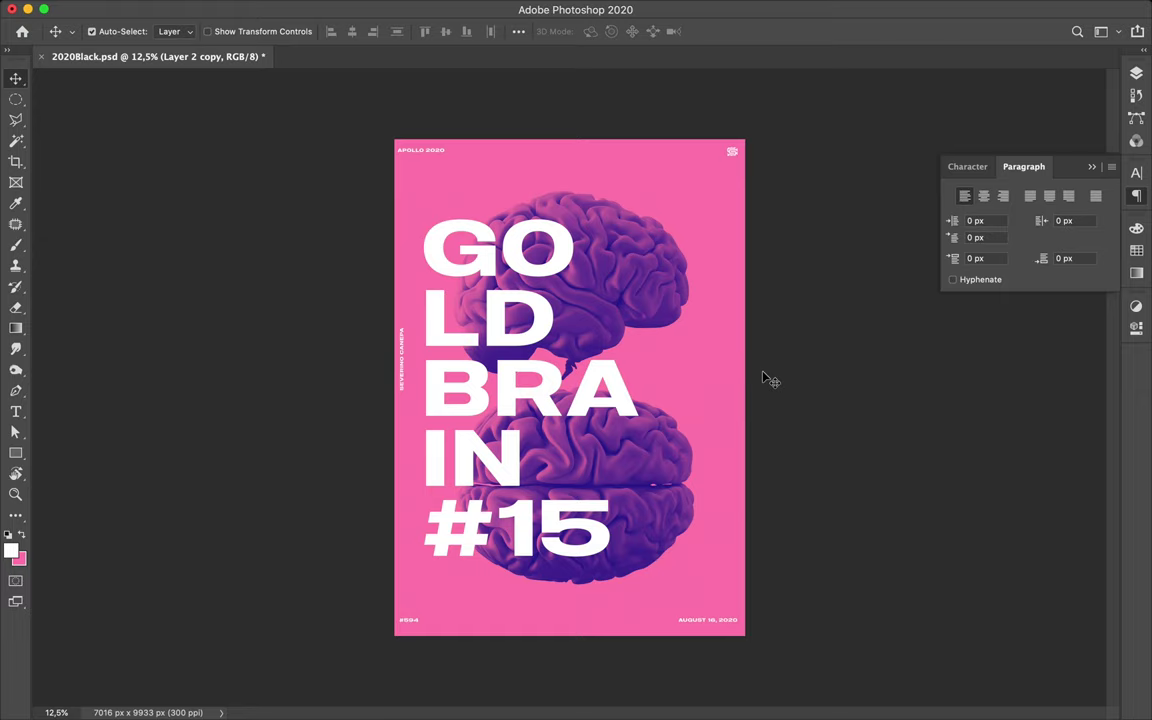
{"action": "key", "text": "super+shift+z"}
{"action": "key", "text": "ctrl+z"}
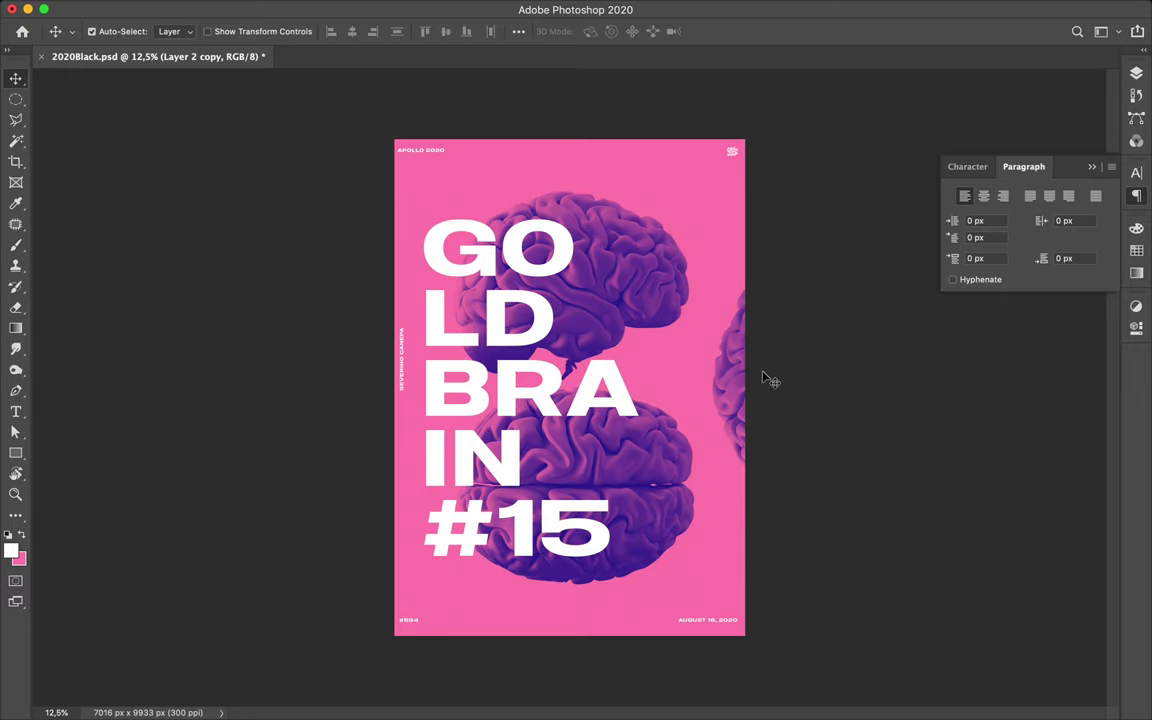
{"action": "key", "text": "ctrl+shift+z"}
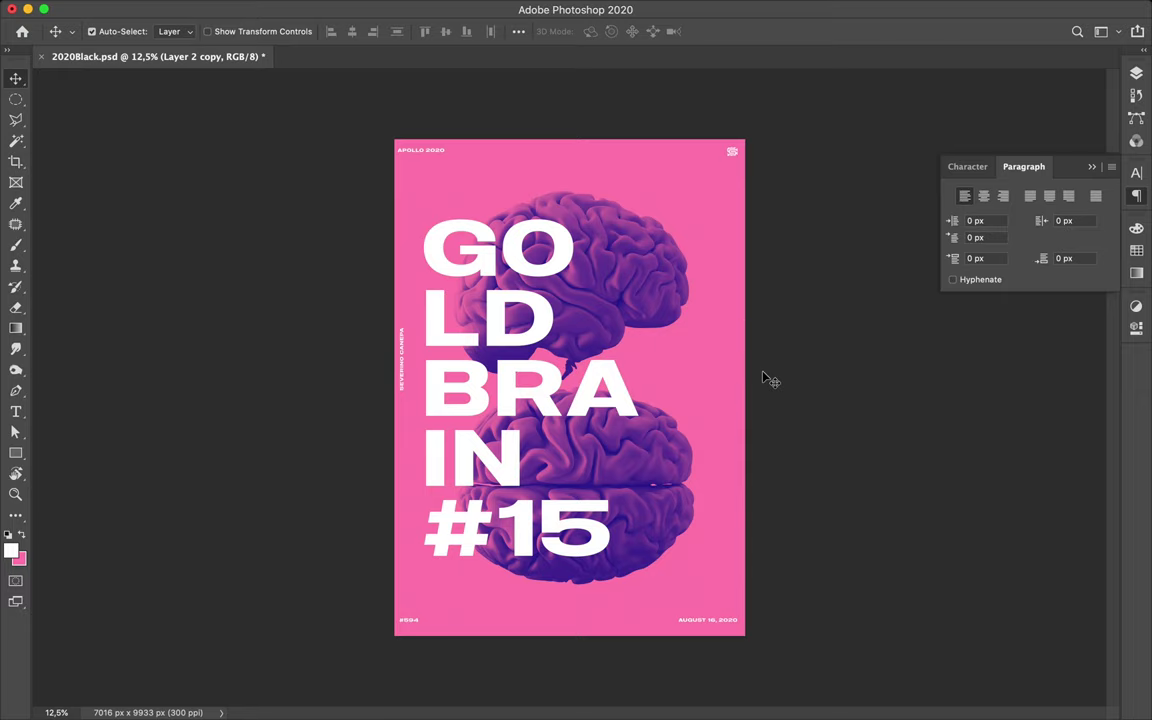
{"action": "key", "text": "ctrl+z"}
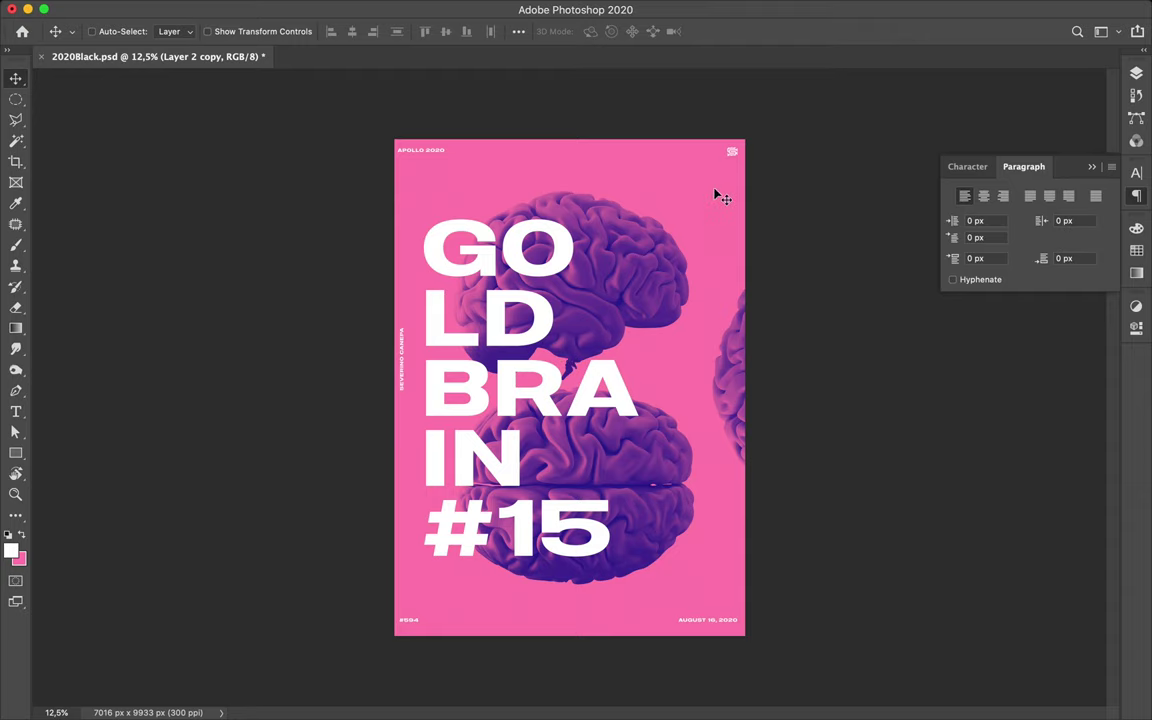
{"action": "left_click", "coordinate": [476, 405]}
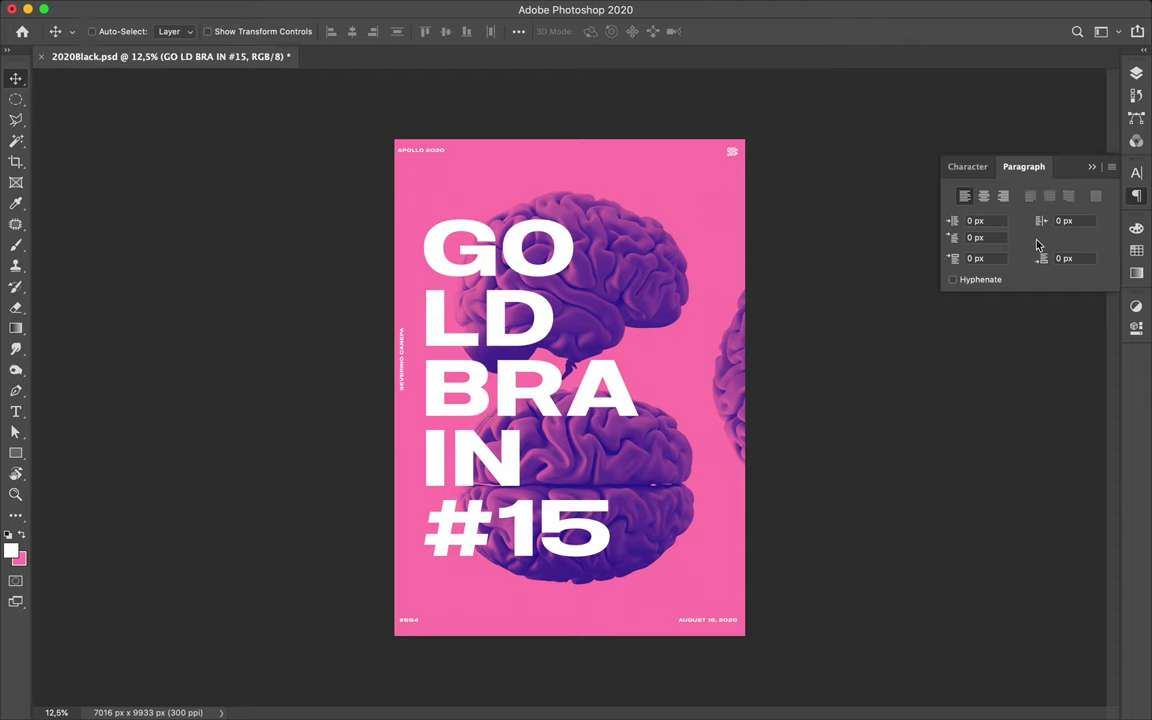
- Set the title's leading to 1390 px in the Character panel
{"action": "left_click", "coordinate": [968, 168]}
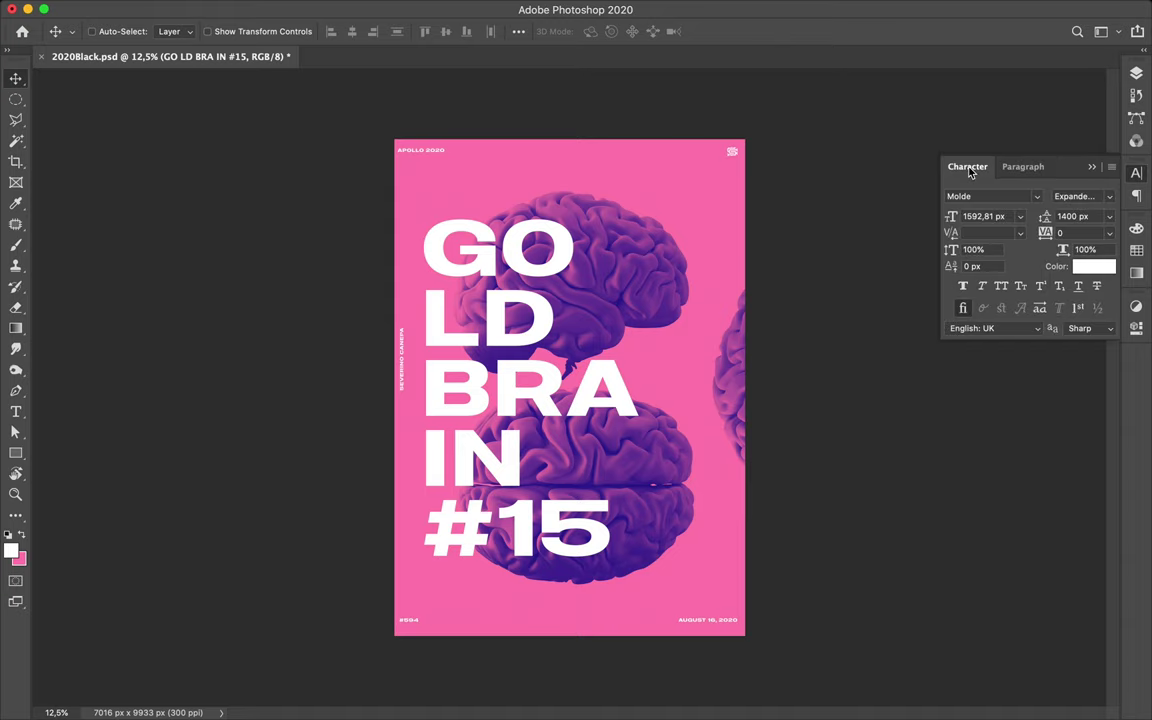
{"action": "double_click", "coordinate": [1077, 216]}
{"action": "type", "text": "1390"}
{"action": "key", "text": "Return"}
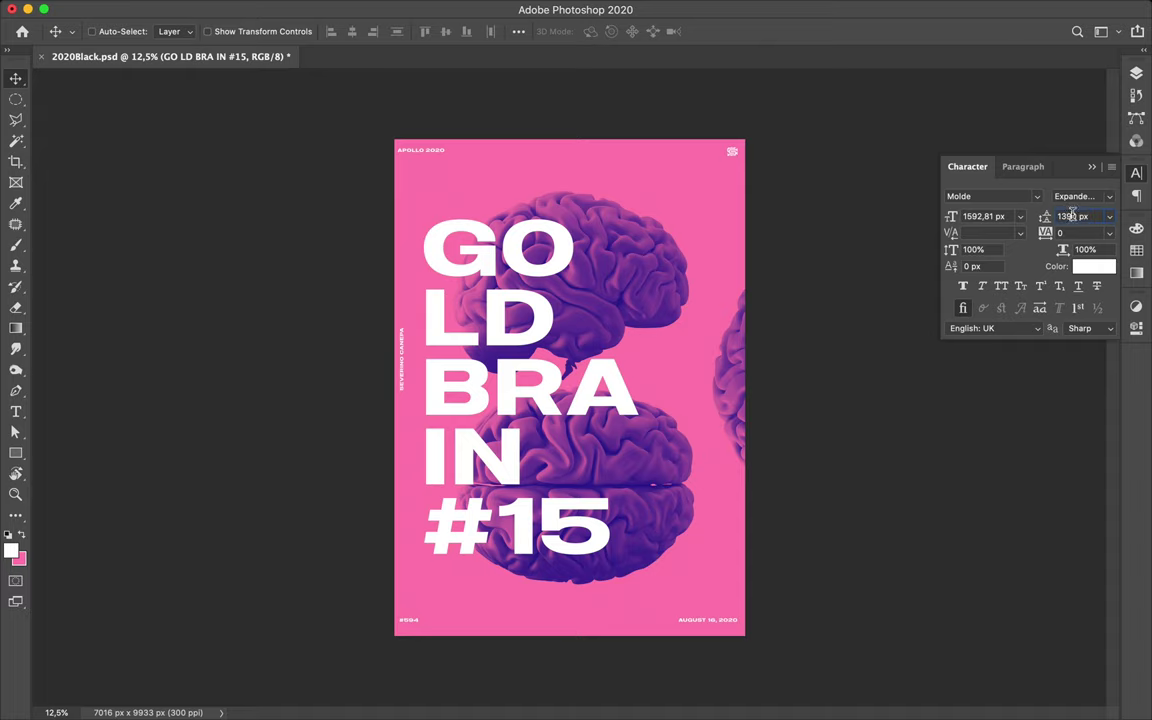
- Try 1300 px leading, undo it, and show the Layers panel
{"action": "left_click", "coordinate": [1069, 215]}
{"action": "left_click", "coordinate": [1069, 215]}
{"action": "key", "text": "BackSpace"}
{"action": "type", "text": "00"}
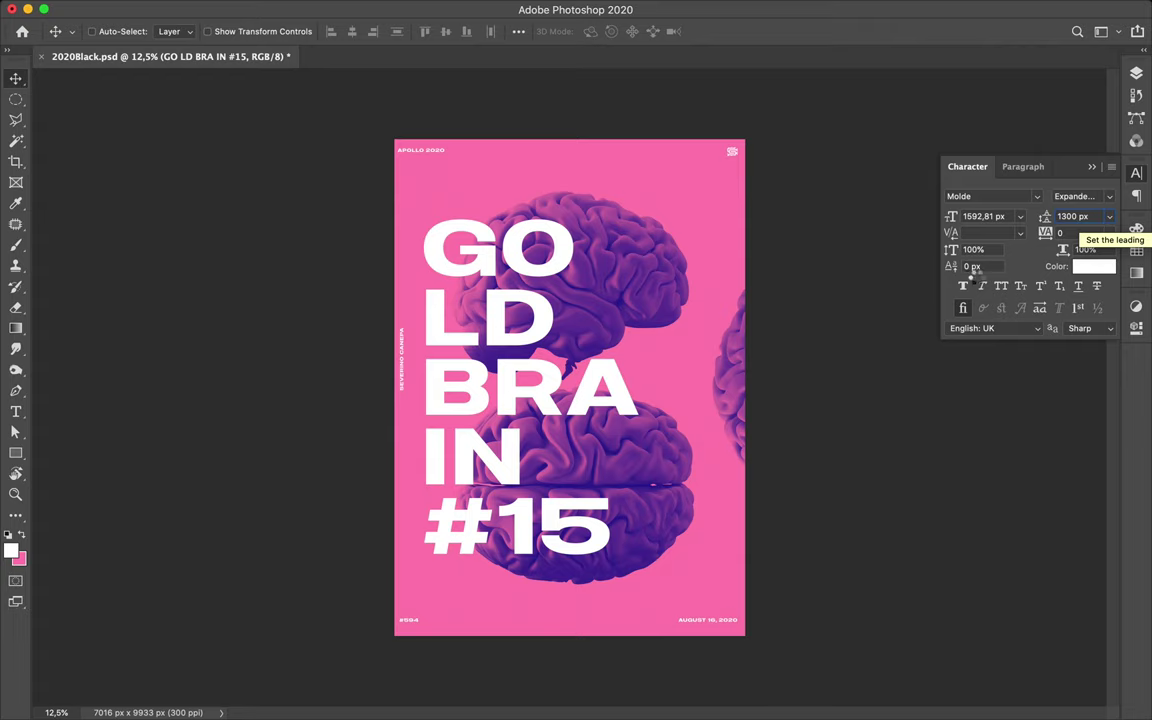
{"action": "left_click", "coordinate": [894, 293]}
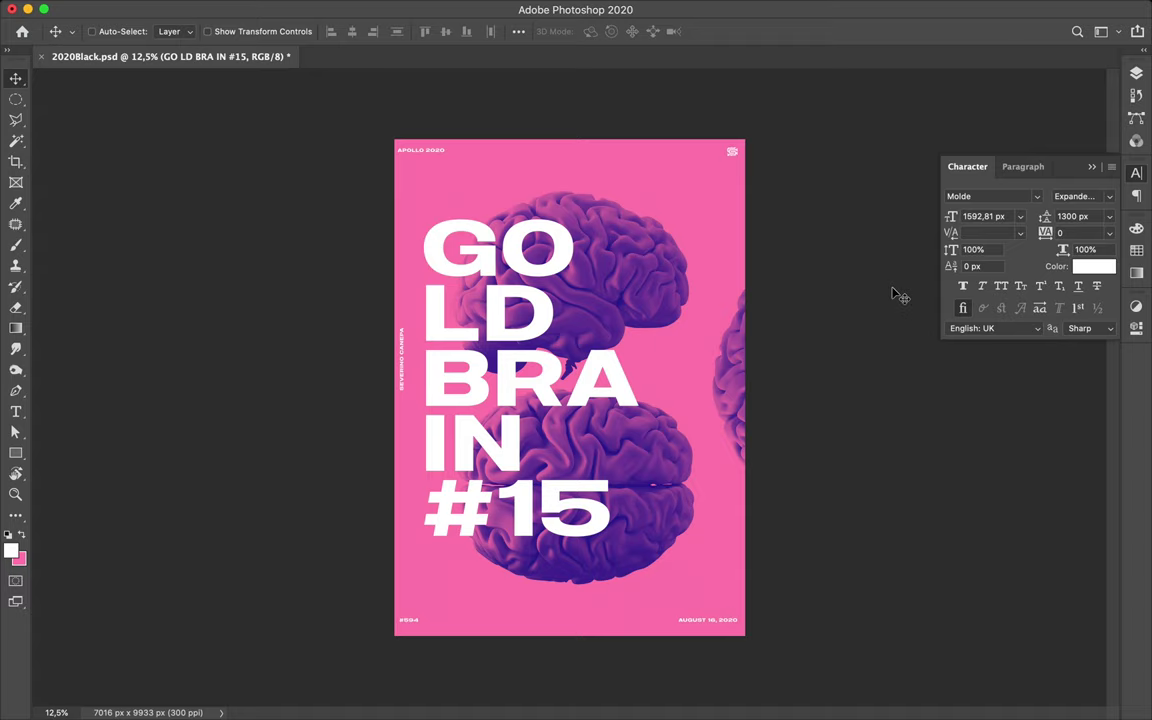
{"action": "key", "text": "super"}
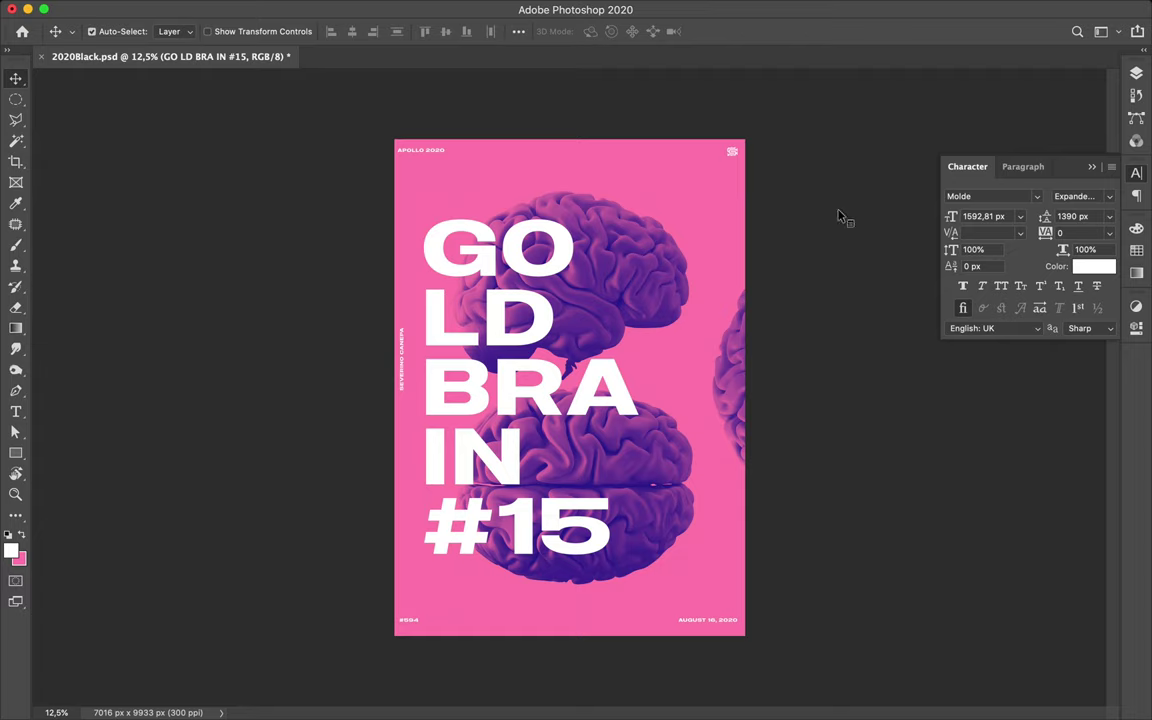
{"action": "left_click", "coordinate": [1136, 74]}
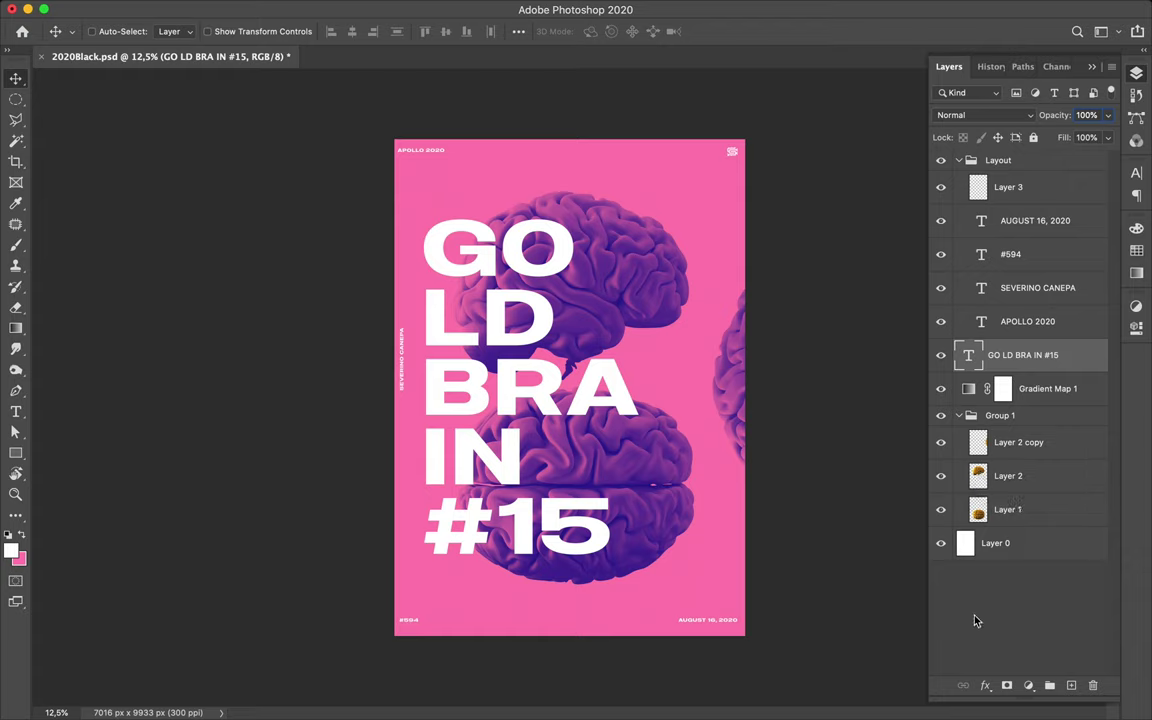
- Add a layer mask to the title and load the upper brain's outline as a selection
{"action": "left_click", "coordinate": [1006, 686]}
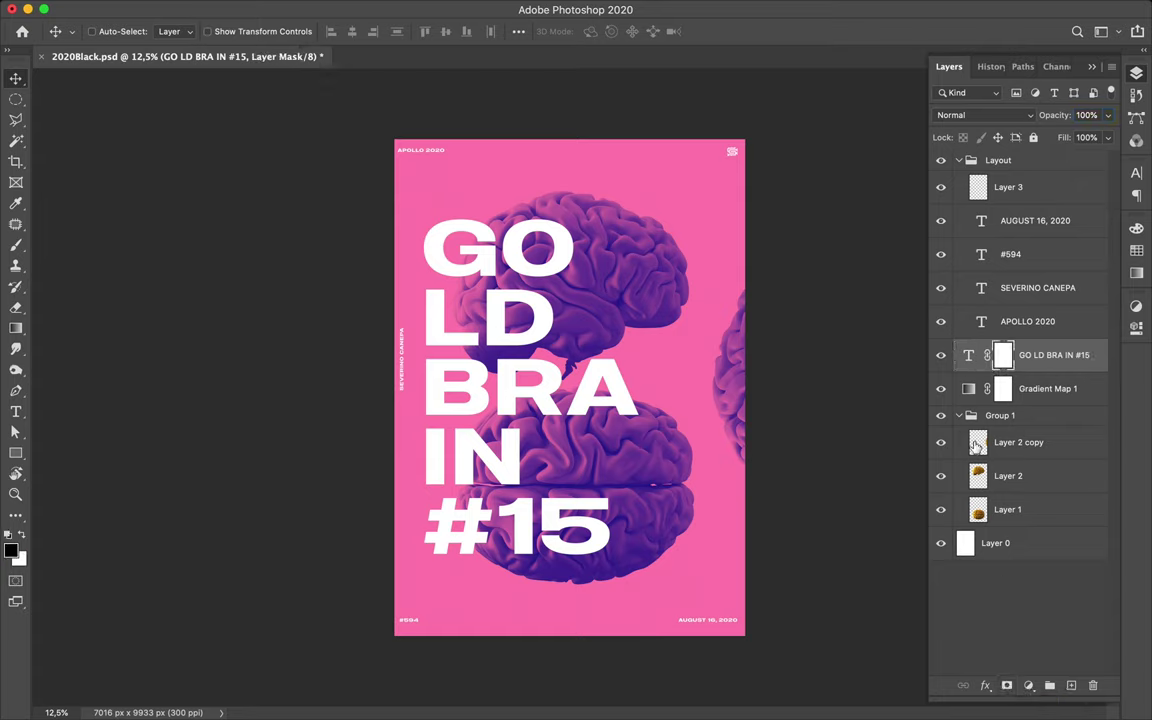
{"action": "left_click", "coordinate": [980, 482], "text": "super"}
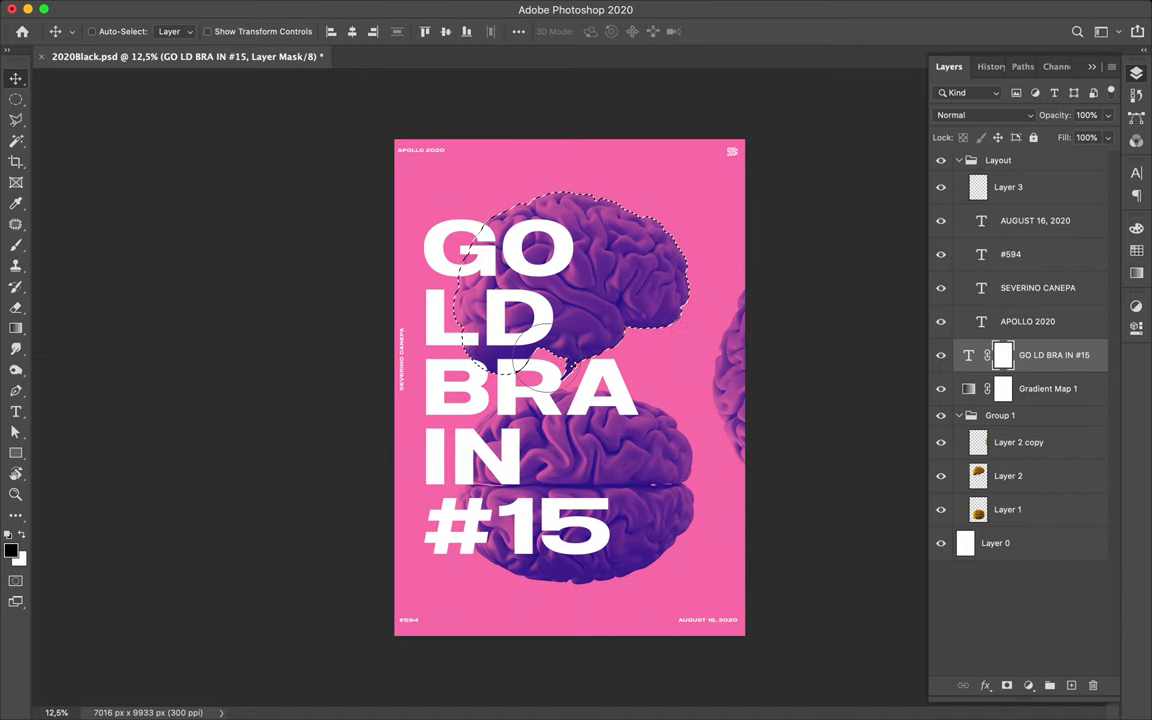
{"action": "key", "text": "b"}
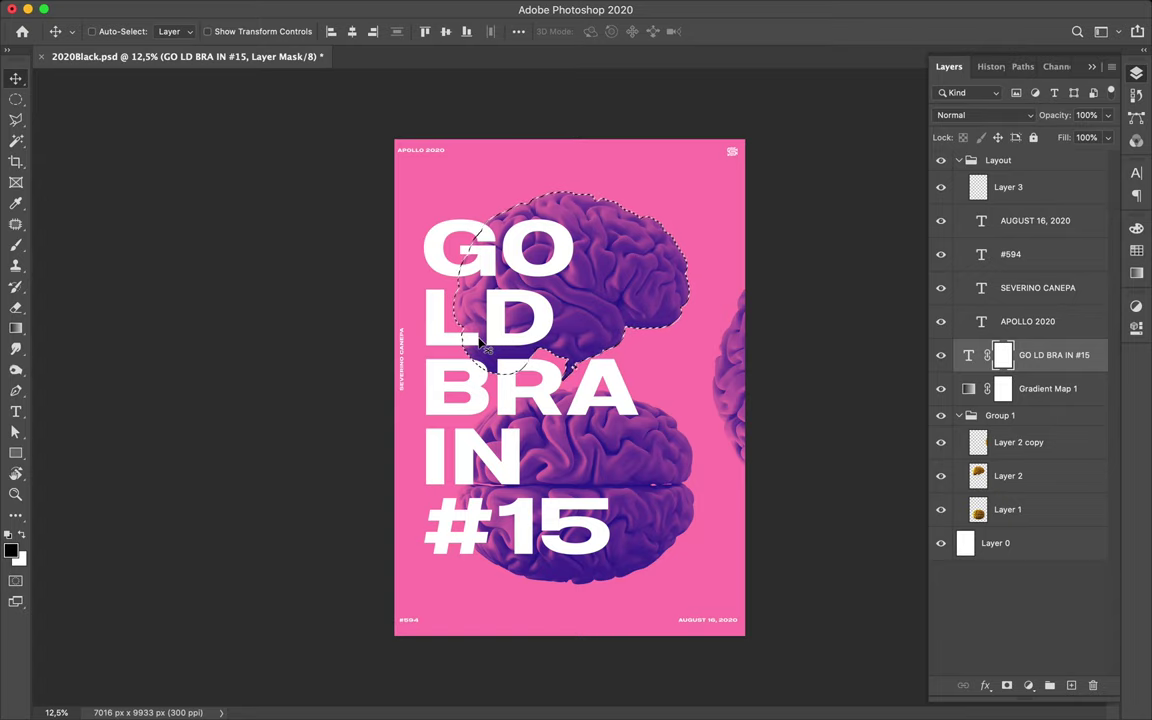
- Set up a hard round brush at 348 px, then clear the selection
{"action": "key", "text": "b"}
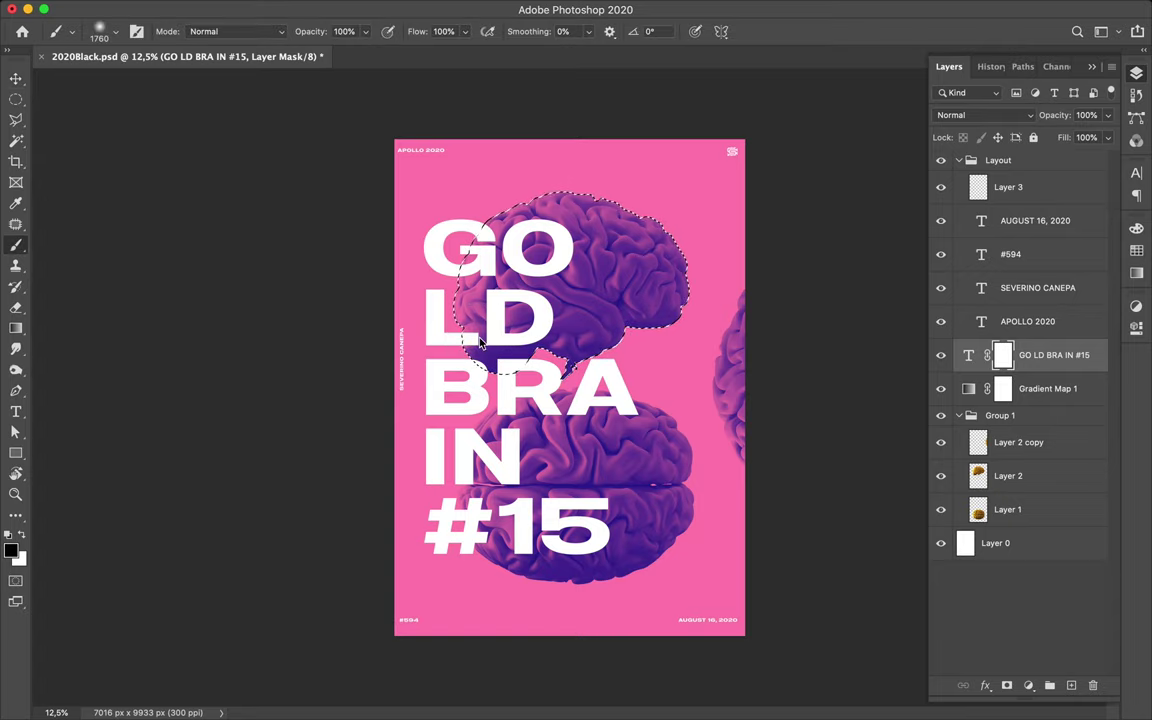
{"action": "right_click", "coordinate": [480, 342]}
{"action": "left_click", "coordinate": [561, 388]}
{"action": "mouse_move", "coordinate": [658, 232]}
{"action": "left_mouse_down"}
{"action": "mouse_move", "coordinate": [630, 233]}
{"action": "mouse_move", "coordinate": [648, 234]}
{"action": "left_mouse_up"}
{"action": "key", "text": "Return"}
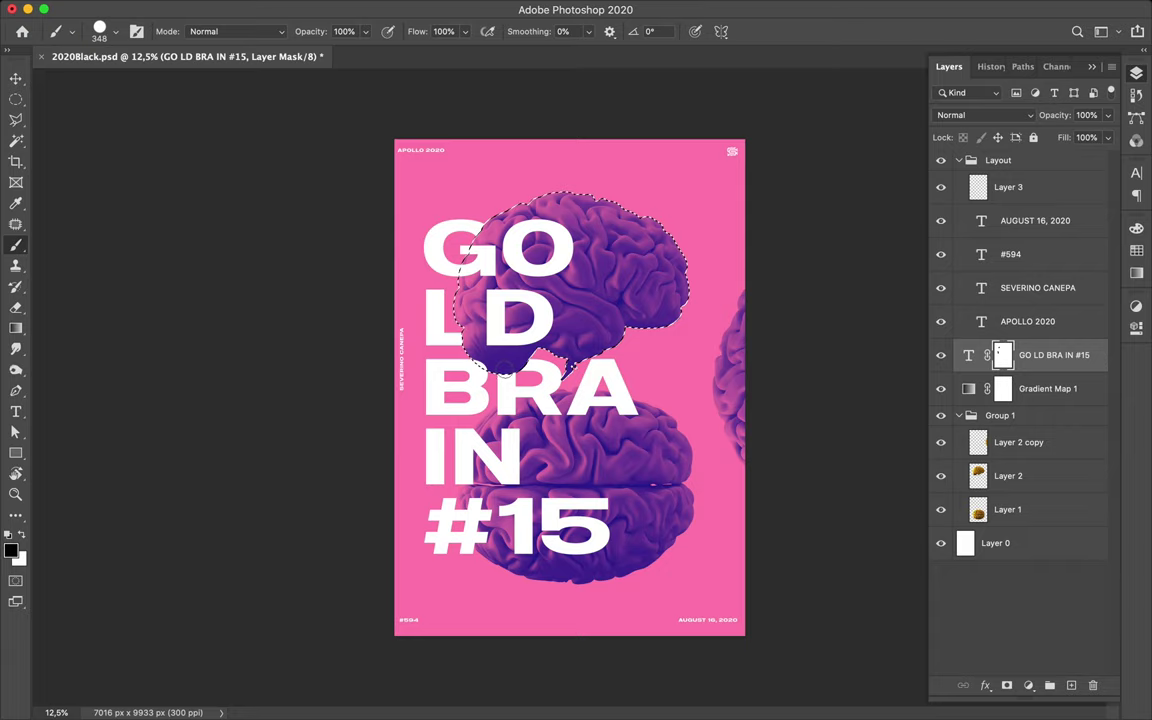
{"action": "key", "text": "super+d"}
{"action": "scroll", "coordinate": [473, 399], "scroll_direction": "up", "scroll_amount": 1}
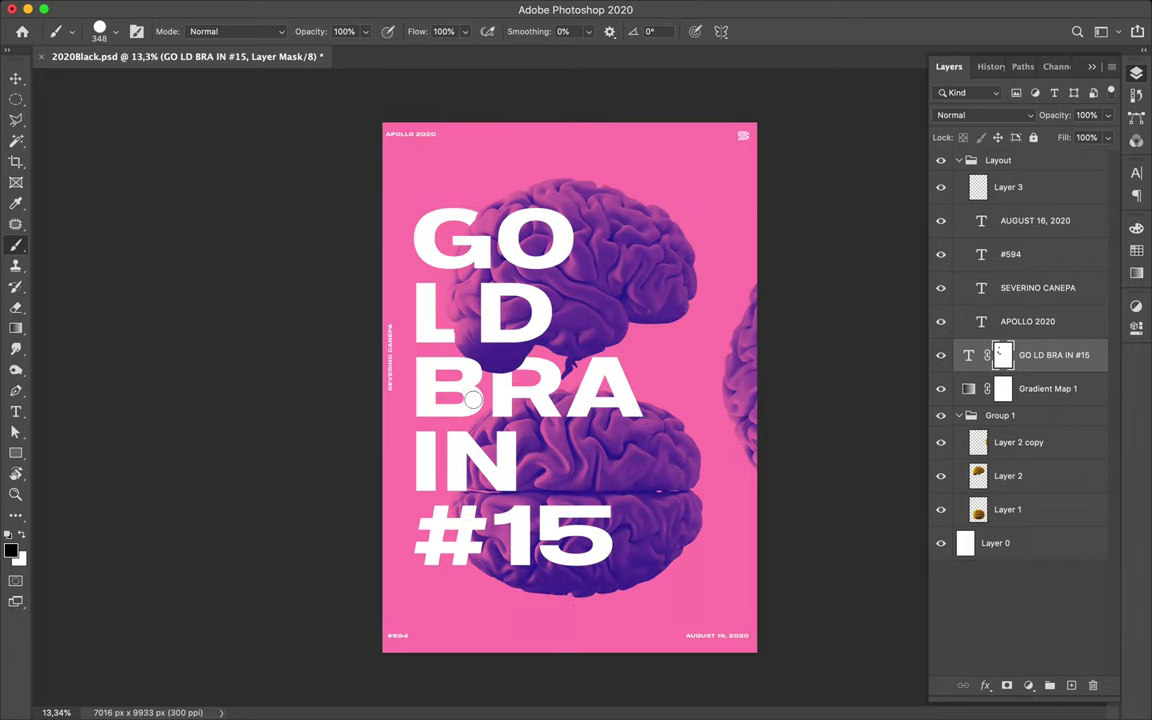
- Zoom in and paint the title mask so the brain covers the GO and LD letters, then fit the poster
{"action": "scroll", "coordinate": [473, 399], "scroll_direction": "up", "scroll_amount": 5}
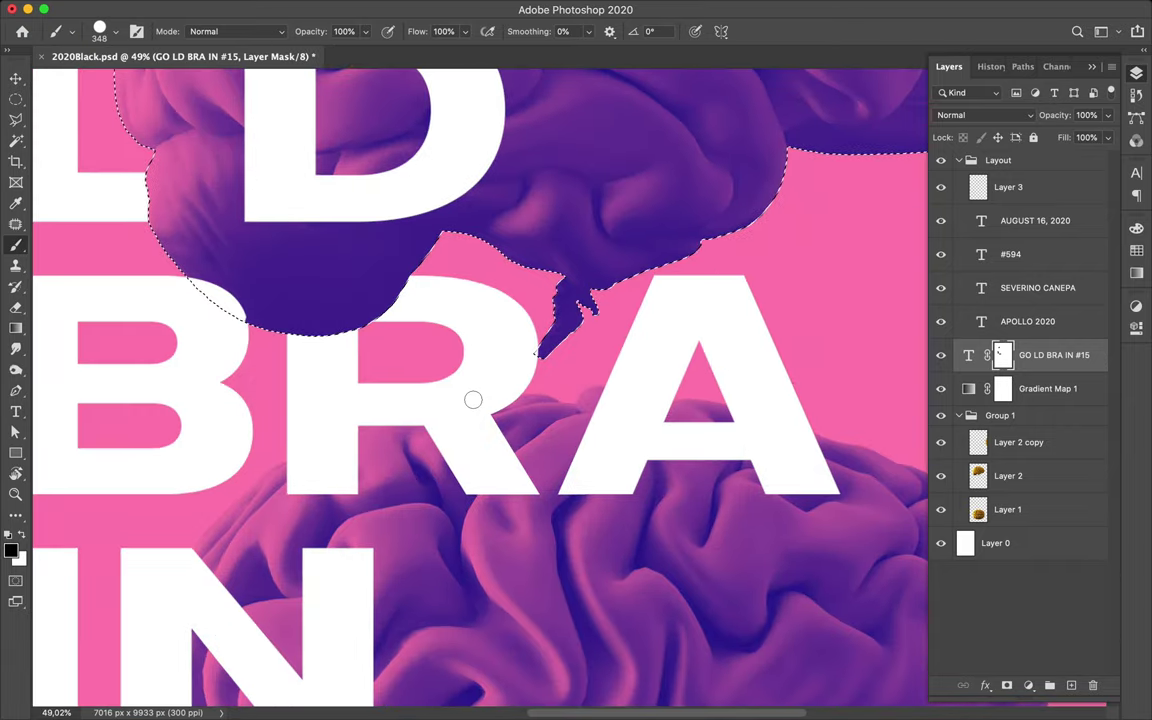
{"action": "scroll", "coordinate": [473, 399], "scroll_direction": "up", "scroll_amount": 4}
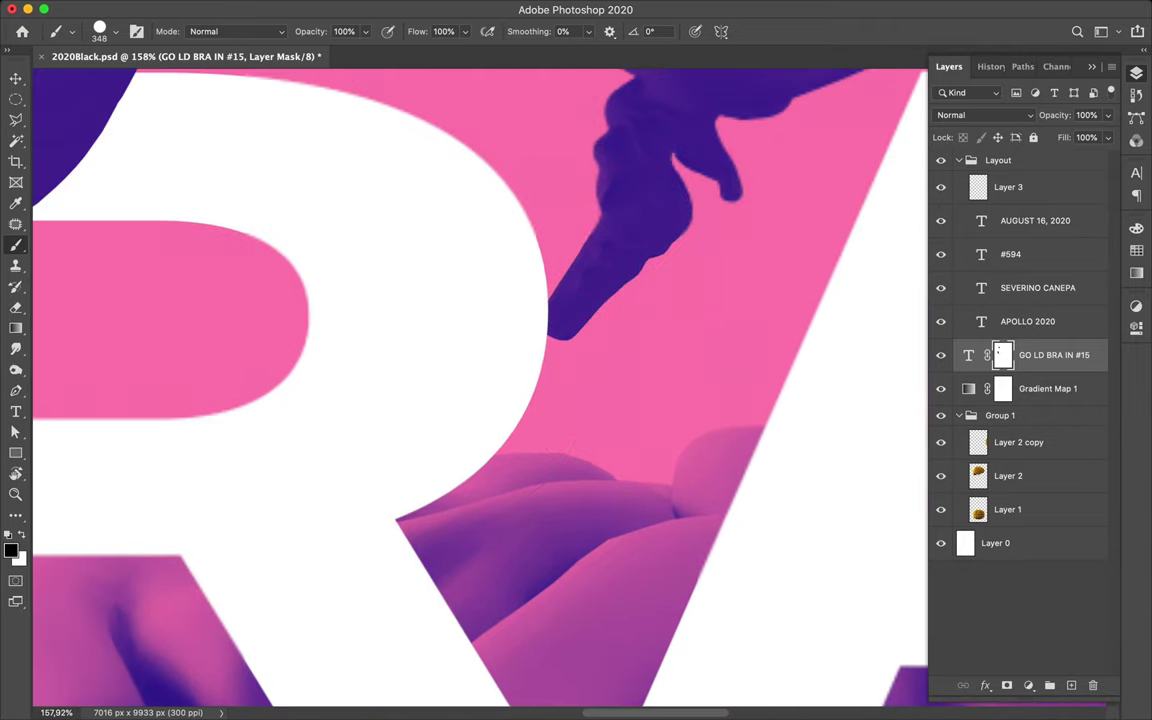
{"action": "scroll", "coordinate": [473, 399], "scroll_direction": "up", "scroll_amount": 5}
{"action": "scroll", "coordinate": [473, 399], "scroll_direction": "down", "scroll_amount": 2}
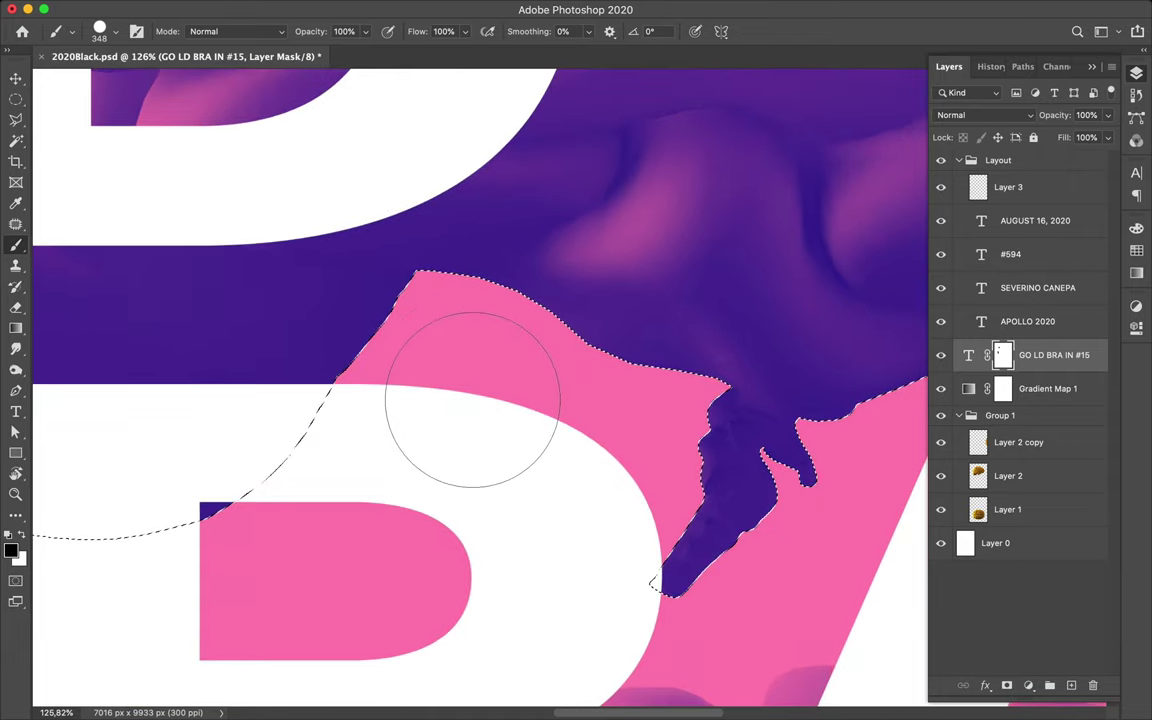
{"action": "key", "text": "ctrl+d"}
{"action": "scroll", "coordinate": [473, 399], "scroll_direction": "left", "scroll_amount": 5}
{"action": "key", "text": "ctrl+shift+d"}
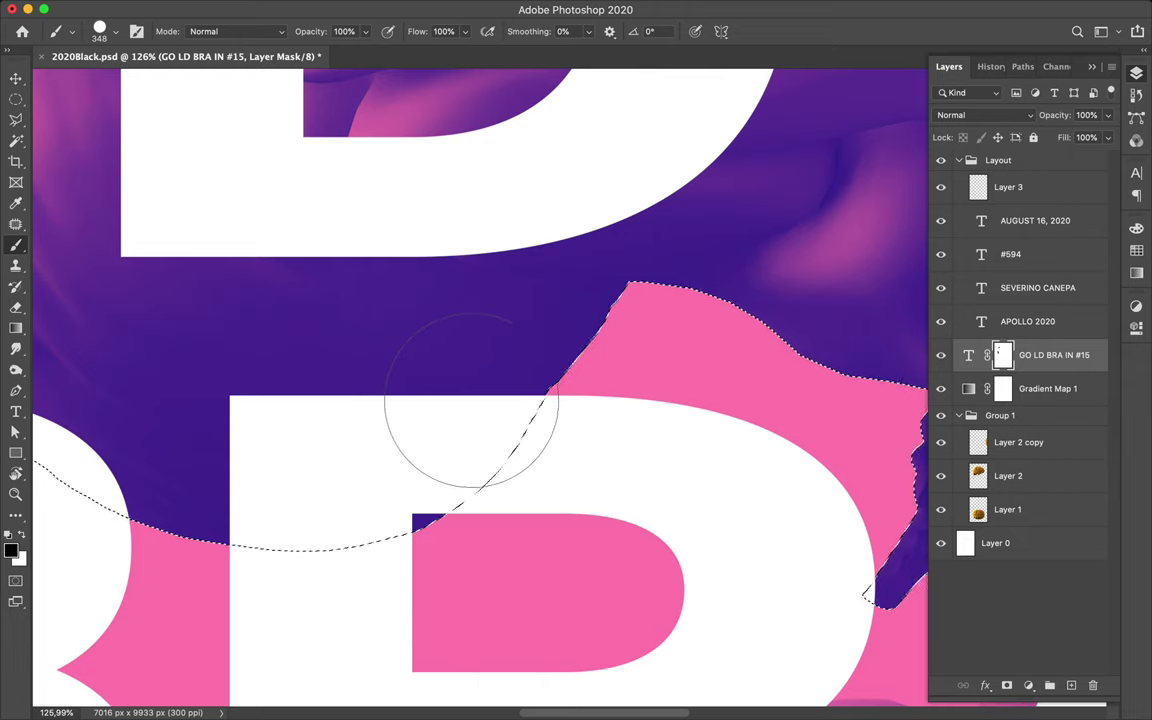
{"action": "left_click", "coordinate": [282, 418]}
{"action": "mouse_move", "coordinate": [282, 418]}
{"action": "left_mouse_down"}
{"action": "mouse_move", "coordinate": [300, 508]}
{"action": "mouse_move", "coordinate": [290, 482]}
{"action": "mouse_move", "coordinate": [282, 528]}
{"action": "mouse_move", "coordinate": [515, 390]}
{"action": "mouse_move", "coordinate": [420, 430]}
{"action": "mouse_move", "coordinate": [366, 432]}
{"action": "left_mouse_up"}
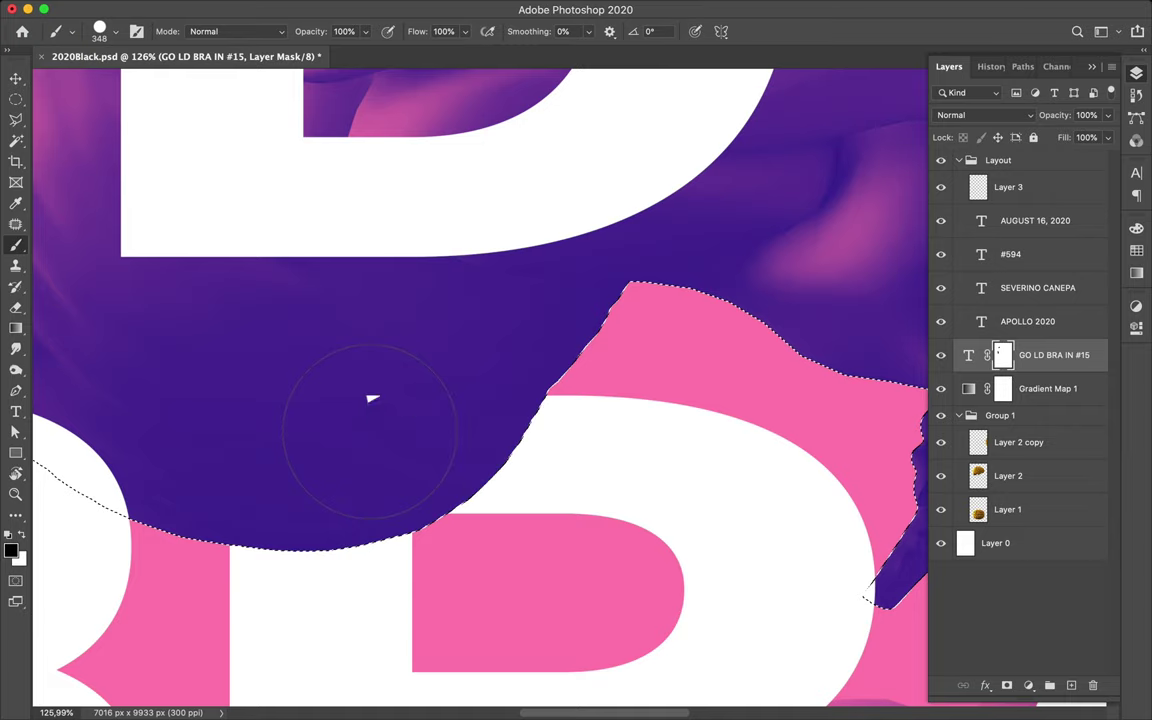
{"action": "key", "text": "super+minus"}
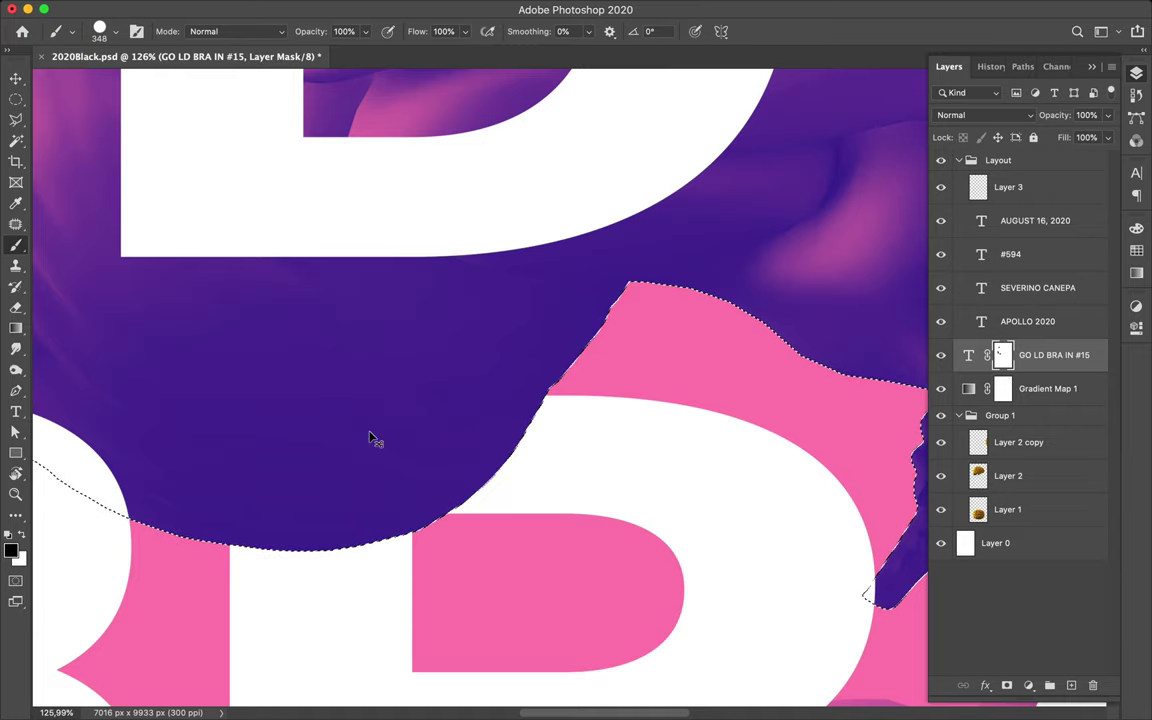
{"action": "key", "text": "super+0"}
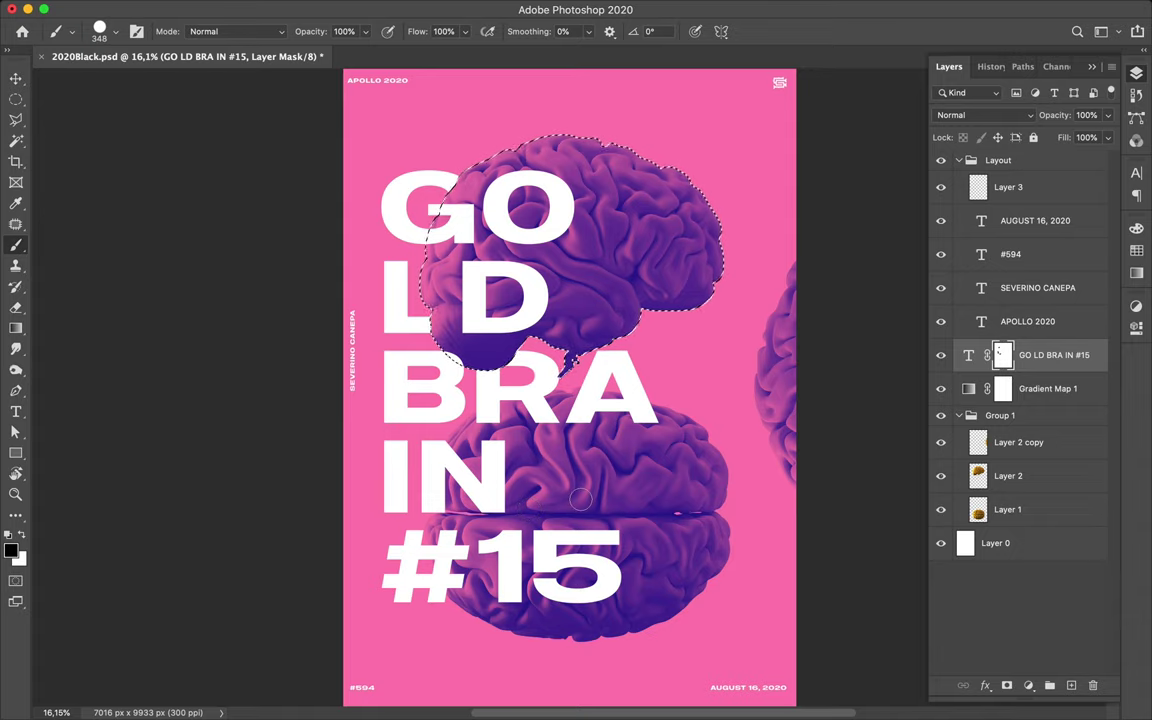
{"action": "key", "text": "v"}
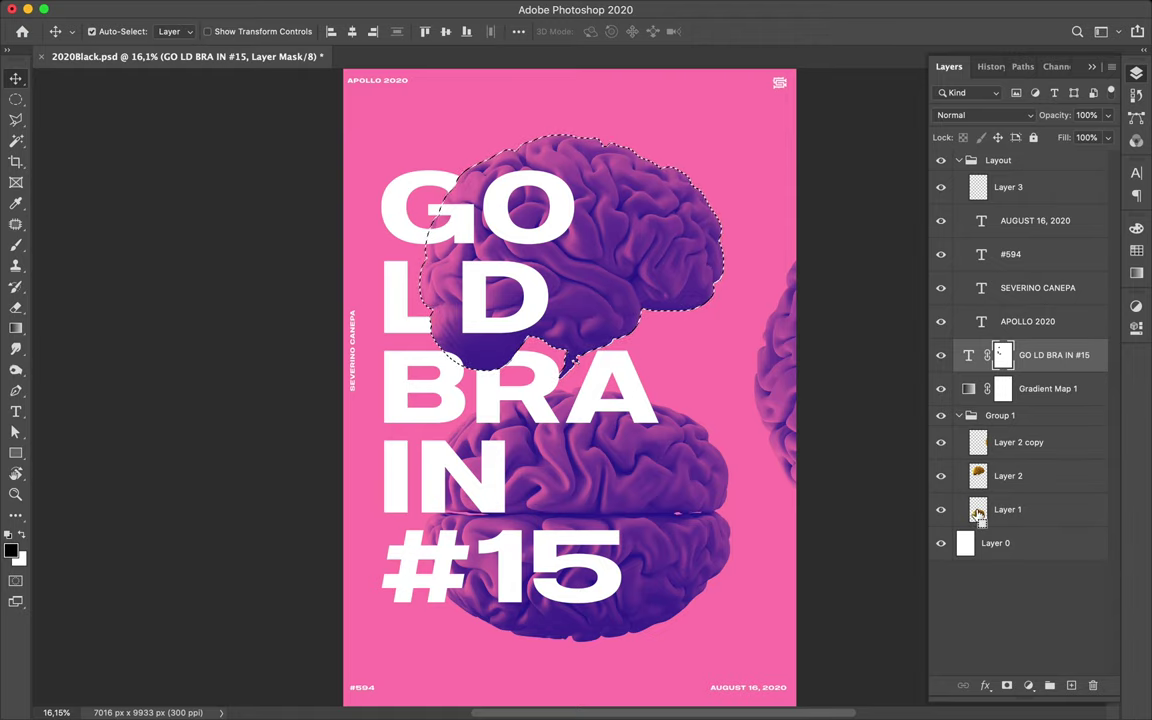
- Load the lower brain's selection and mask the right part of the # on the title
{"action": "left_click", "coordinate": [978, 513], "text": "super"}
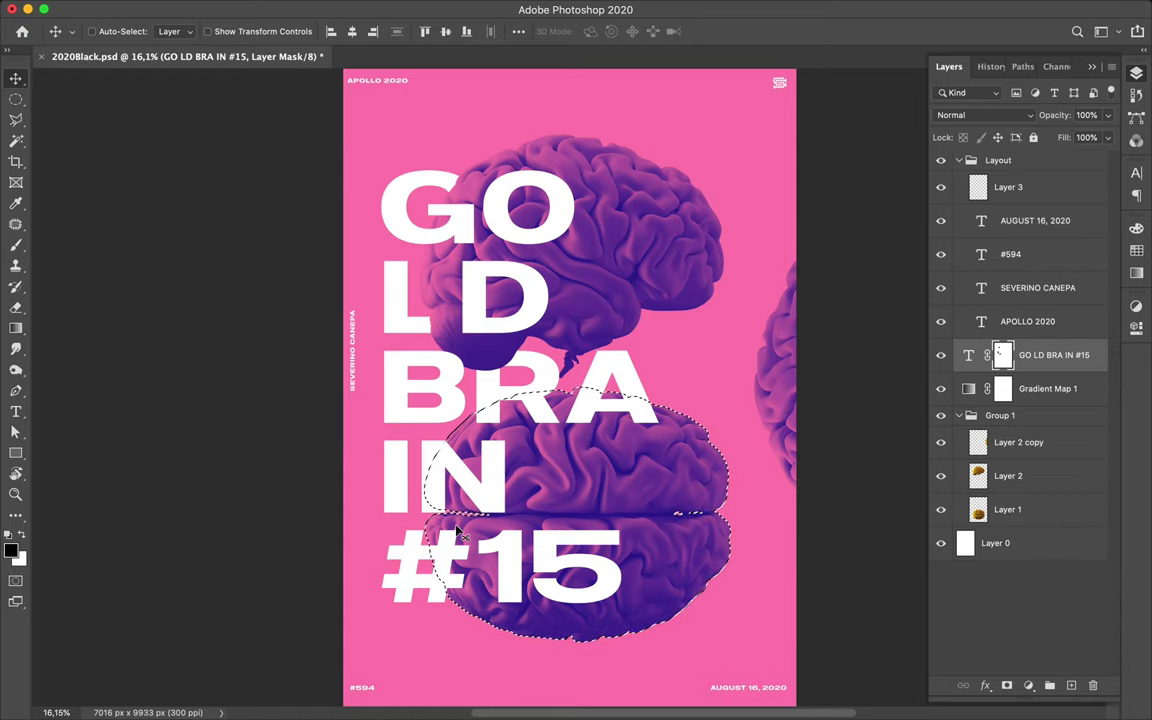
{"action": "key", "text": "b"}
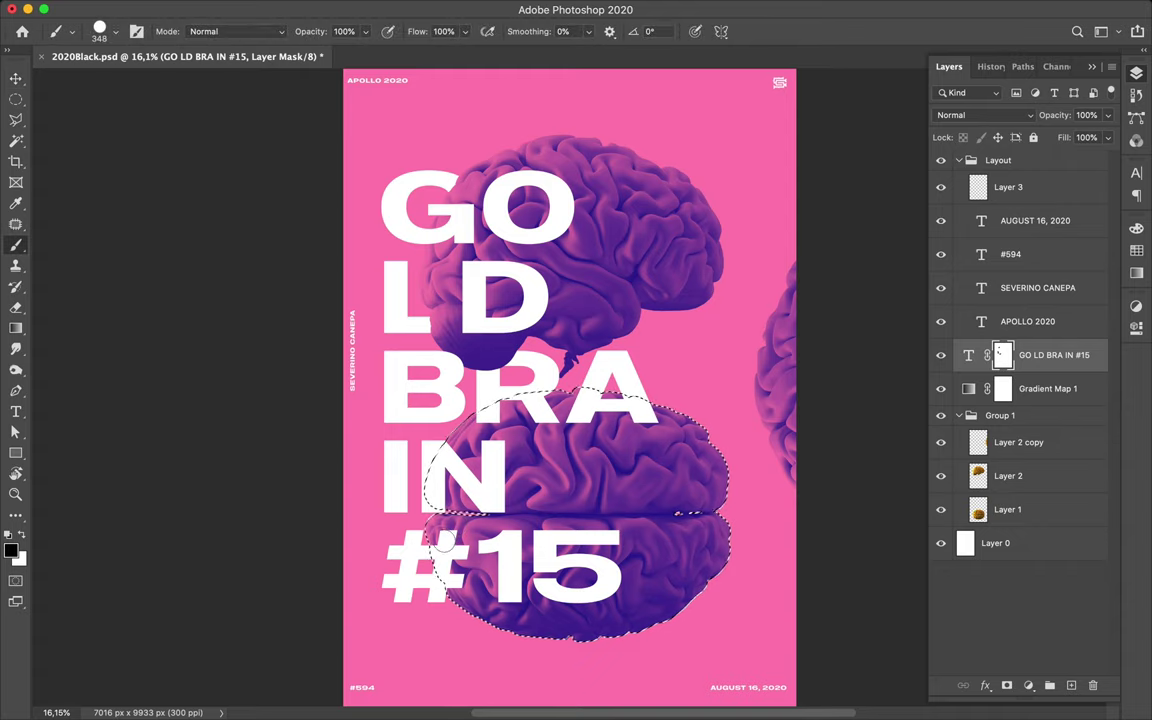
{"action": "left_click_drag", "start_coordinate": [420, 545], "coordinate": [443, 582]}
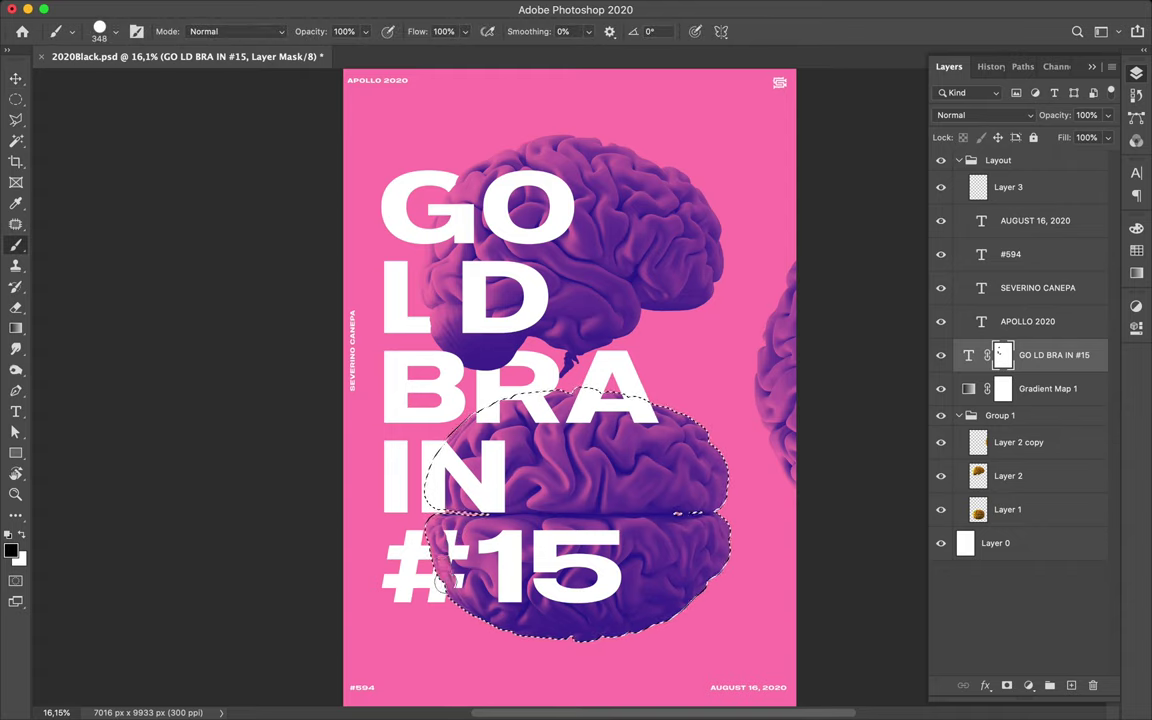
{"action": "left_click_drag", "start_coordinate": [415, 525], "coordinate": [445, 565]}
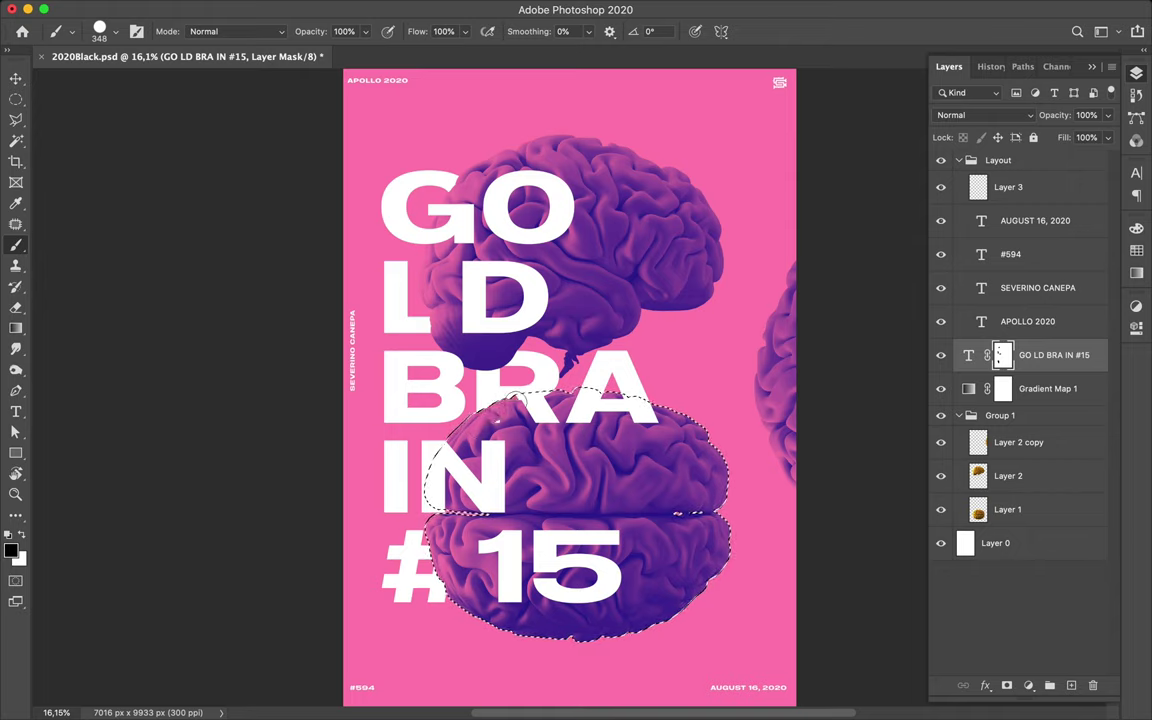
{"action": "mouse_move", "coordinate": [542, 390]}
{"action": "left_mouse_down"}
{"action": "mouse_move", "coordinate": [485, 374]}
{"action": "mouse_move", "coordinate": [531, 410]}
{"action": "left_mouse_up"}
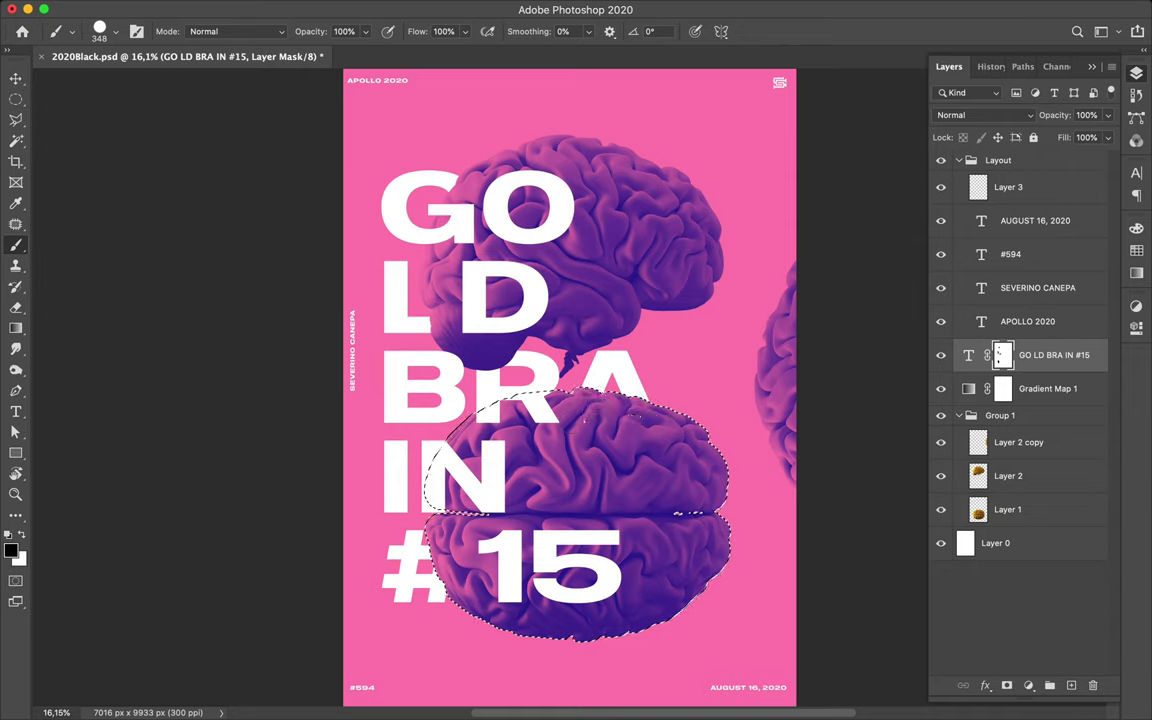
{"action": "left_click_drag", "start_coordinate": [589, 413], "coordinate": [705, 454]}
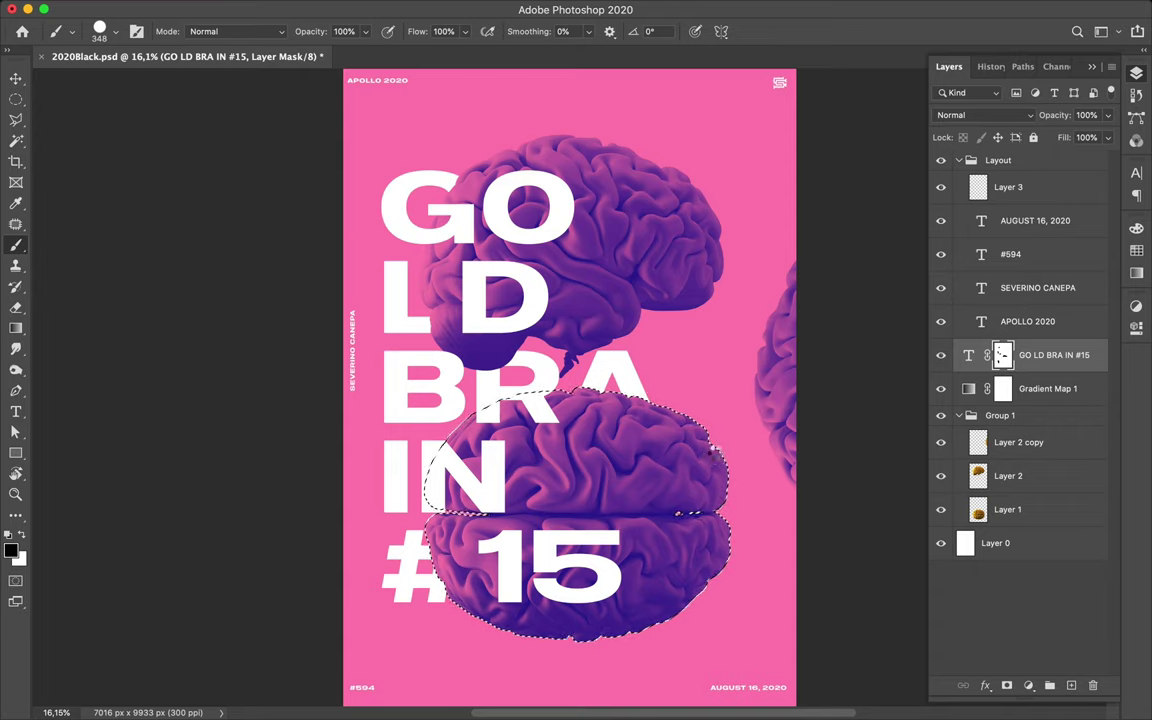
{"action": "key", "text": "super+z"}
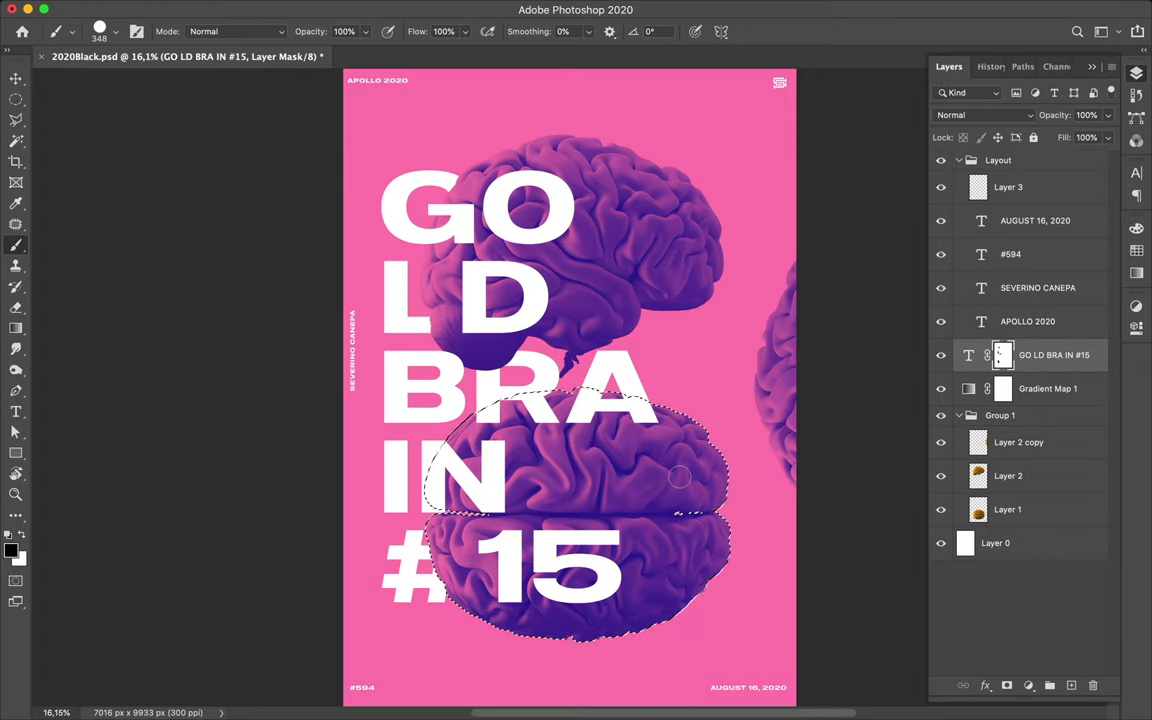
{"action": "key", "text": "v"}
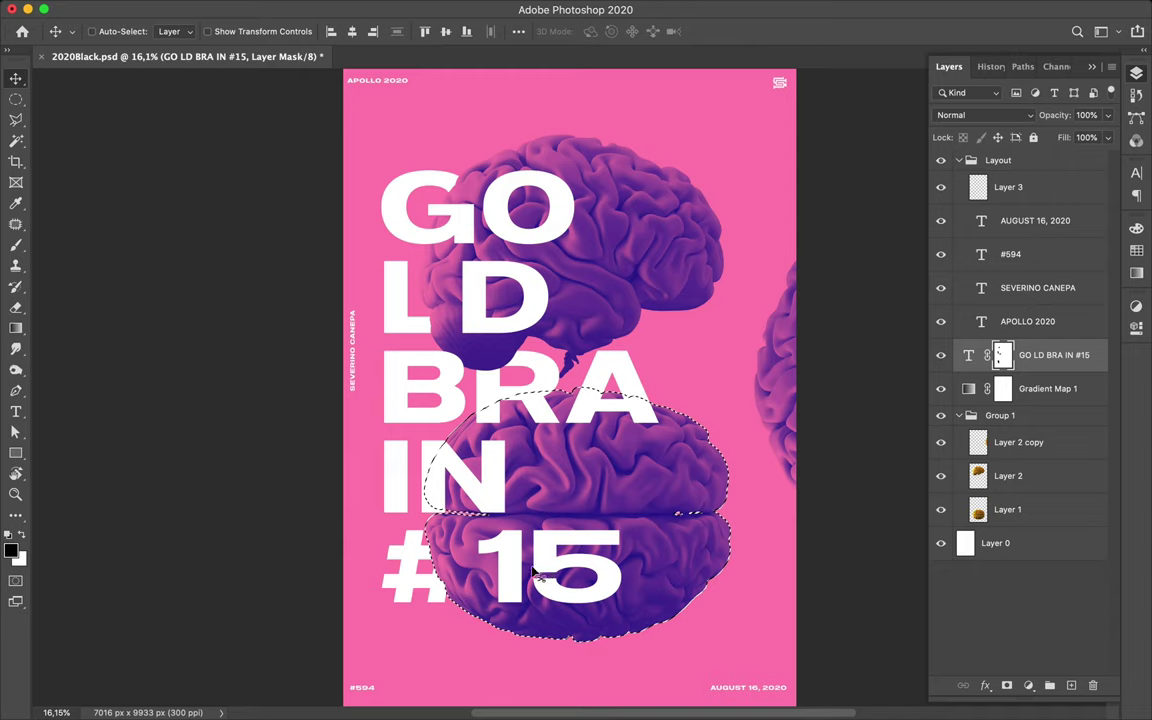
- Clear the selection and set the title's kerning to -10 in the Character panel
{"action": "key", "text": "m"}
{"action": "key", "text": "super+d"}
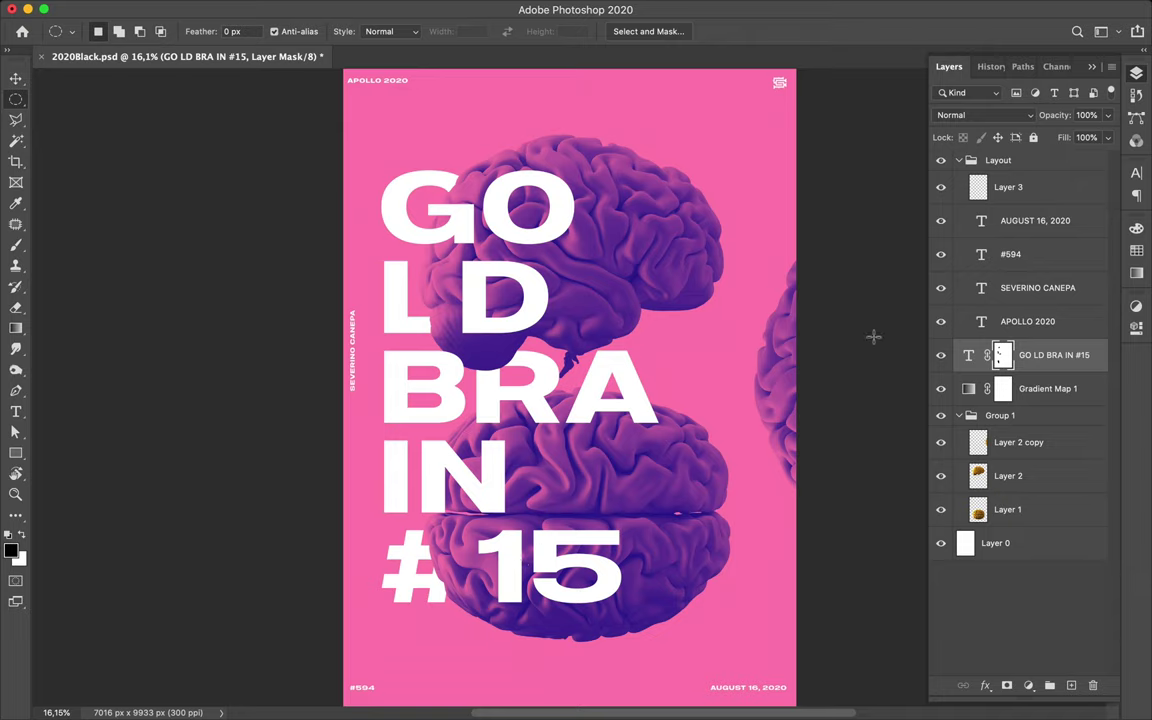
{"action": "left_click", "coordinate": [1137, 173]}
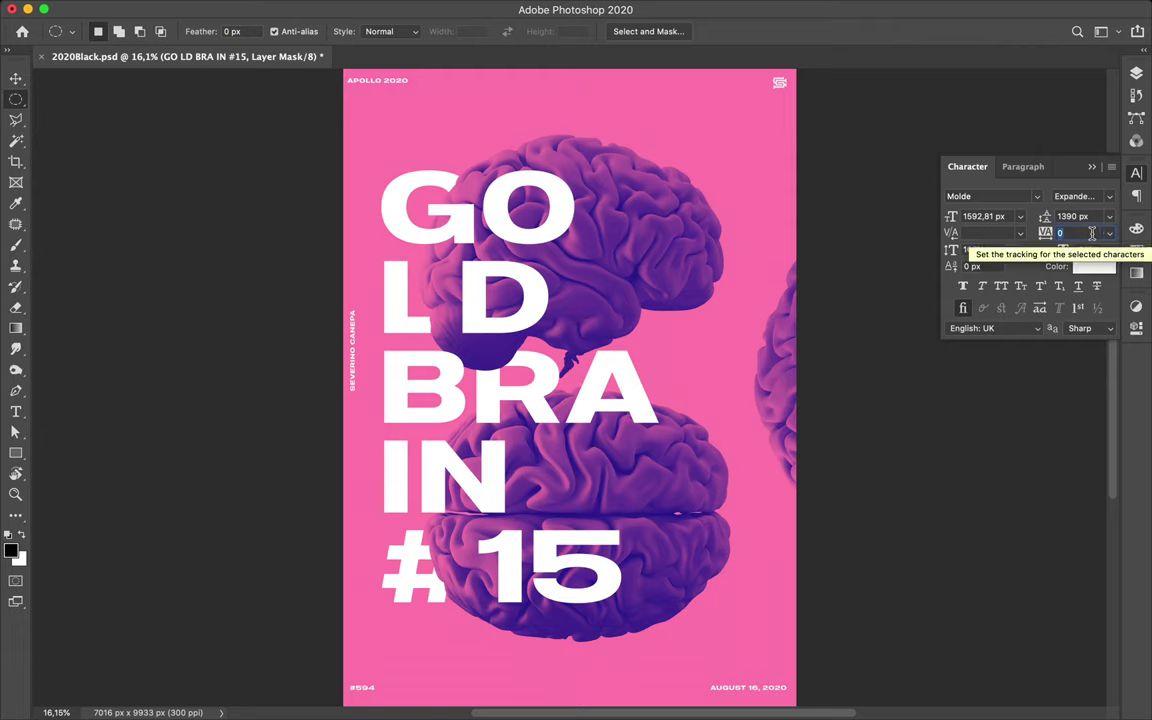
{"action": "left_click", "coordinate": [970, 232]}
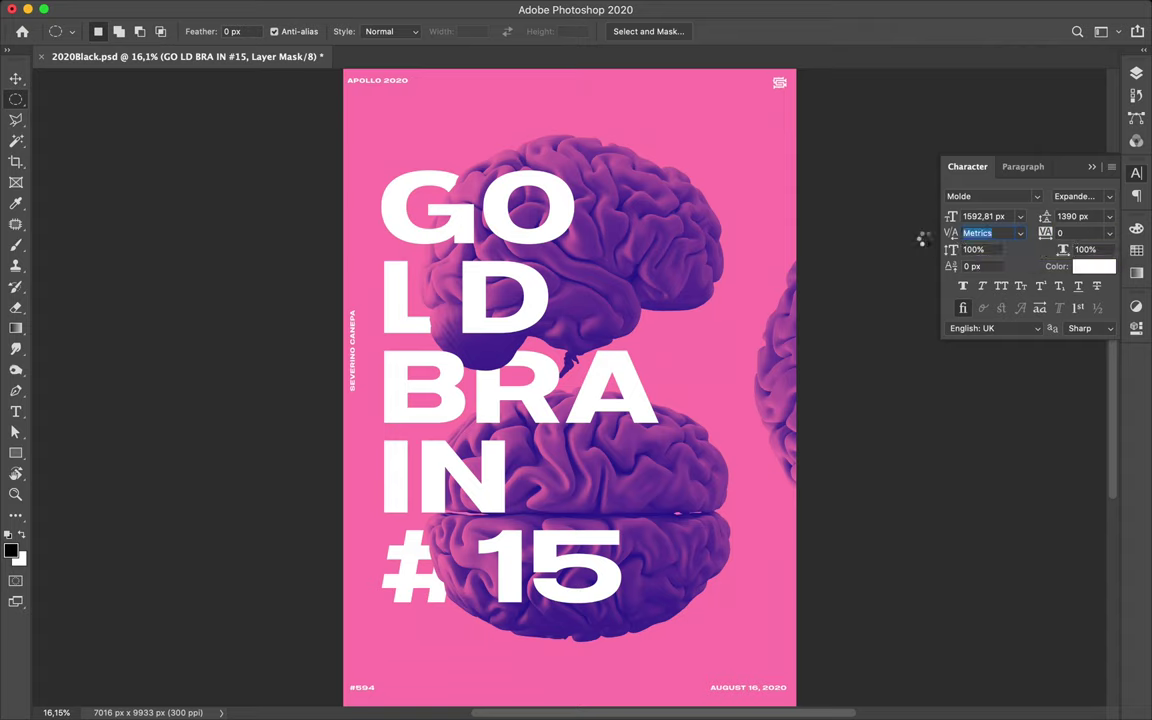
{"action": "type", "text": "-10"}
{"action": "key", "text": "Return"}
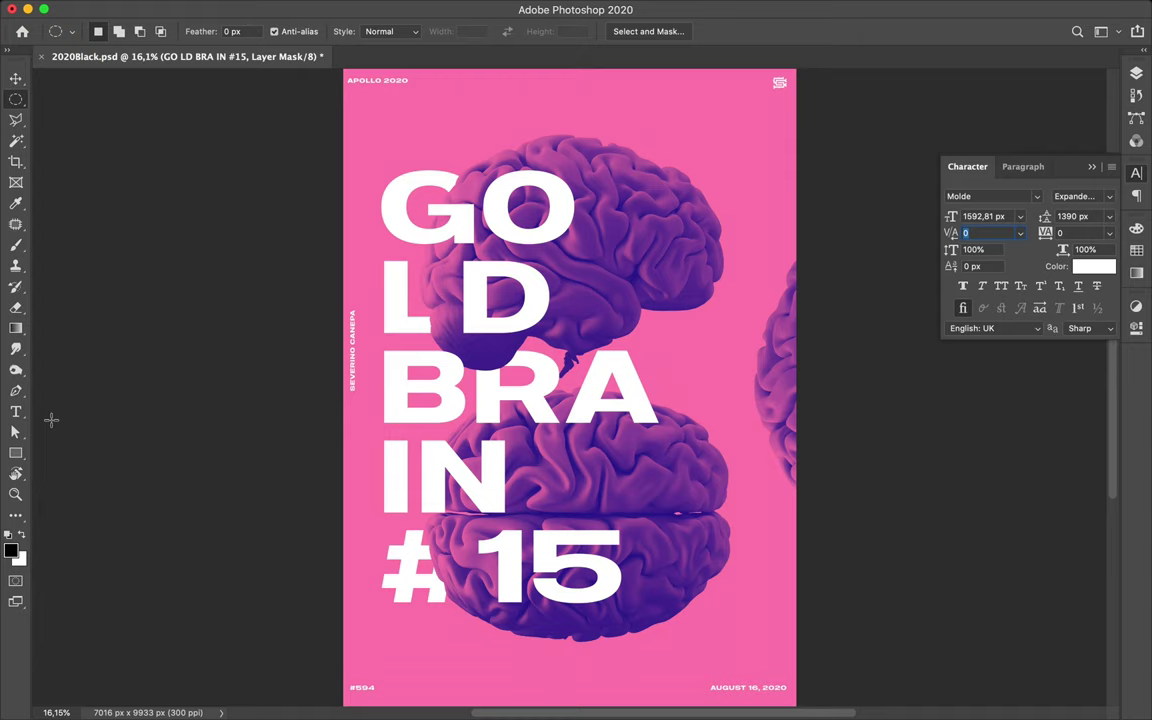
{"action": "left_click", "coordinate": [25, 418]}
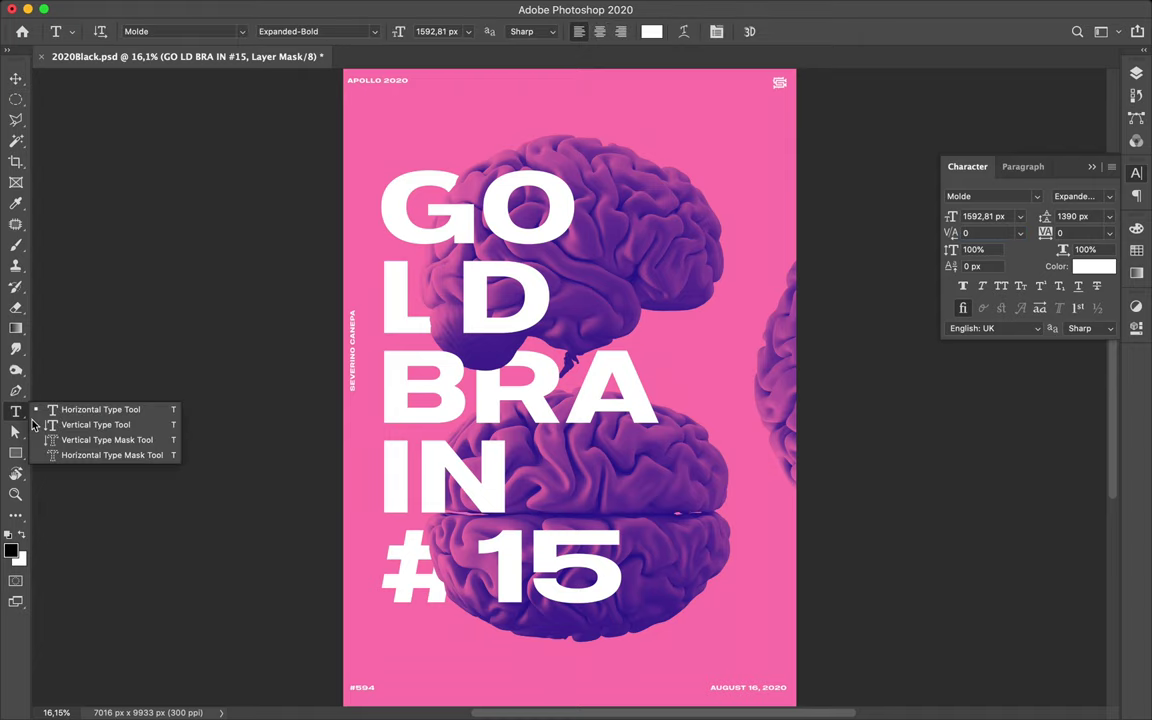
- Set the kerning between # and 15 in the title's last line to -150
{"action": "left_click", "coordinate": [92, 410]}
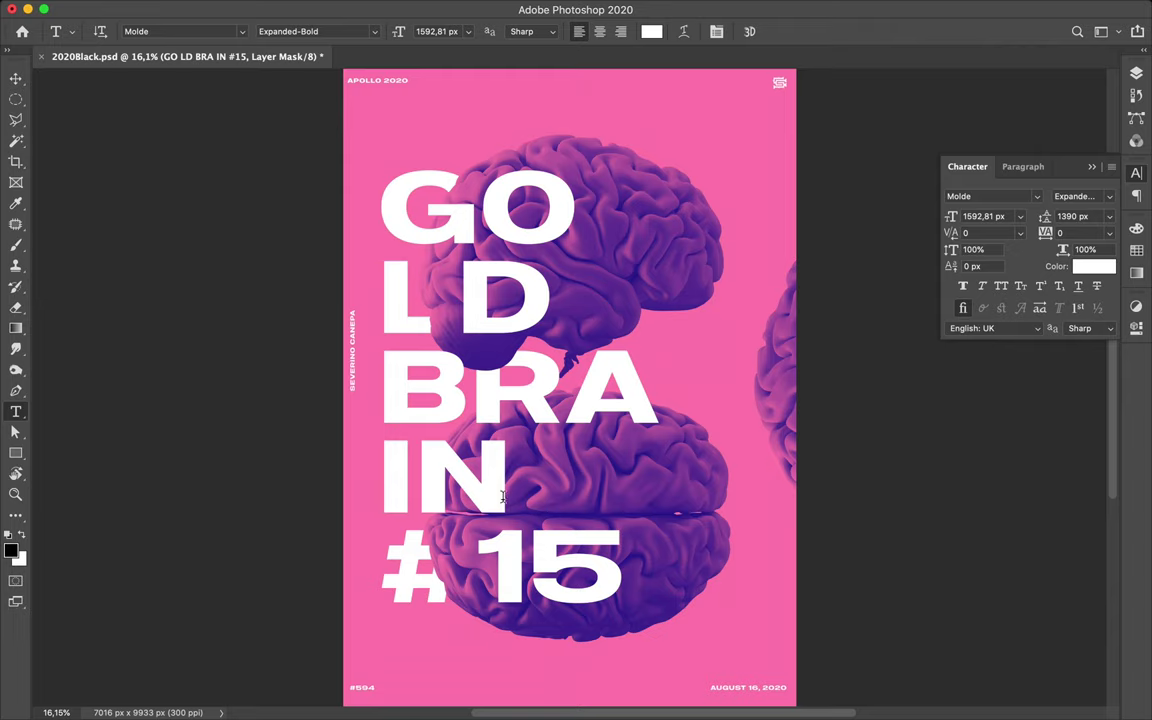
{"action": "left_click", "coordinate": [528, 557]}
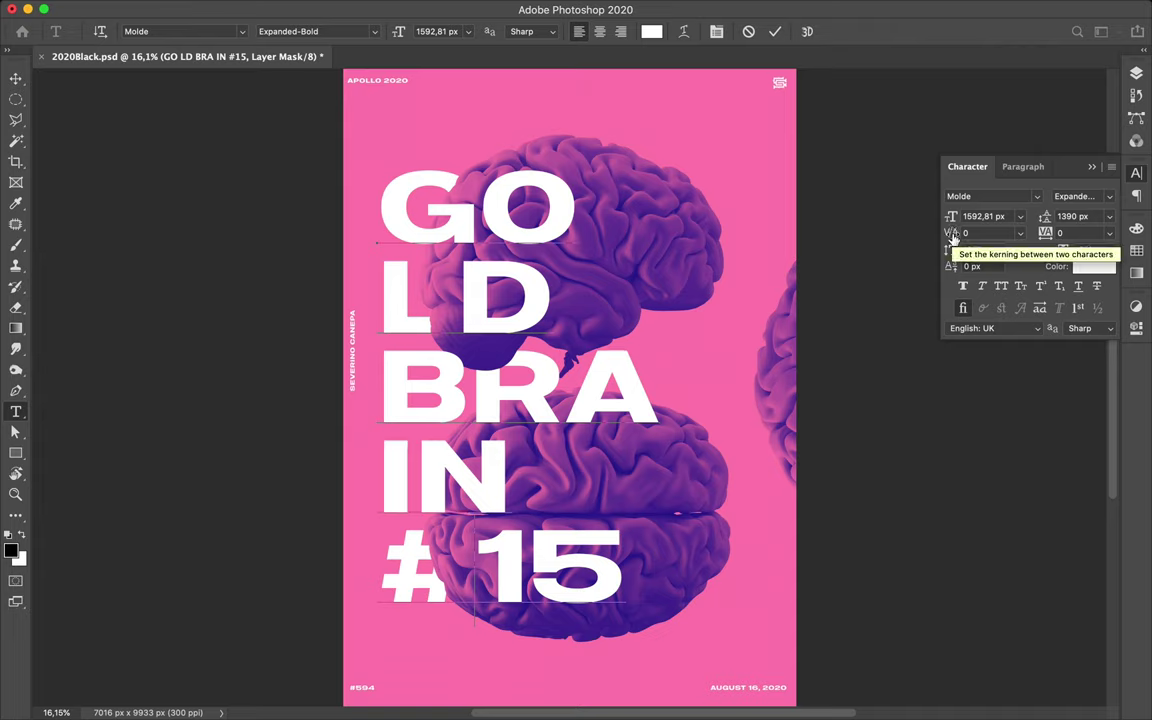
{"action": "left_click_drag", "start_coordinate": [953, 236], "coordinate": [939, 238]}
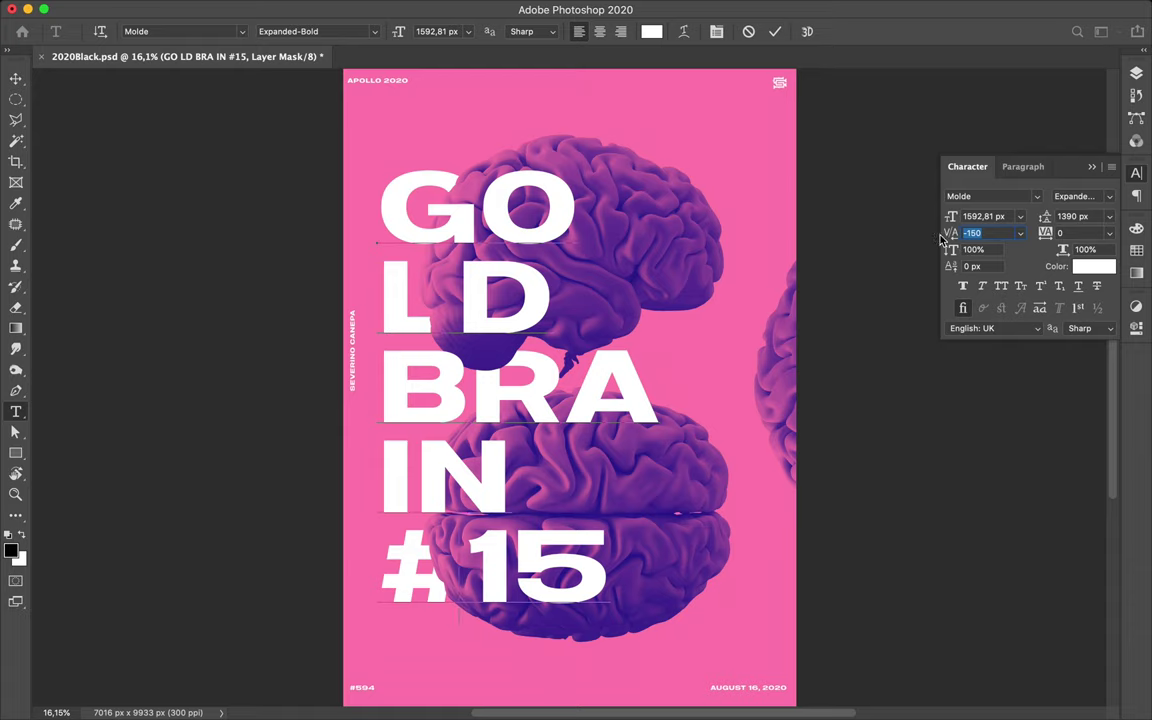
{"action": "key", "text": "Return"}
- Commit the title edit and bring the Layers panel back
{"action": "left_click", "coordinate": [1136, 76]}
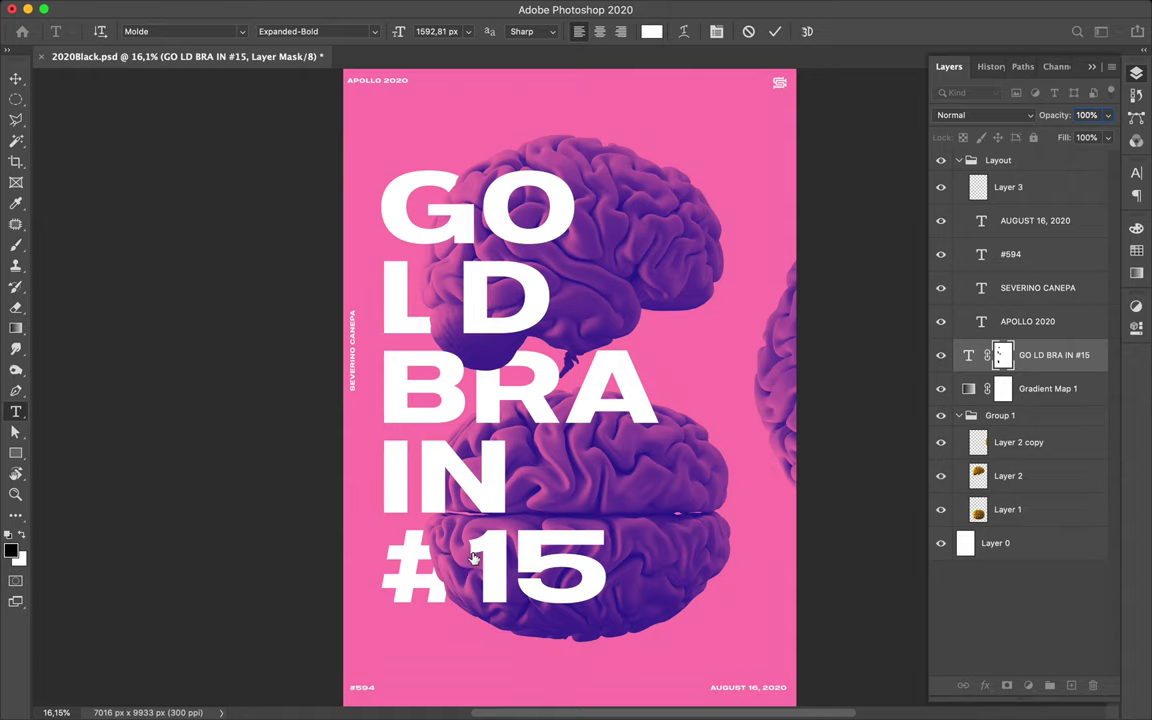
{"action": "key", "text": "Escape"}
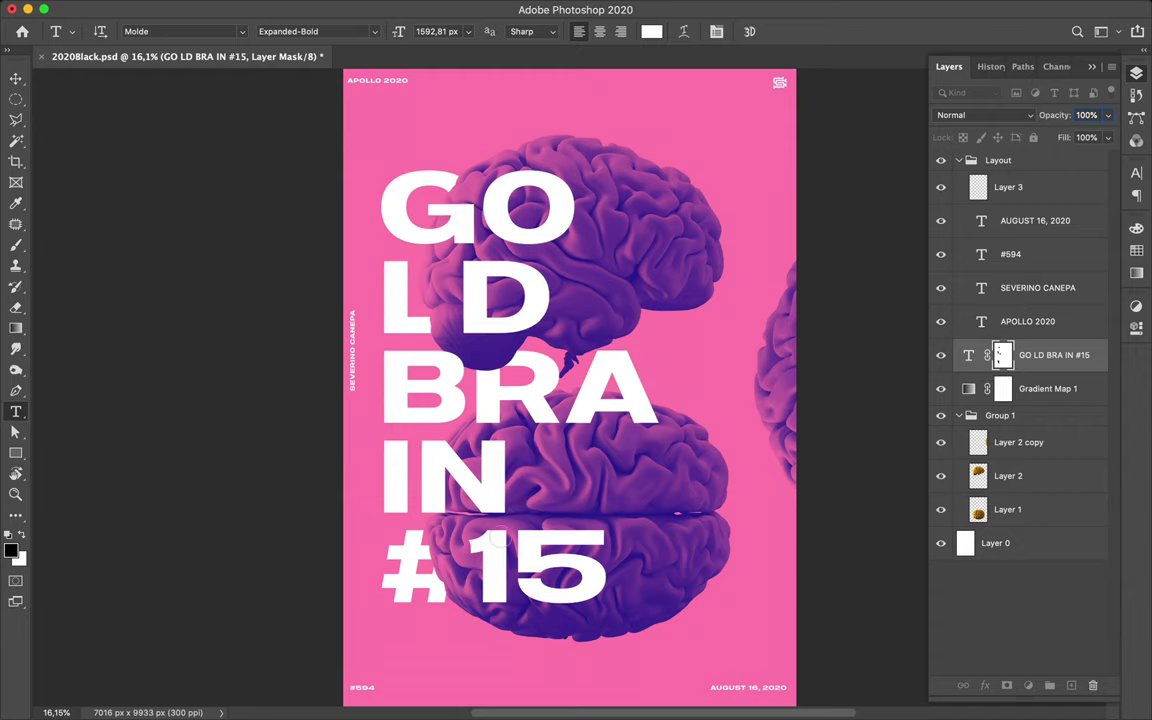
{"action": "key", "text": "b"}
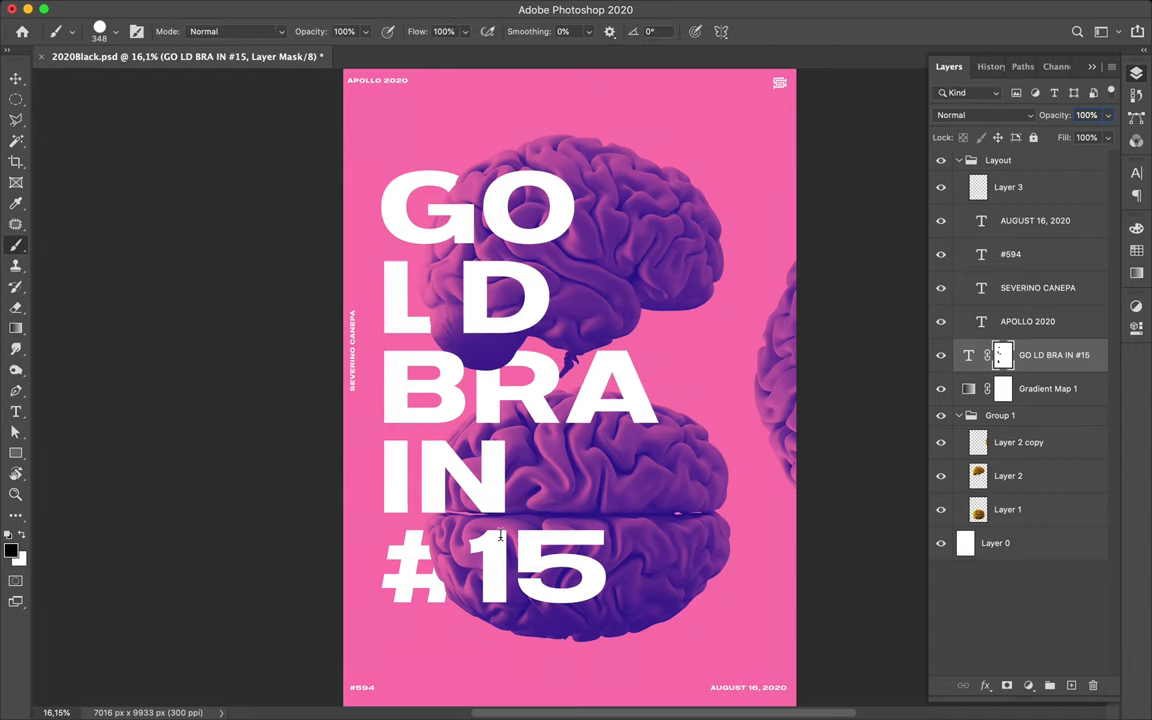
- Retouch the title mask around the #15 with white, undo the overlap edits, and show the title's character settings
{"action": "key", "text": "t"}
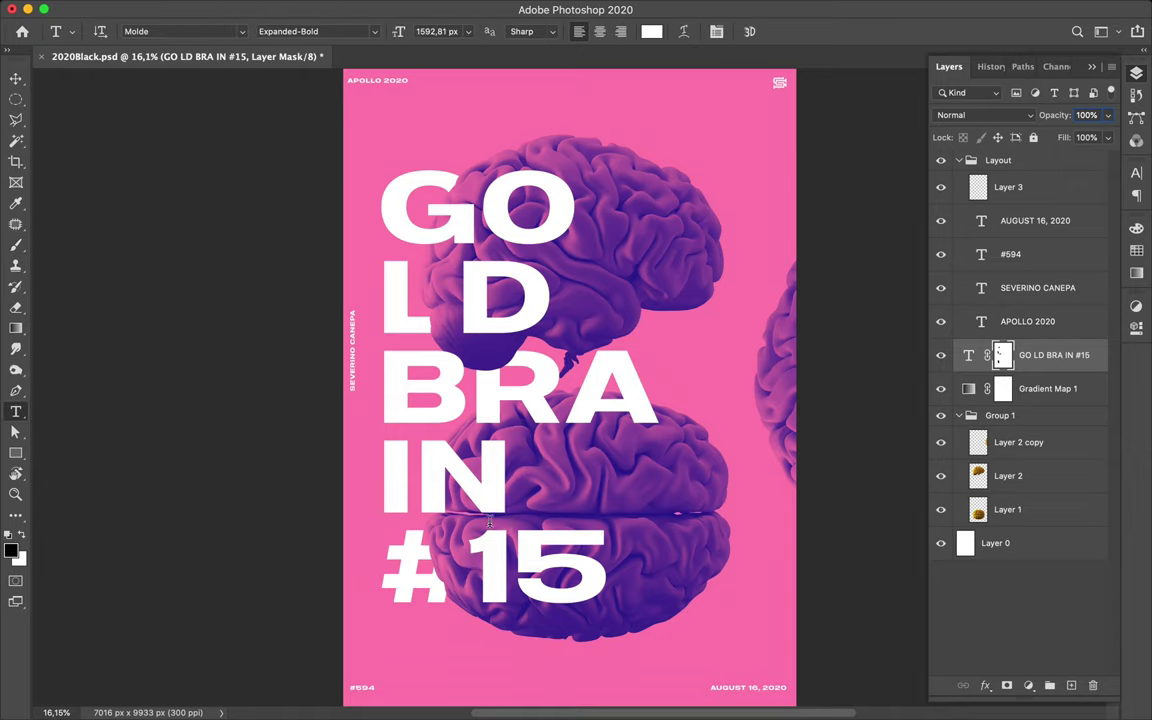
{"action": "key", "text": "b"}
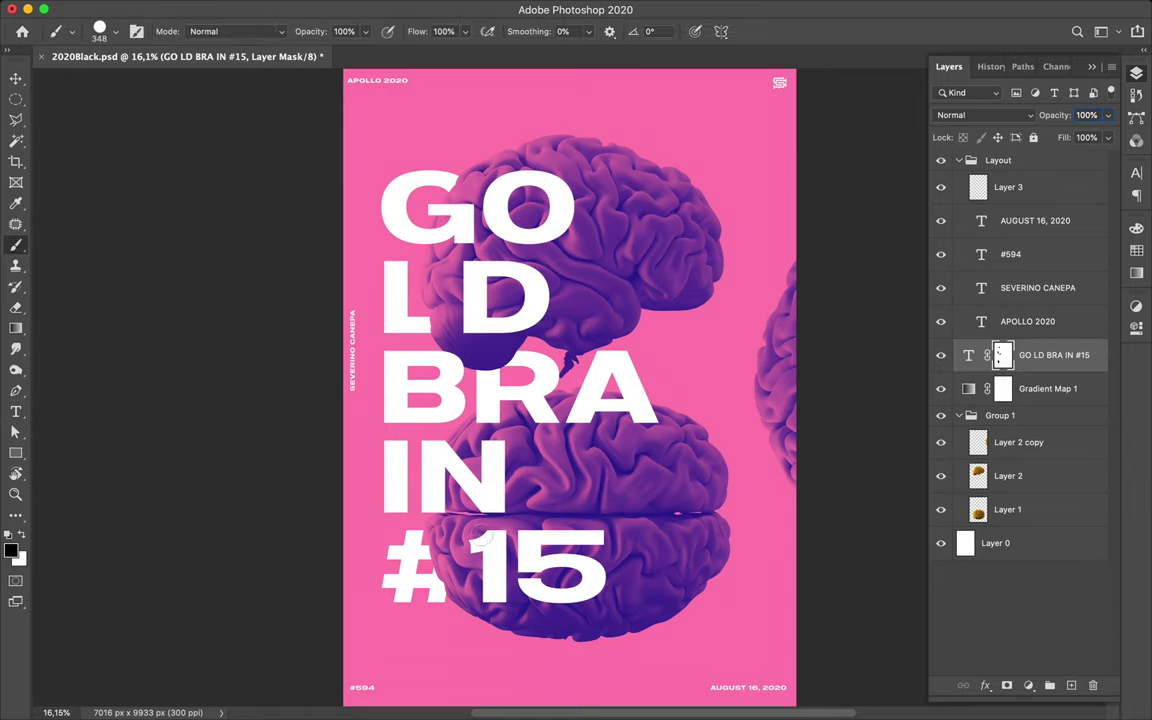
{"action": "key", "text": "x"}
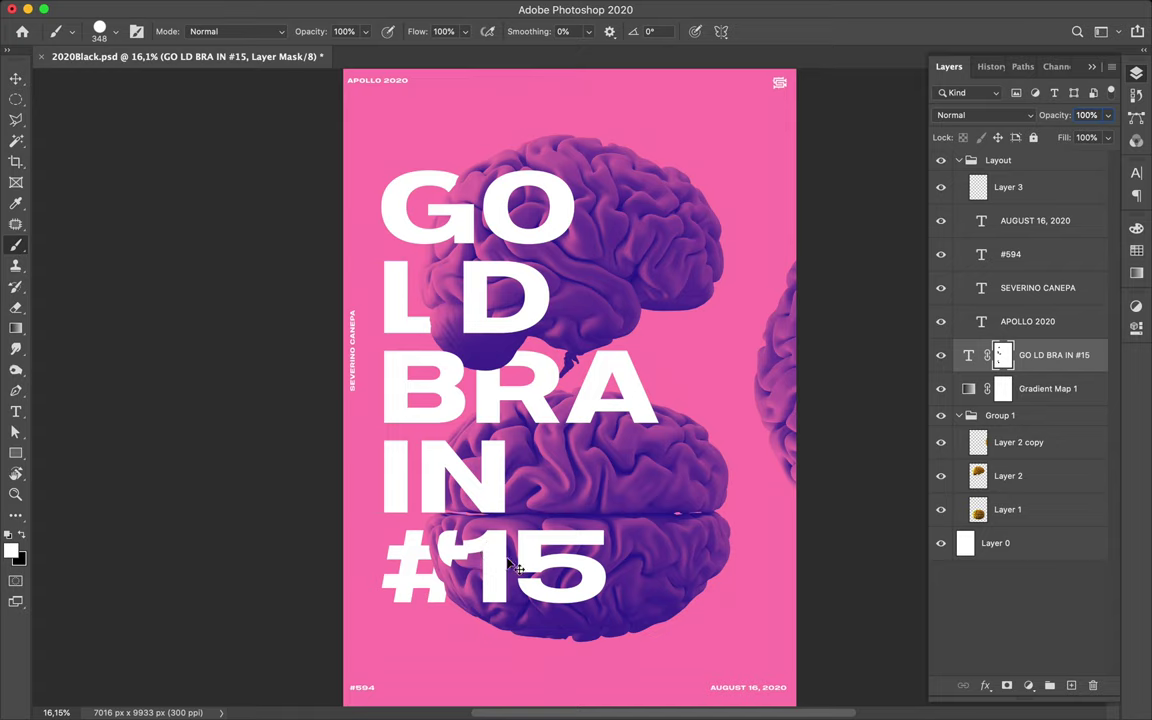
{"action": "key", "text": "ctrl+z"}
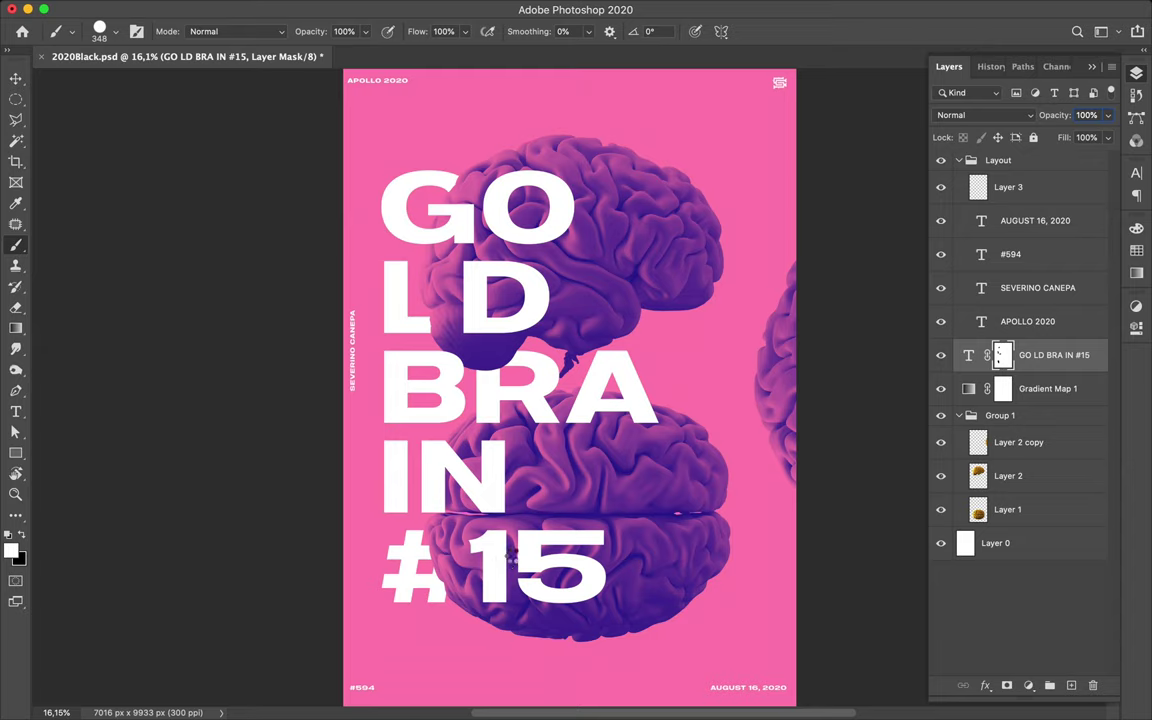
{"action": "key", "text": "ctrl+z"}
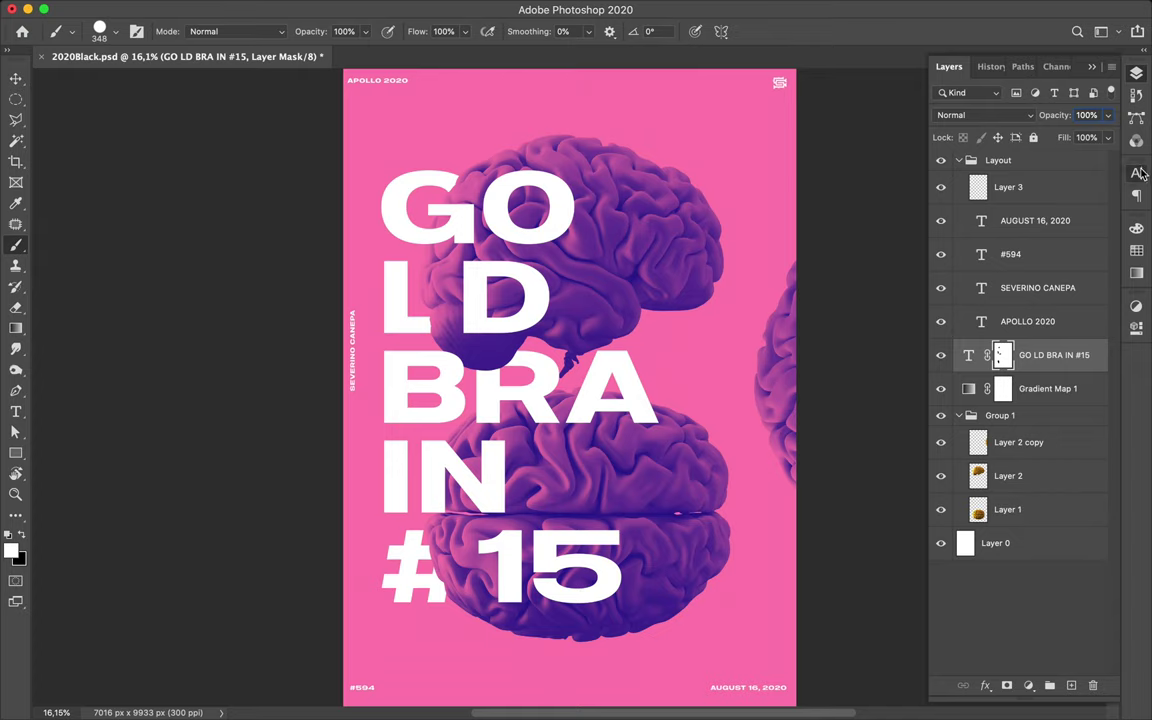
{"action": "left_click", "coordinate": [1139, 174]}
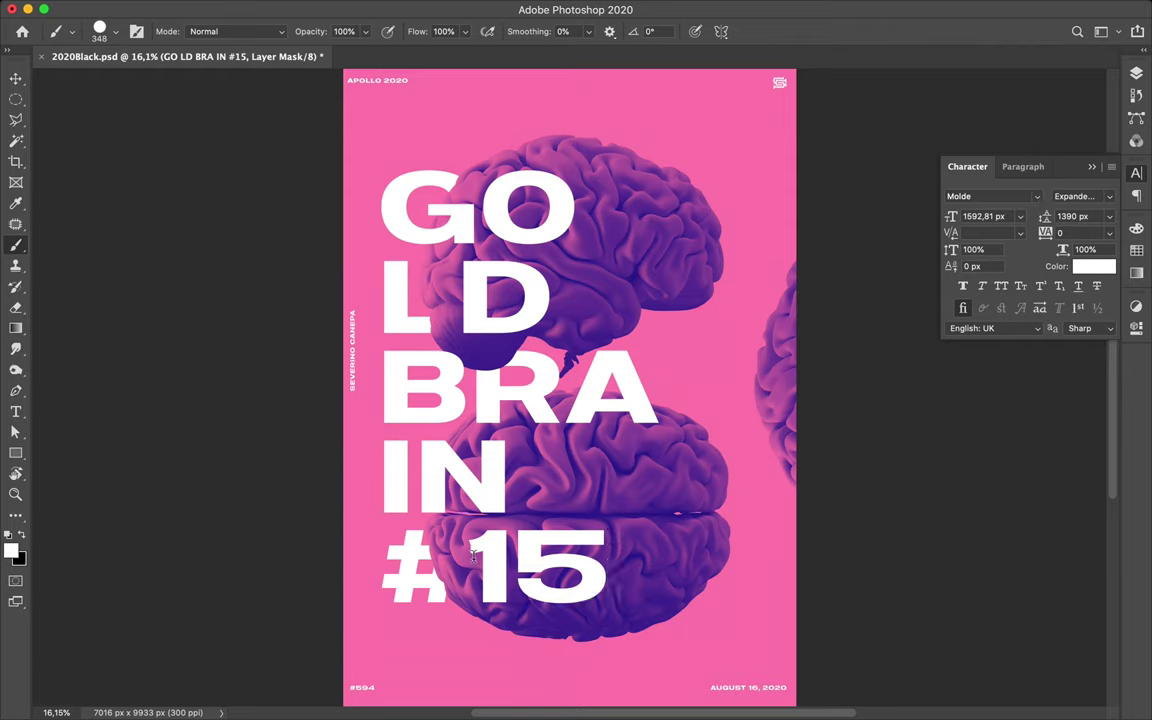
{"action": "key", "text": "t"}
{"action": "key", "text": "b"}
{"action": "left_click", "coordinate": [1136, 74]}
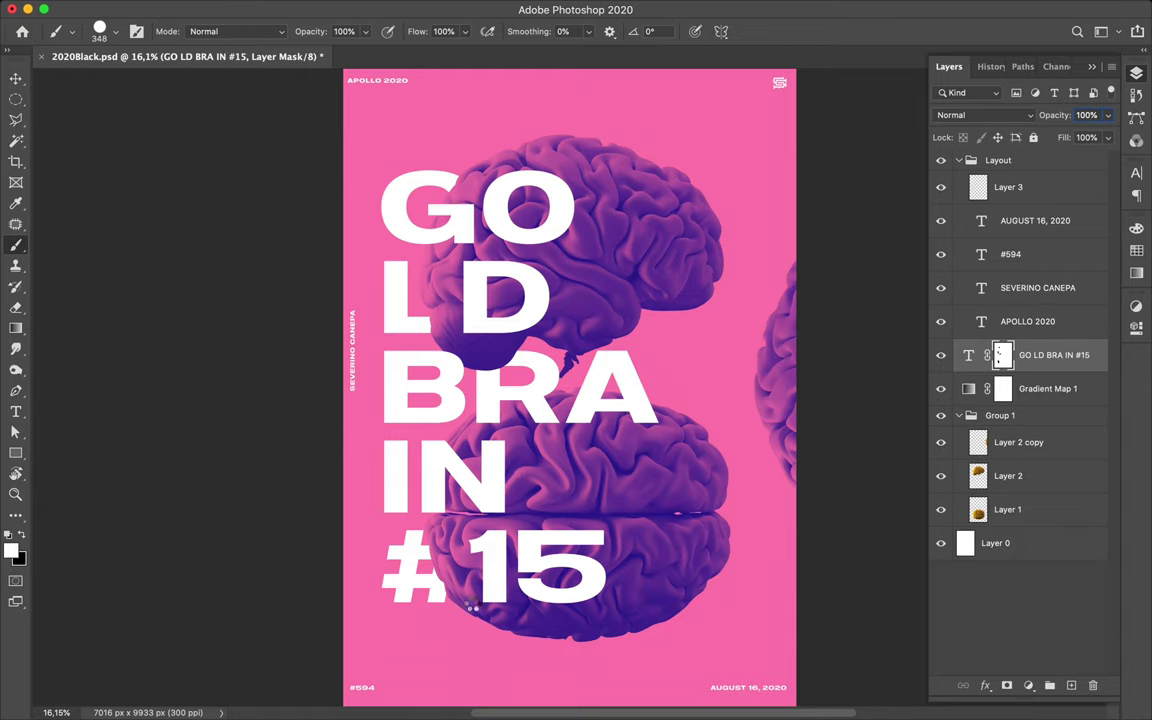
- Nudge the 15 right and paint the title mask to reveal more of the white #
{"action": "key", "text": "ctrl+z"}
{"action": "key", "text": "v"}
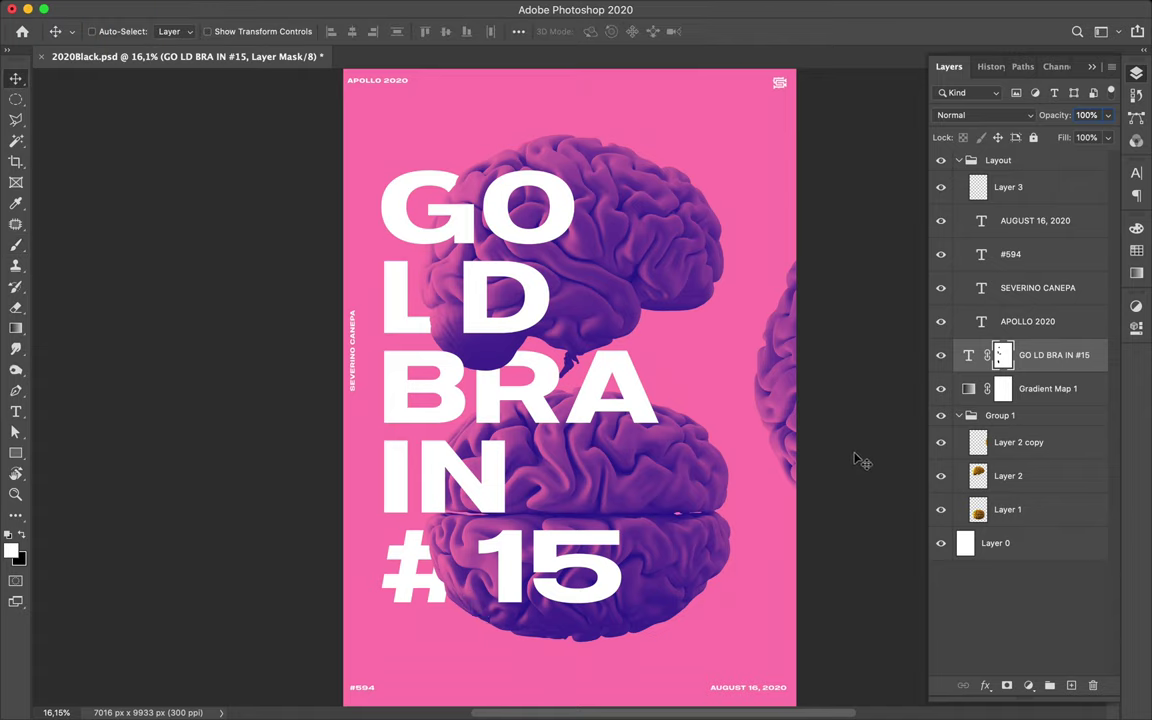
{"action": "key", "text": "b"}
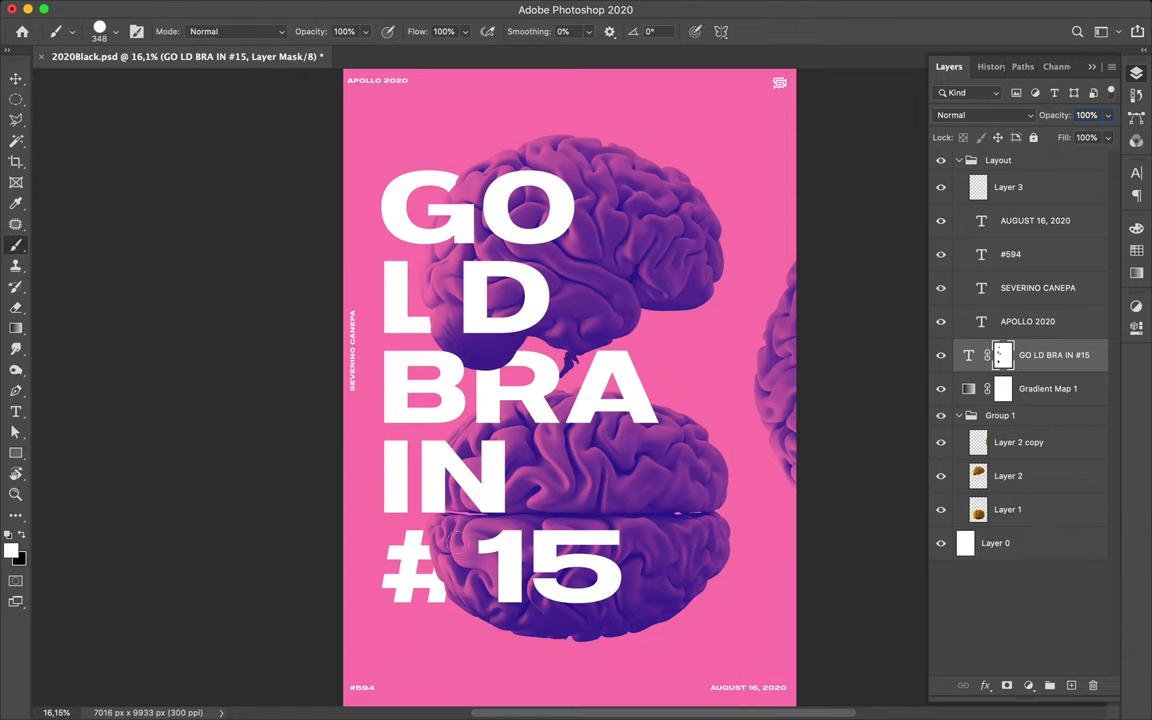
{"action": "mouse_move", "coordinate": [448, 546]}
{"action": "left_mouse_down"}
{"action": "mouse_move", "coordinate": [464, 558]}
{"action": "mouse_move", "coordinate": [455, 570]}
{"action": "left_mouse_up"}
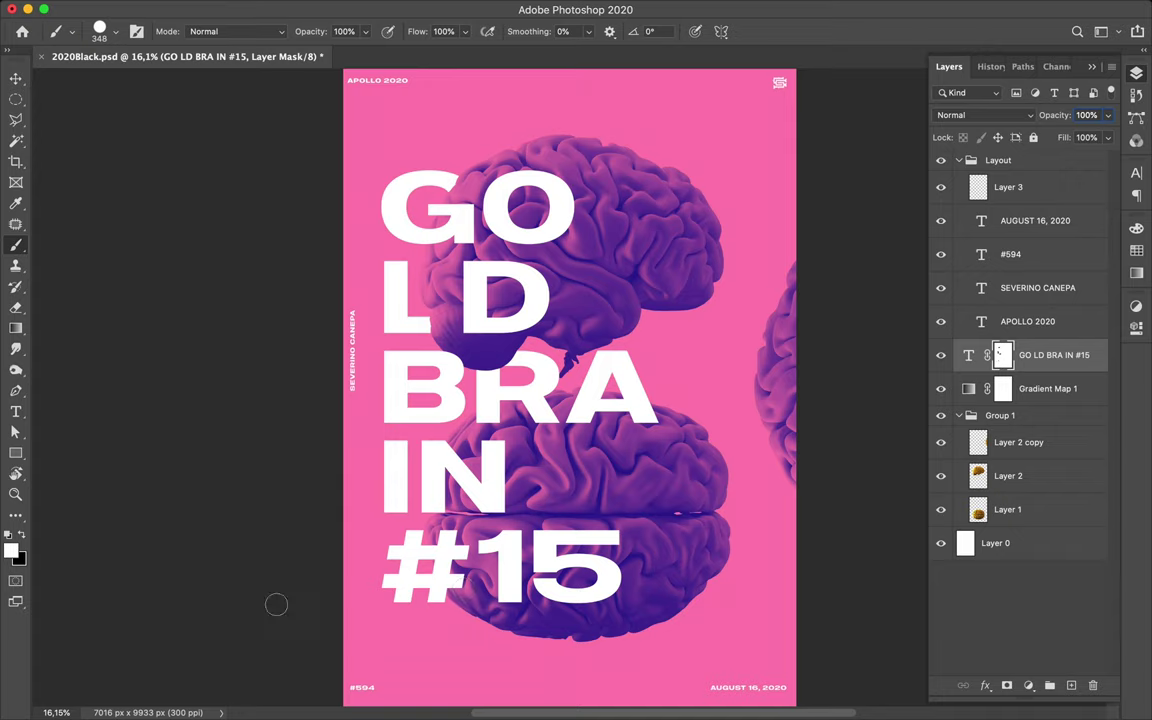
- Outline the lower right of the # with the Polygonal Lasso and hide it in the mask
{"action": "key", "text": "l"}
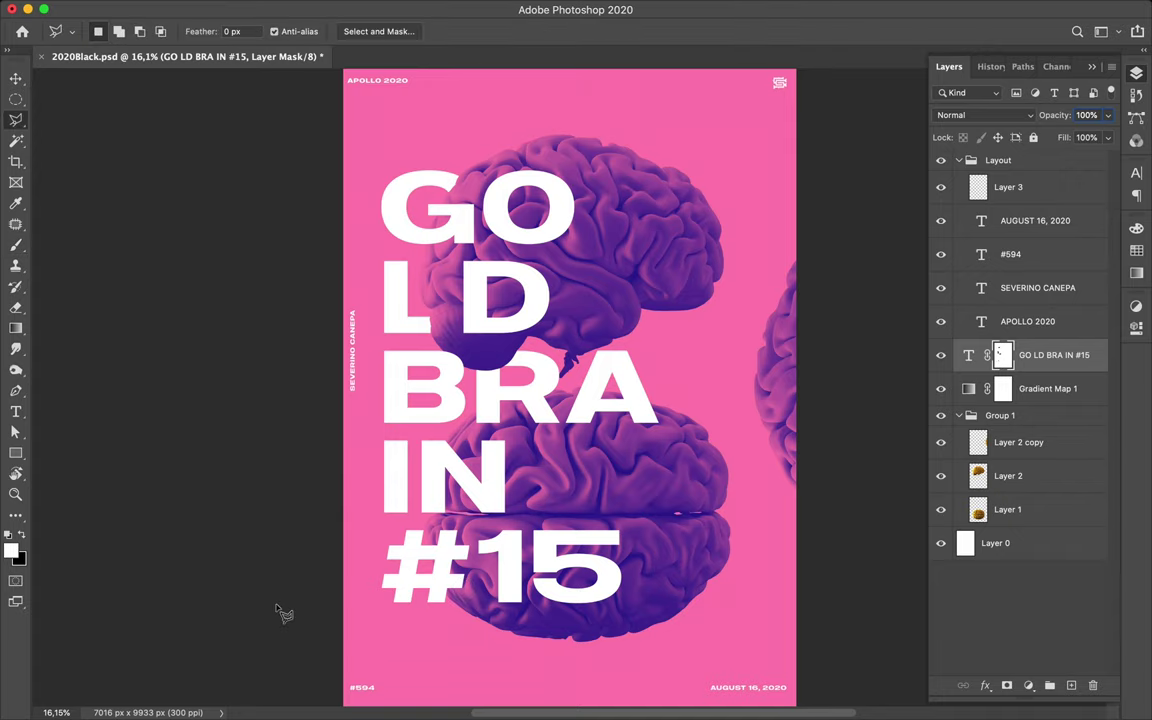
{"action": "left_click", "coordinate": [437, 528]}
{"action": "left_click", "coordinate": [452, 595]}
{"action": "left_click", "coordinate": [477, 597]}
{"action": "double_click", "coordinate": [462, 524]}
{"action": "key", "text": "BackSpace"}
{"action": "key", "text": "m"}
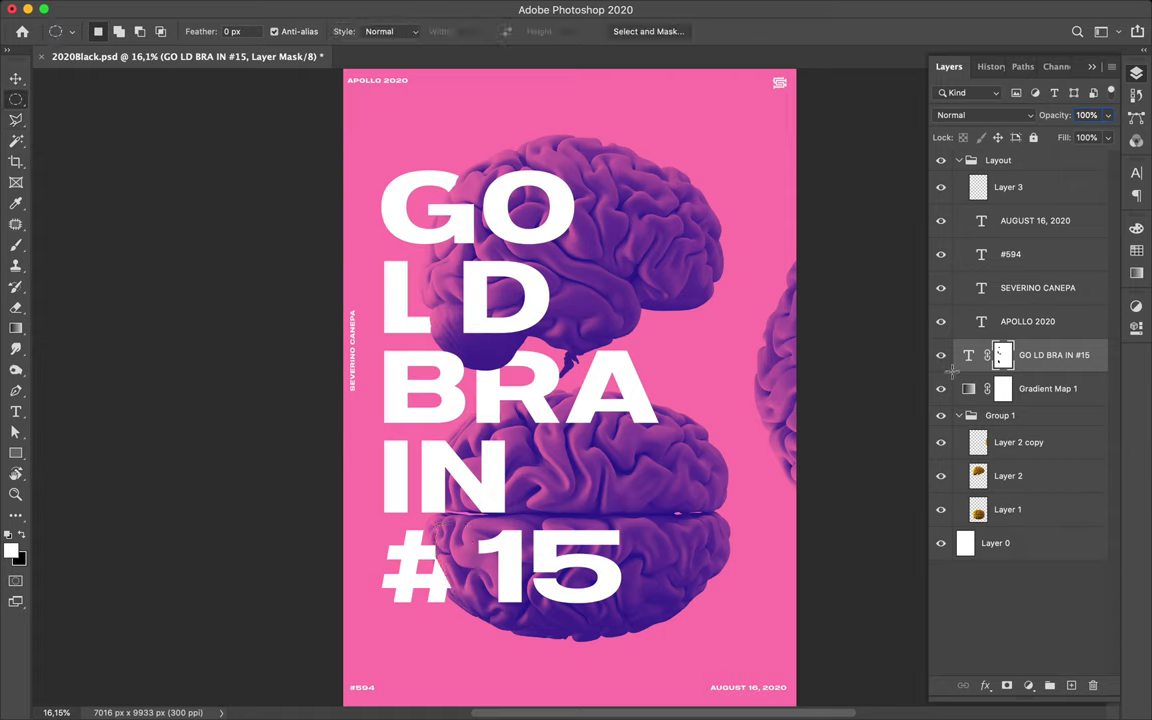
{"action": "key", "text": "v"}
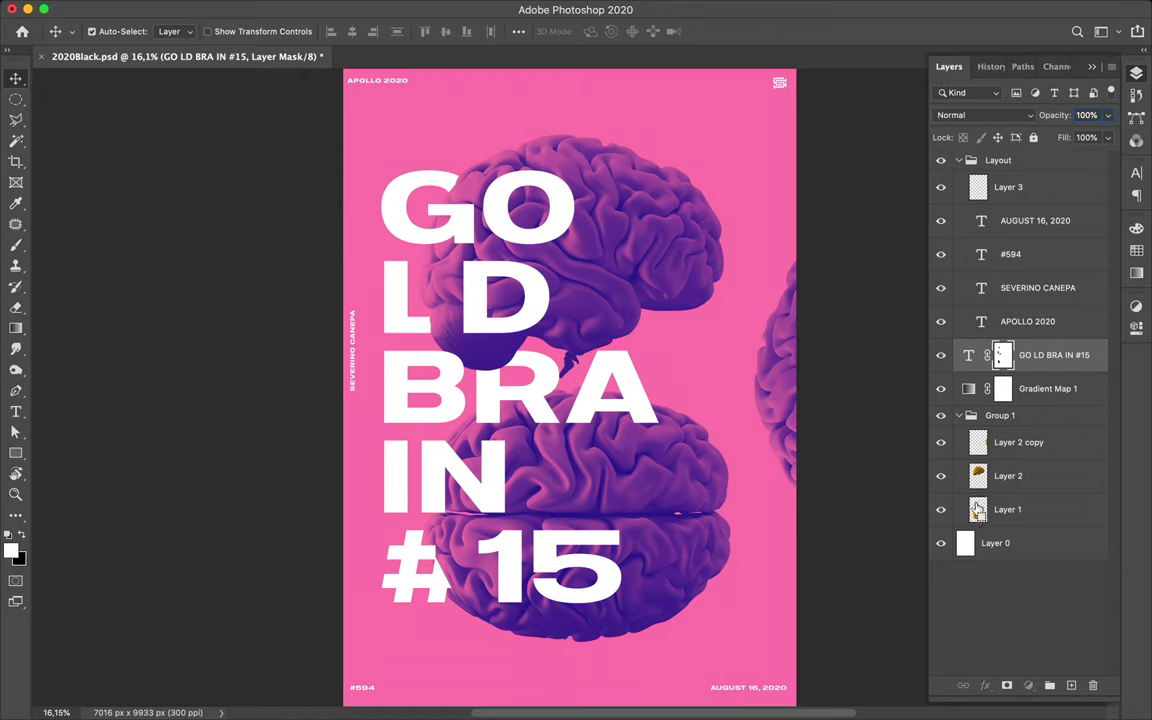
- Load Layer 1's lower brain outline, paint black on the title mask over the 1, and deselect
{"action": "left_click", "coordinate": [977, 510], "text": "ctrl"}
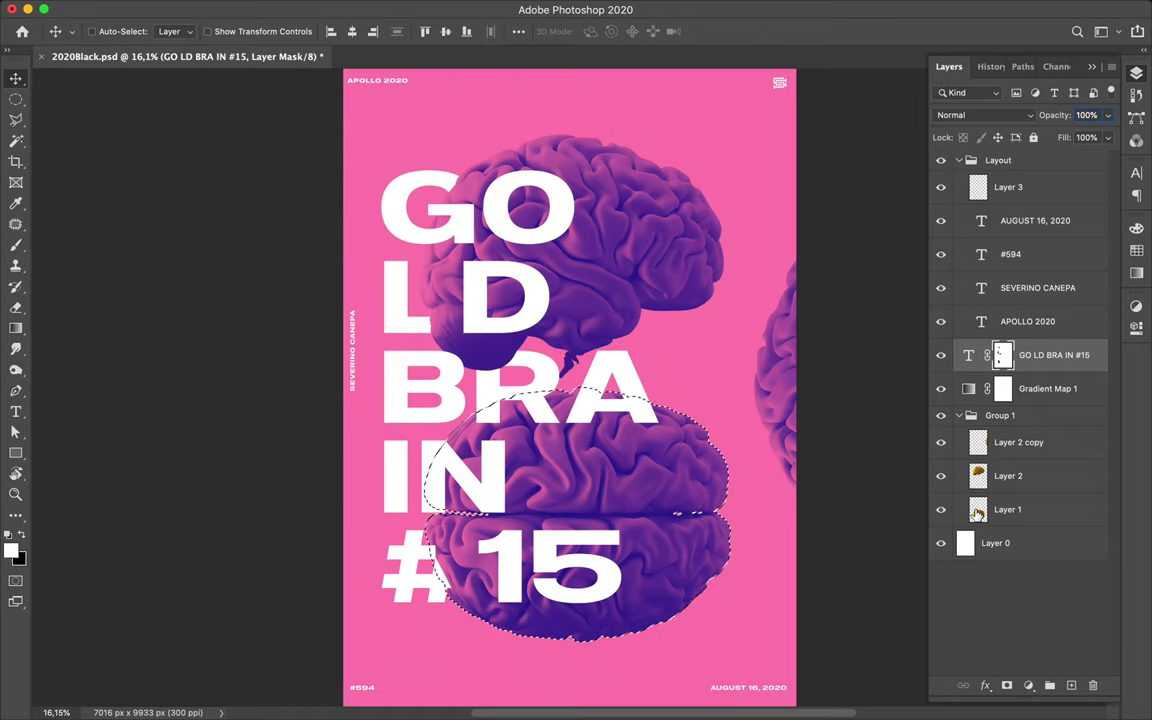
{"action": "key", "text": "b"}
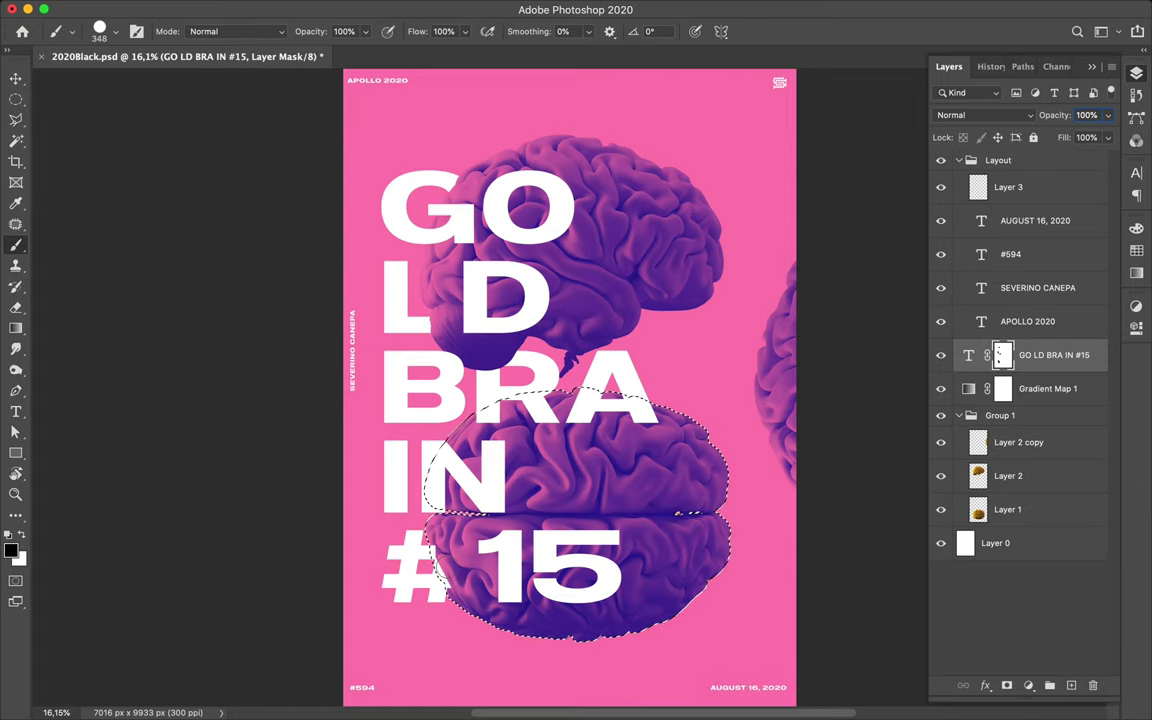
{"action": "key", "text": "x"}
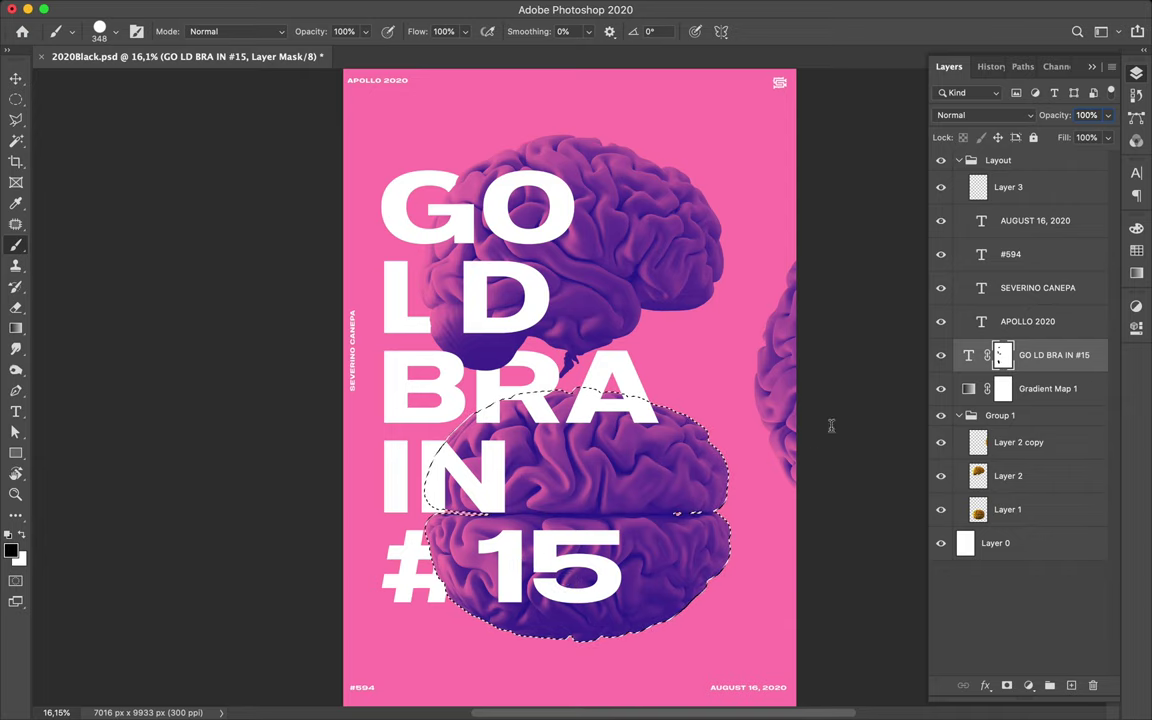
{"action": "key", "text": "m"}
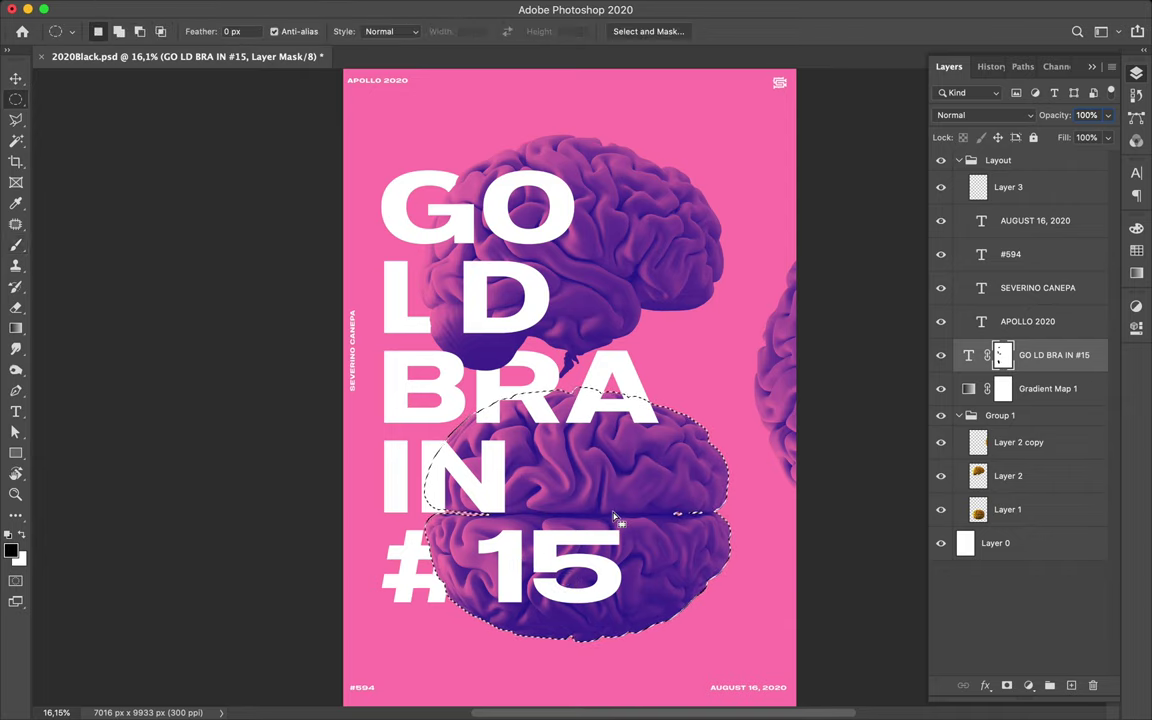
{"action": "key", "text": "ctrl+d"}
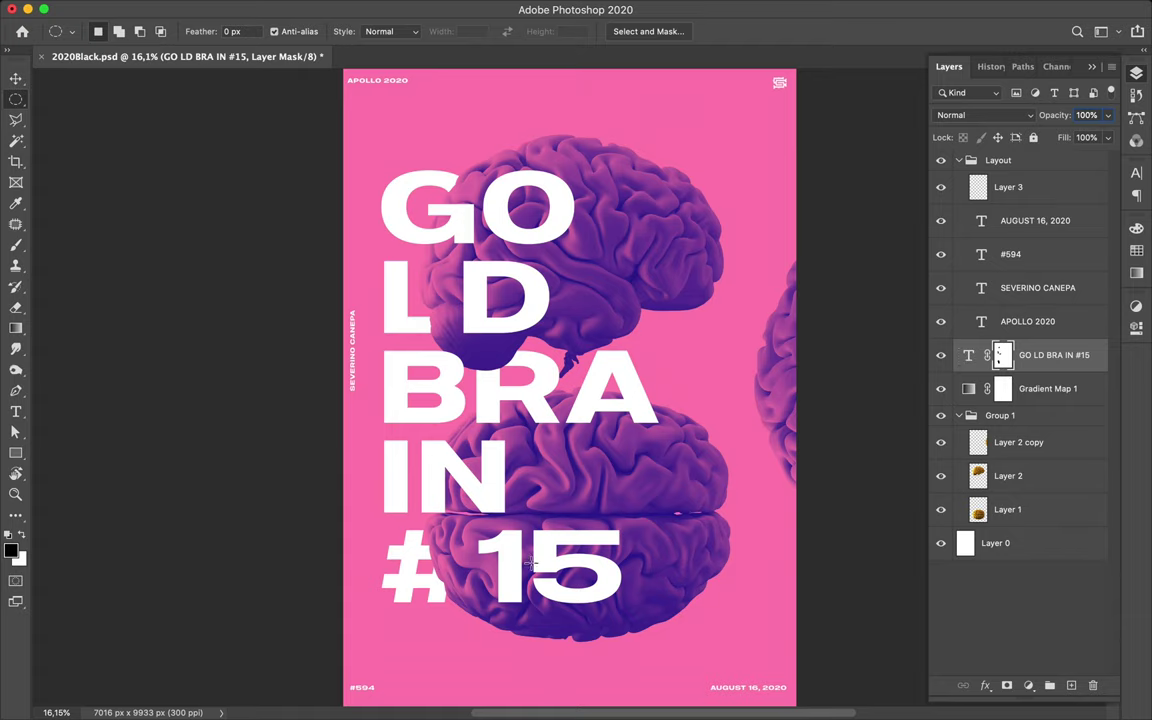
{"action": "key", "text": "super+2"}
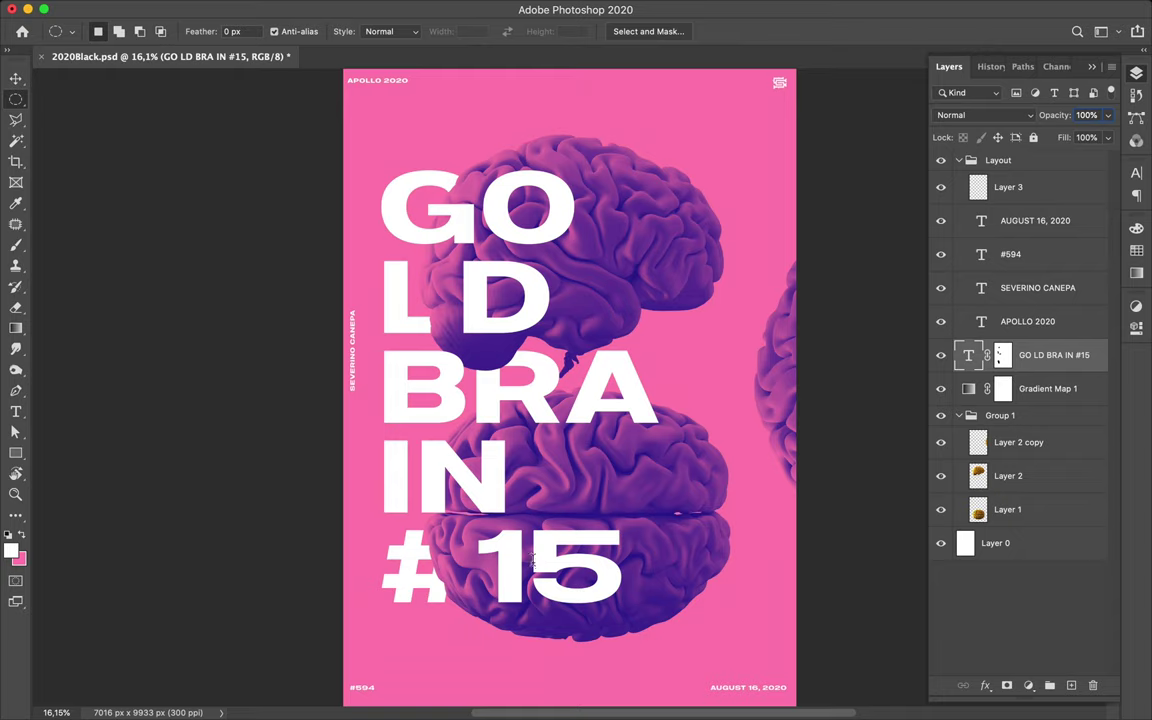
- Rasterize the GO LD BRA IN #15 type layer and apply its layer mask into the pixels
{"action": "key", "text": "b"}
{"action": "key", "text": "m"}
{"action": "right_click", "coordinate": [1068, 360]}
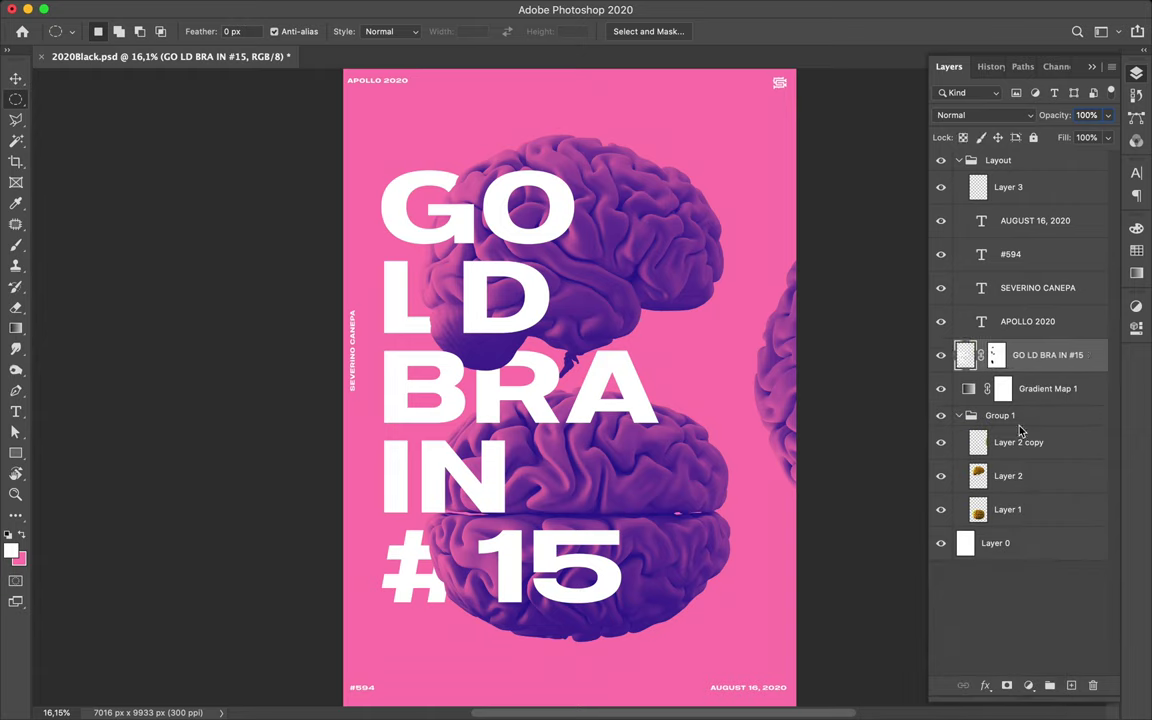
{"action": "left_click_drag", "start_coordinate": [997, 362], "coordinate": [1095, 693]}
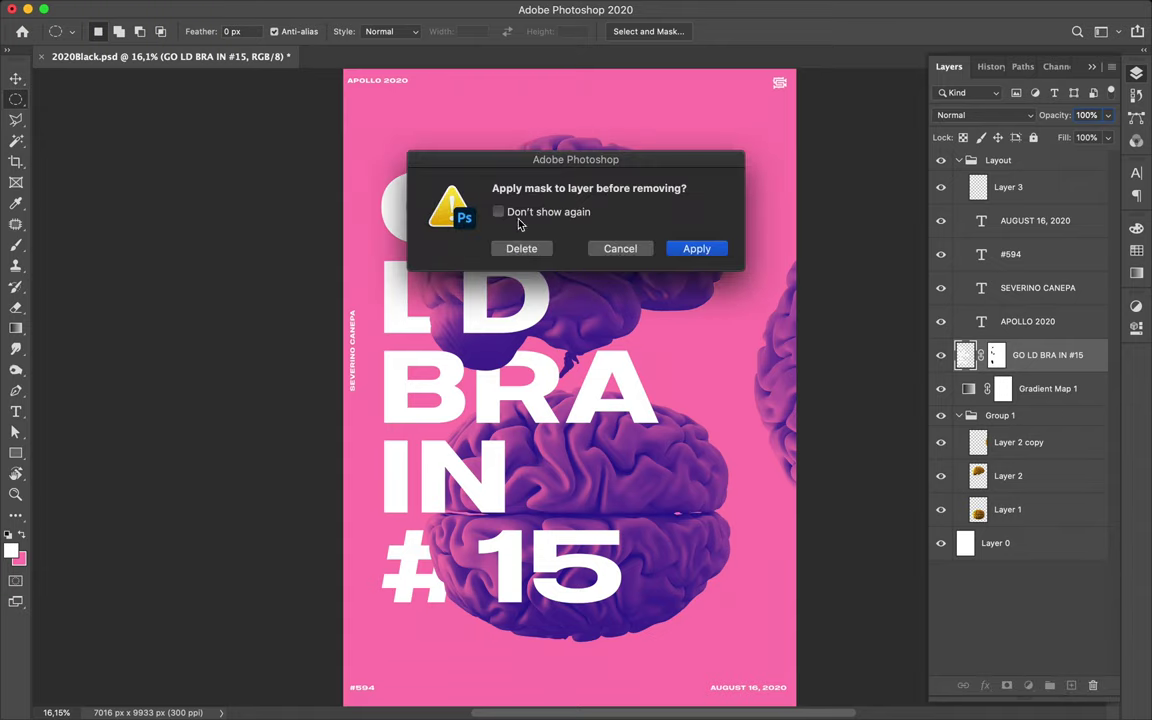
{"action": "left_click", "coordinate": [679, 251]}
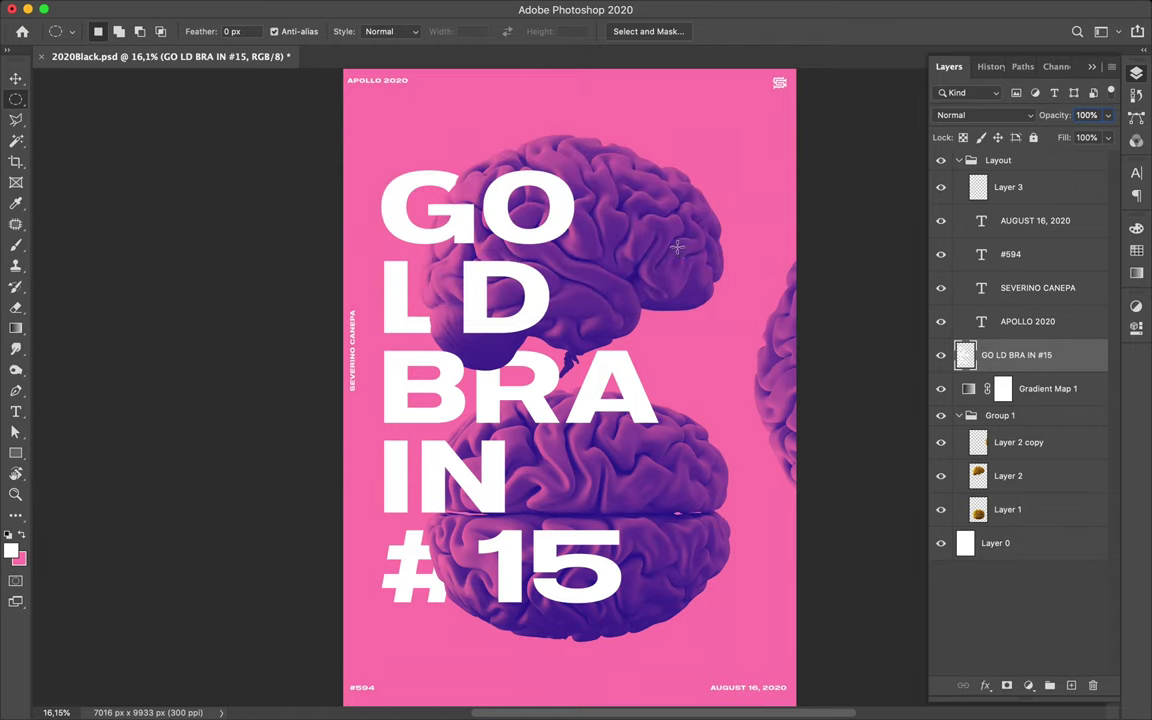
- Select the 15 with a rectangular marquee and cut it from the title layer
{"action": "left_click_drag", "start_coordinate": [476, 521], "coordinate": [643, 572]}
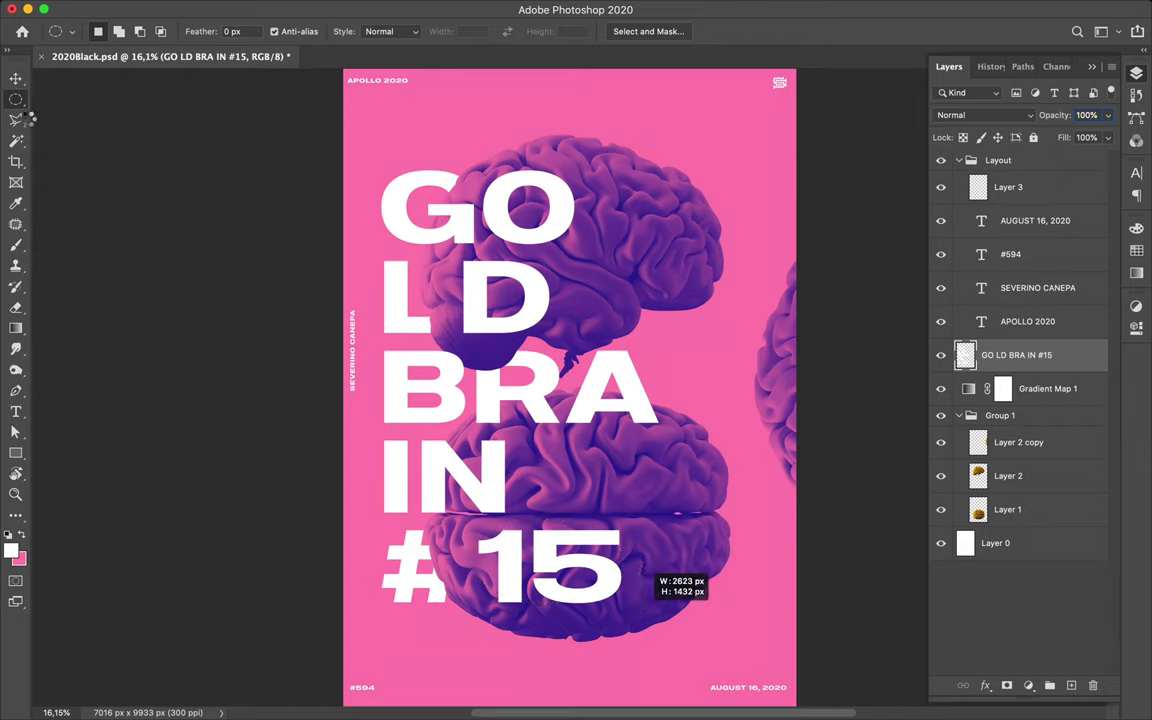
{"action": "left_click_drag", "start_coordinate": [16, 99], "coordinate": [60, 90]}
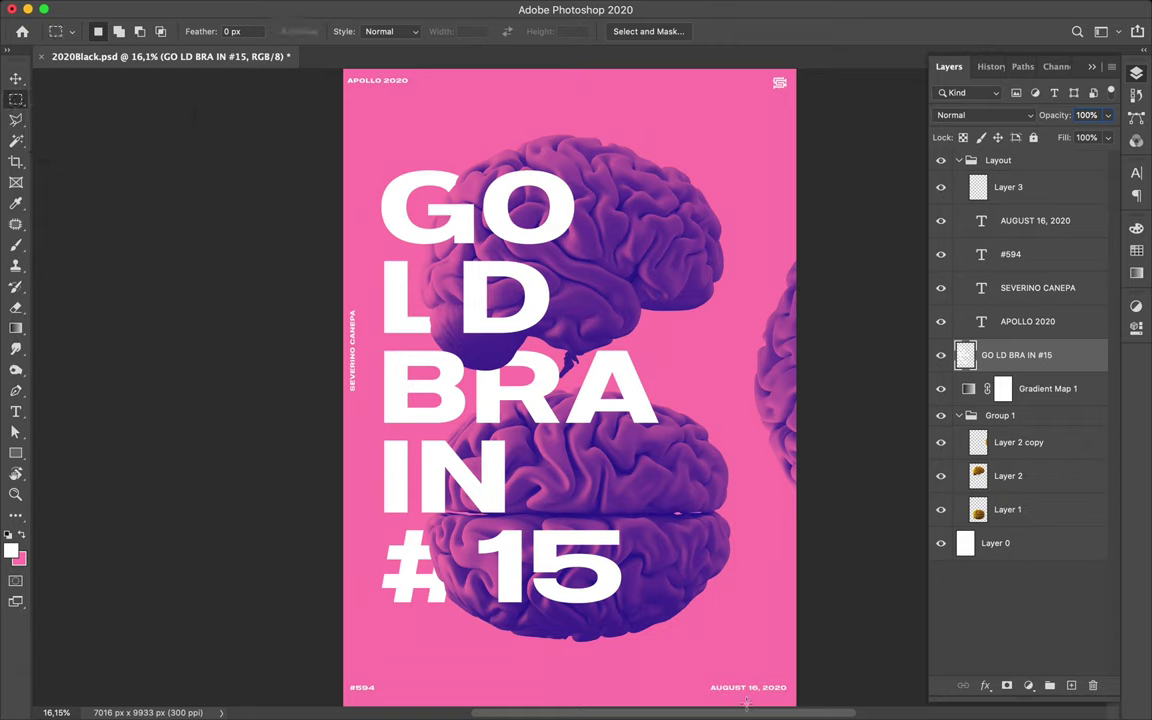
{"action": "left_click_drag", "start_coordinate": [470, 521], "coordinate": [630, 612]}
{"action": "key", "text": "Delete"}
{"action": "key", "text": "ctrl+d"}
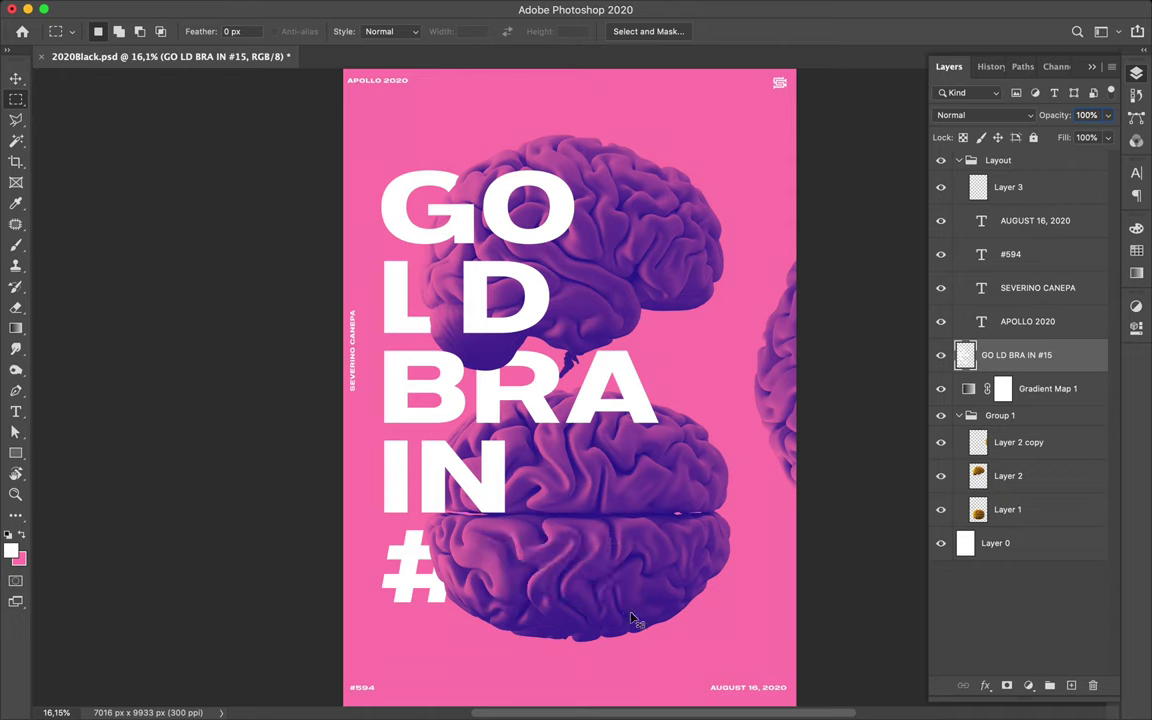
- Paste the 15 onto new Layer 4 and shift it left toward the #
{"action": "key", "text": "ctrl+shift+v"}
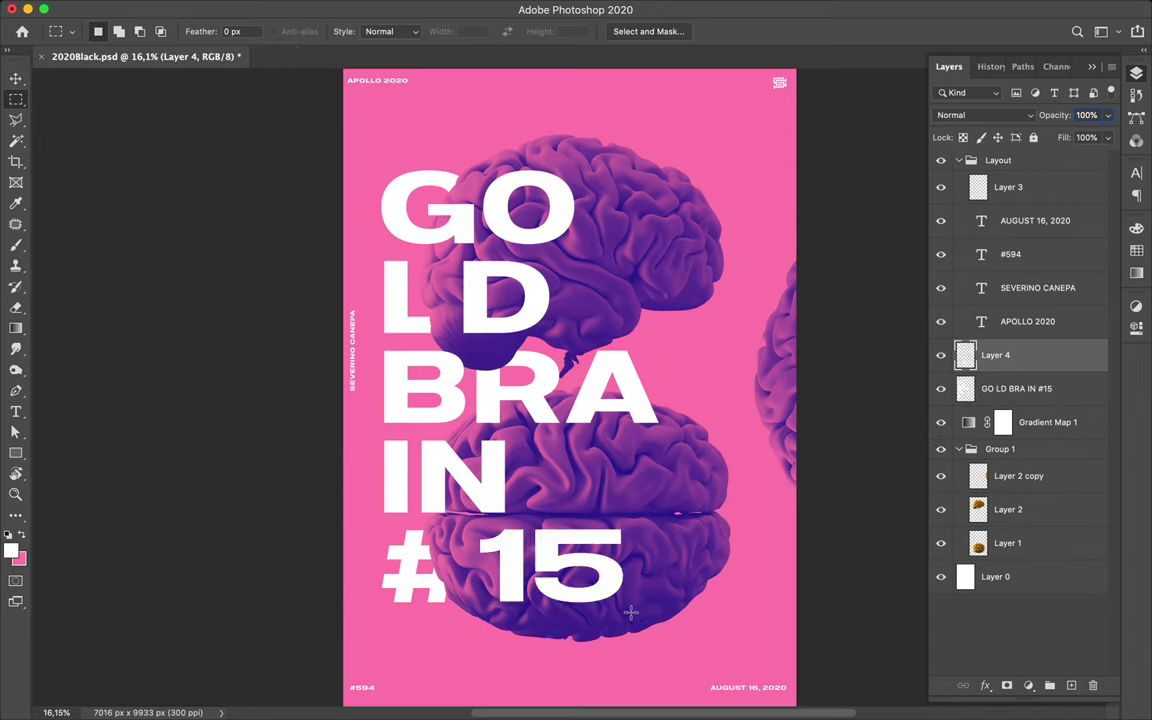
{"action": "key", "text": "v"}
{"action": "left_click_drag", "start_coordinate": [608, 582], "coordinate": [586, 581]}
{"action": "key", "text": "super"}
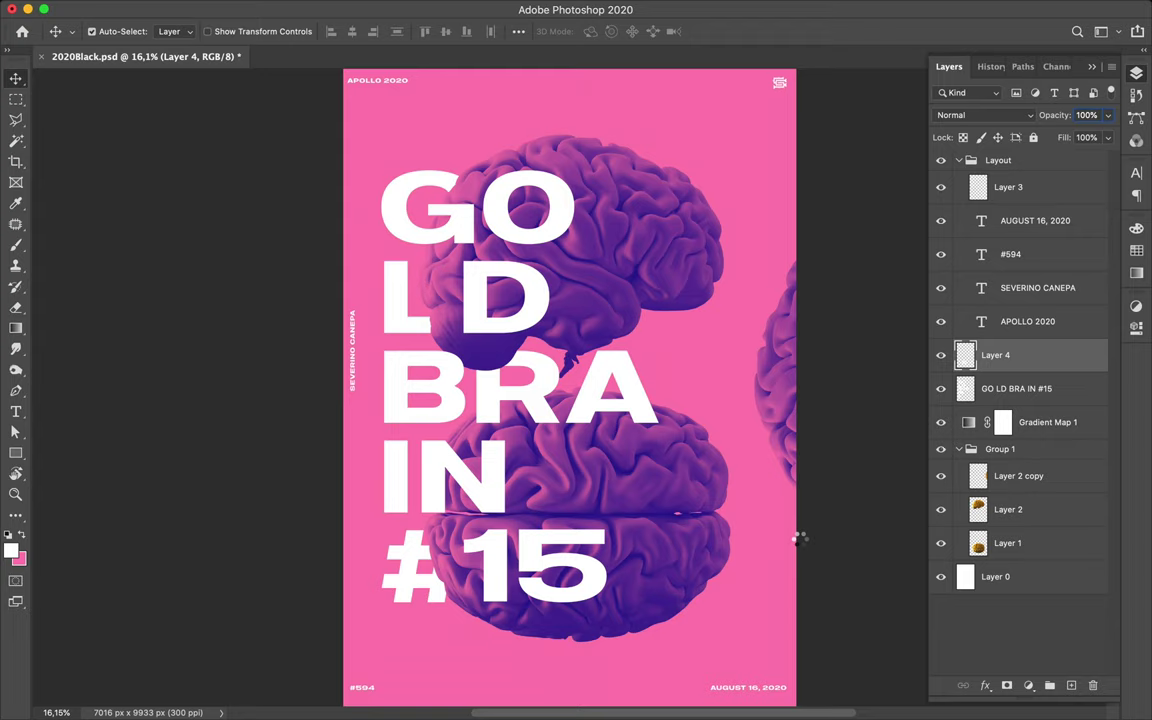
- Save the finished poster as 2020Black.psd
{"action": "key", "text": "super+s"}
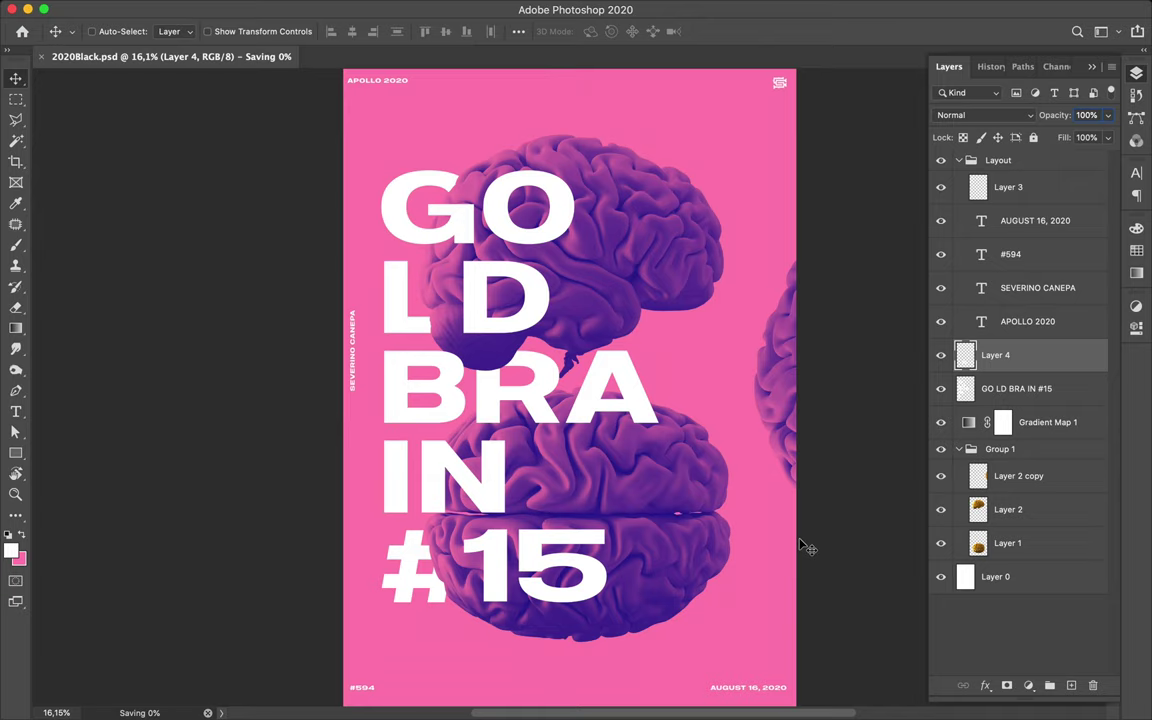
{"action": "mouse_move", "coordinate": [829, 10]}
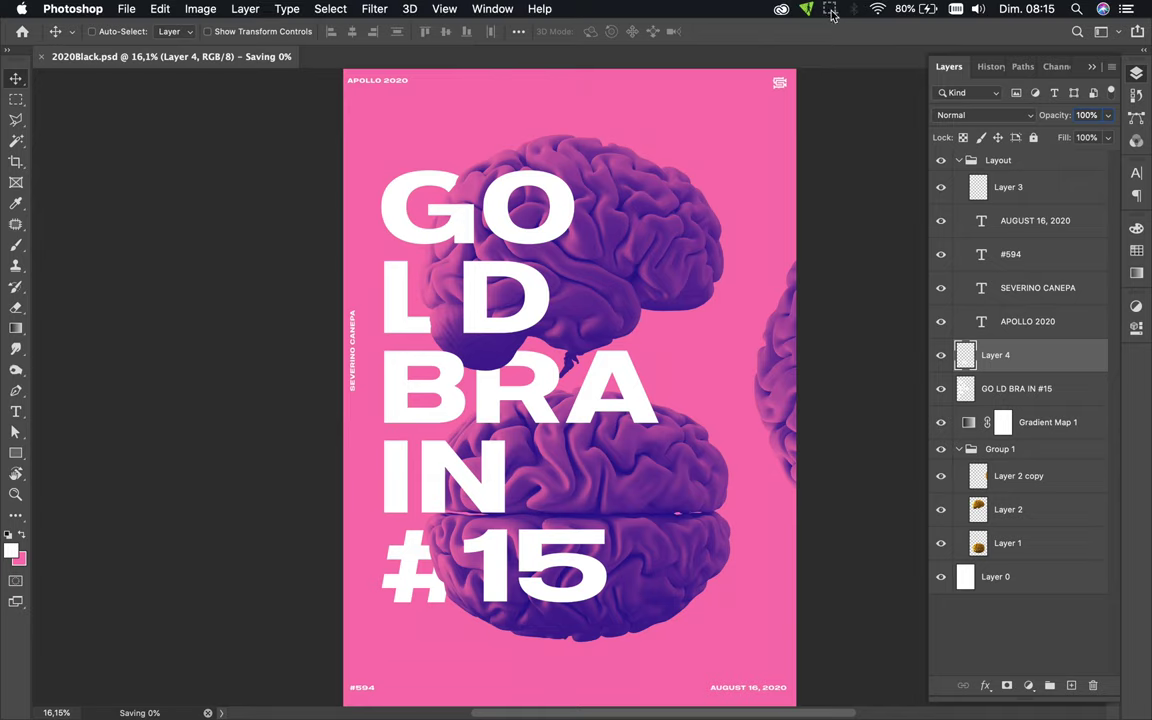
{"action": "left_click", "coordinate": [829, 10]}
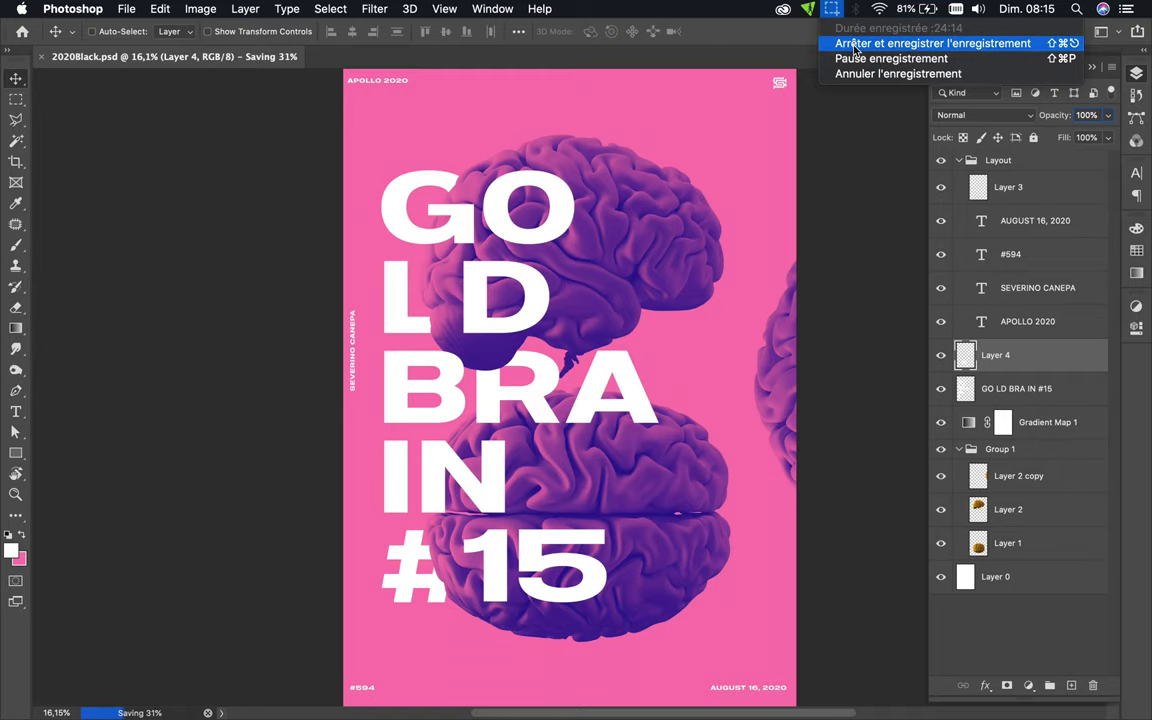
{"action": "left_click", "coordinate": [854, 45]}
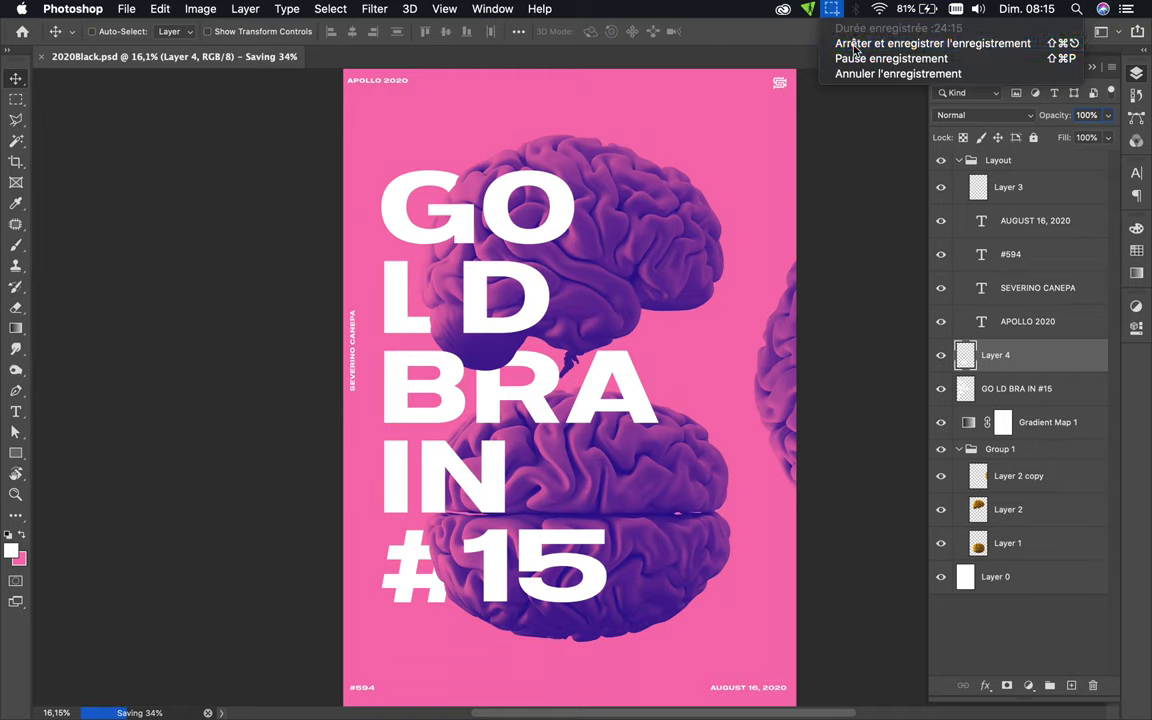